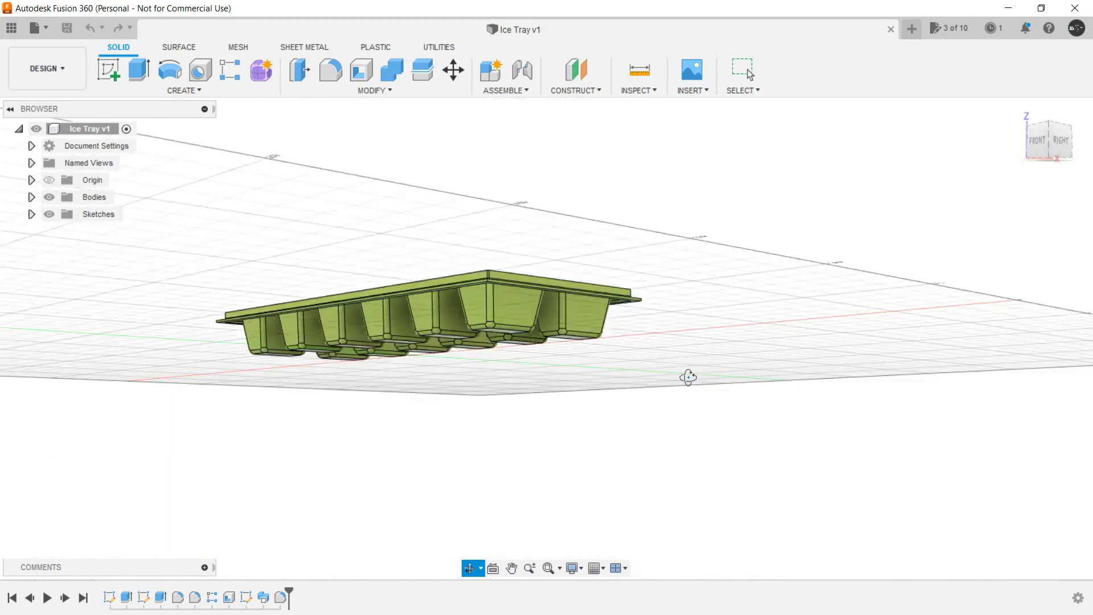
Create a new design and start a sketch on the horizontal XY origin plane.
key("Escape")
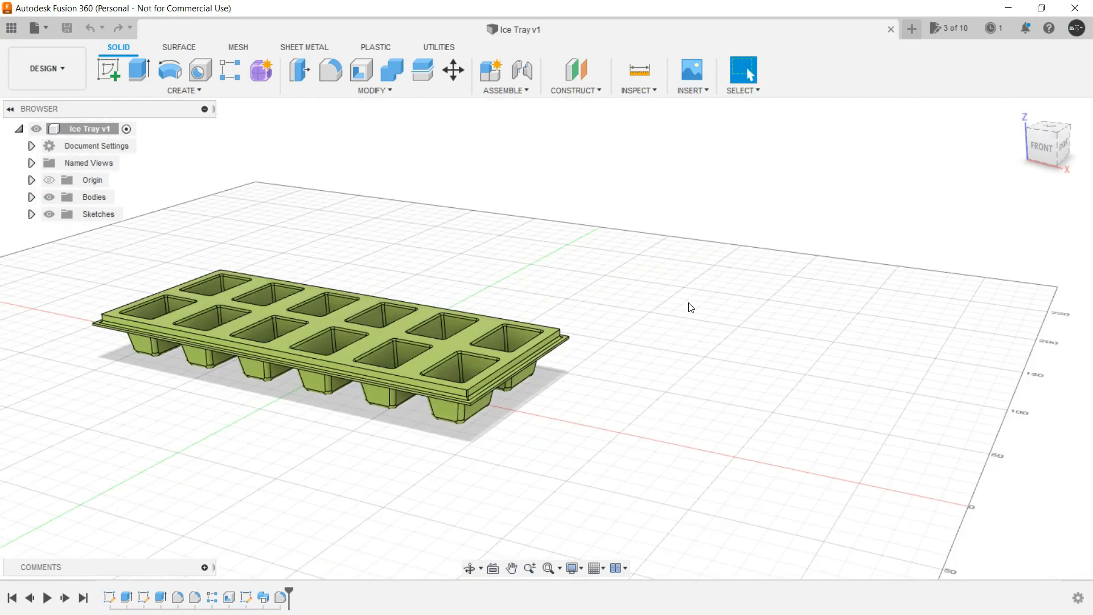
left_click(913, 29)
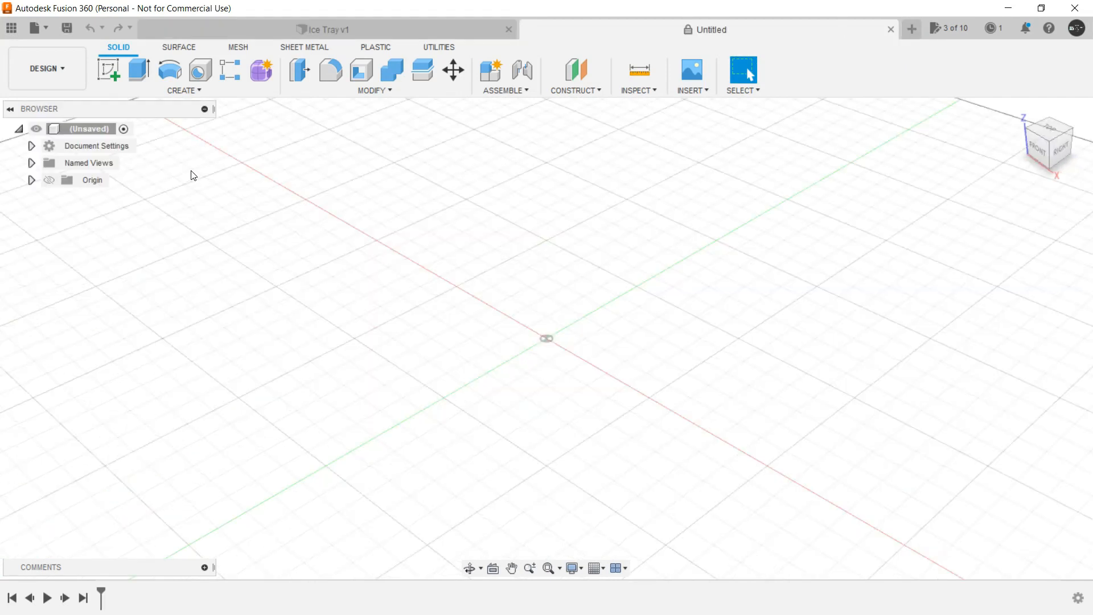
left_click(108, 70)
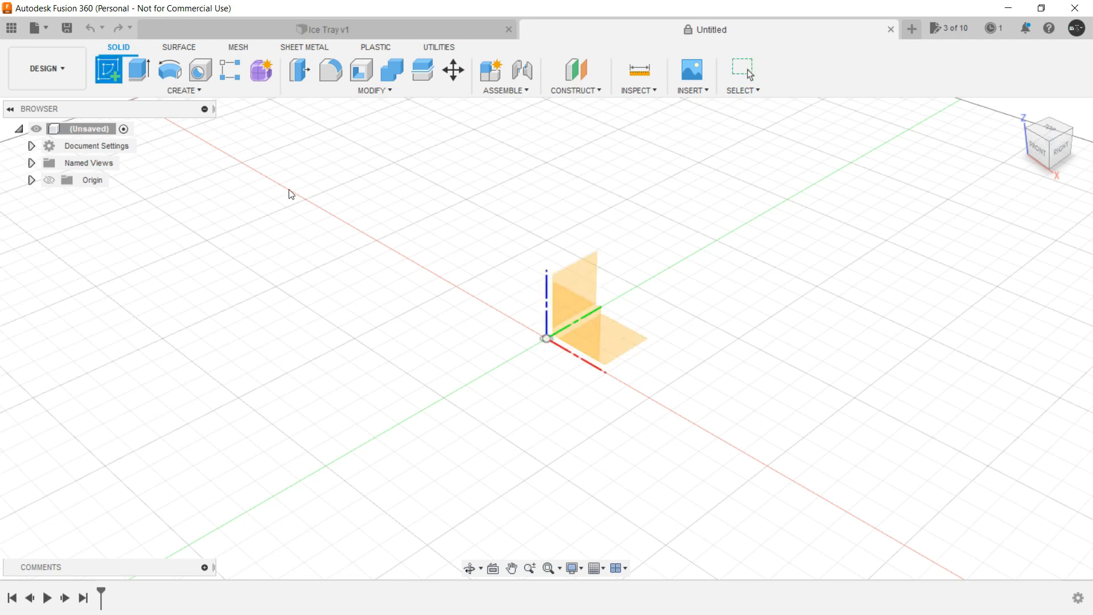
left_click(624, 346)
mouse_move(576, 329)
middle_mouse_down()
mouse_move(565, 320)
mouse_move(586, 315)
middle_mouse_up()
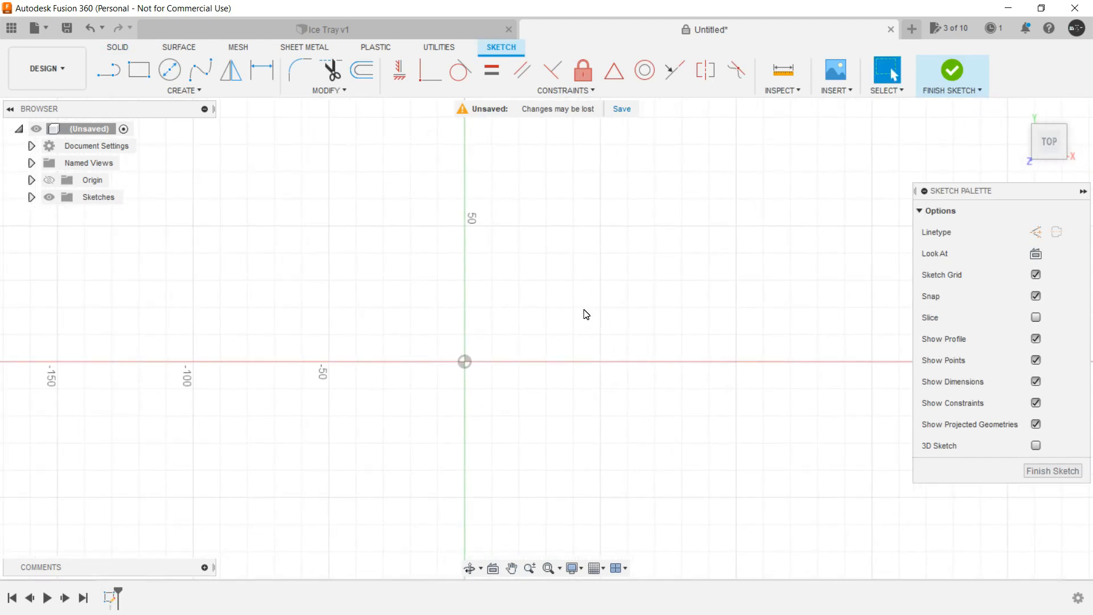
Sketch a center rectangle about 148 by 63 mm centred on the origin, and finish the sketch.
left_click(160, 91)
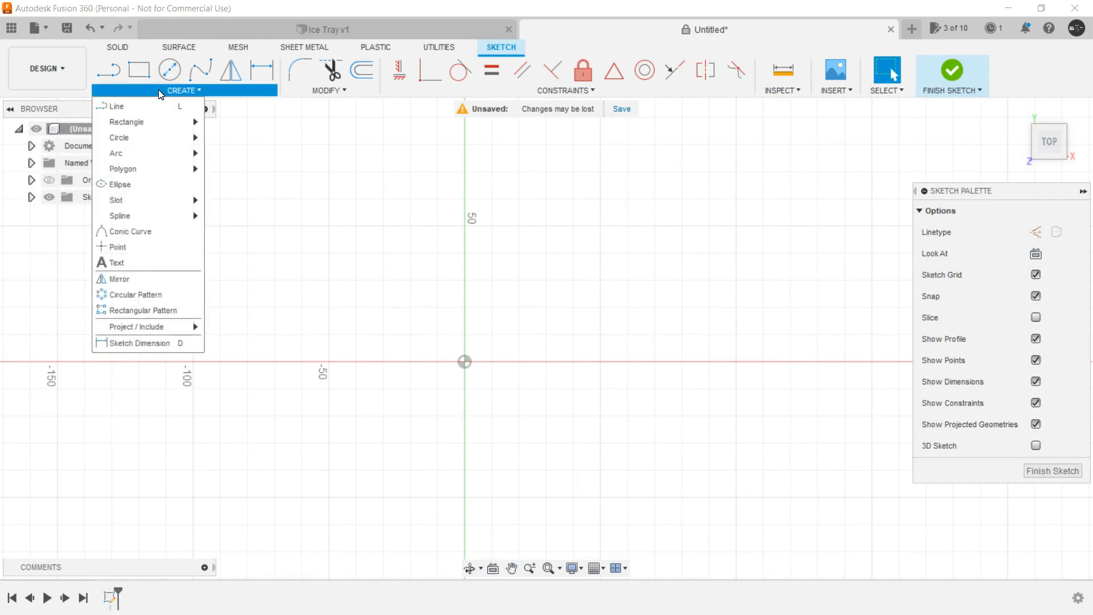
left_click(160, 92)
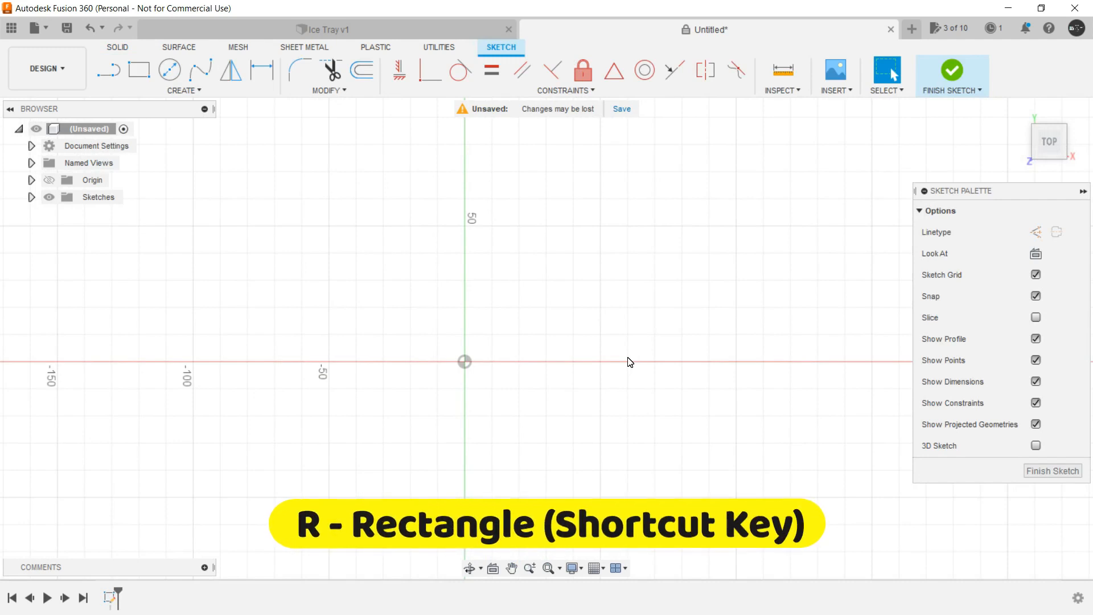
key("r")
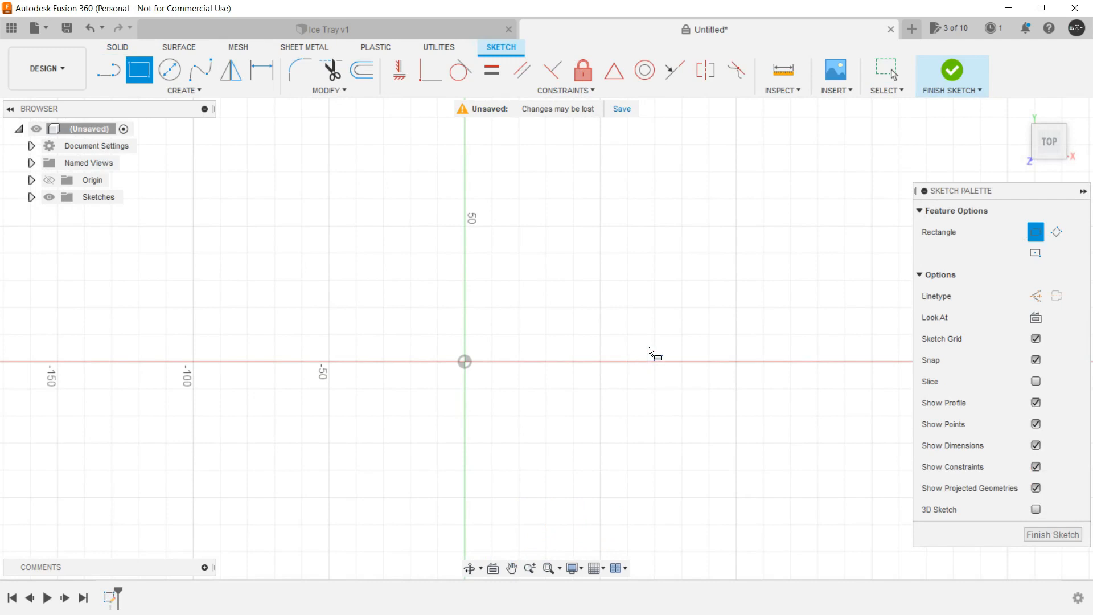
left_click(1037, 254)
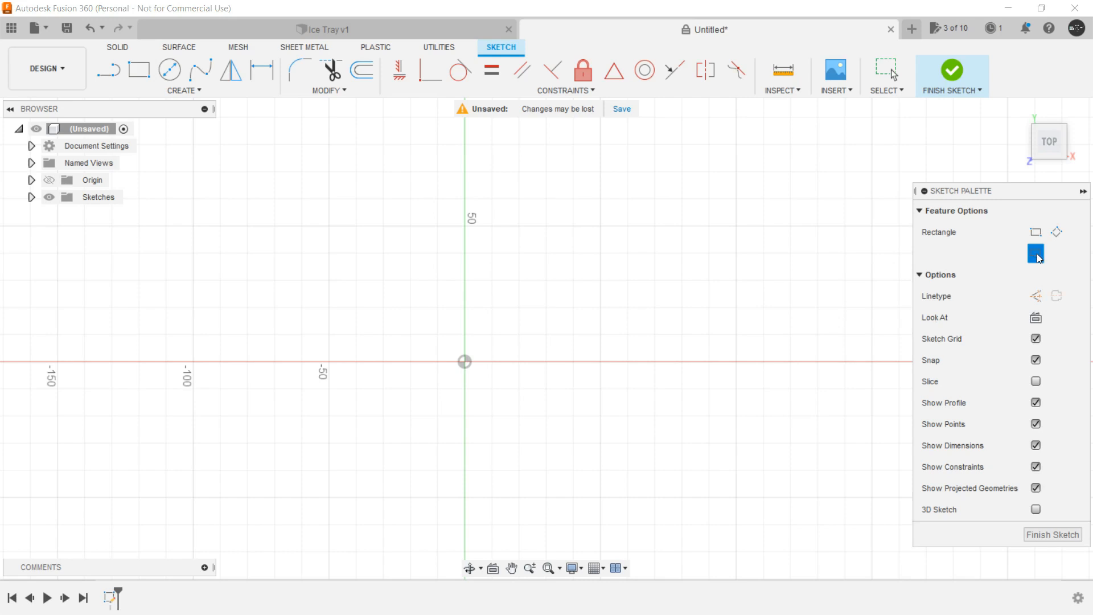
left_click(465, 362)
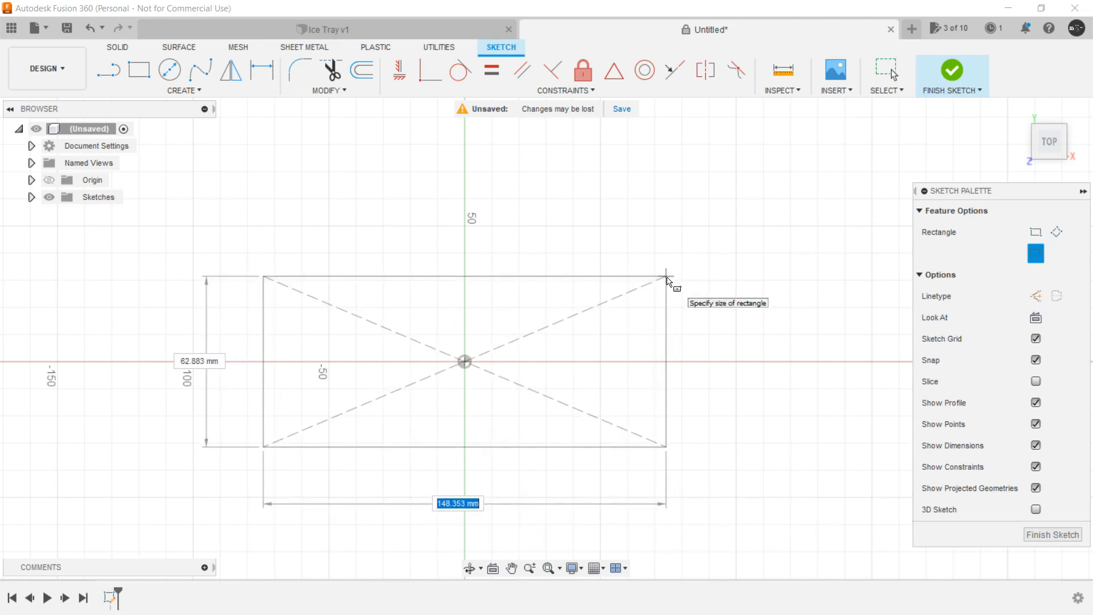
left_click(667, 279)
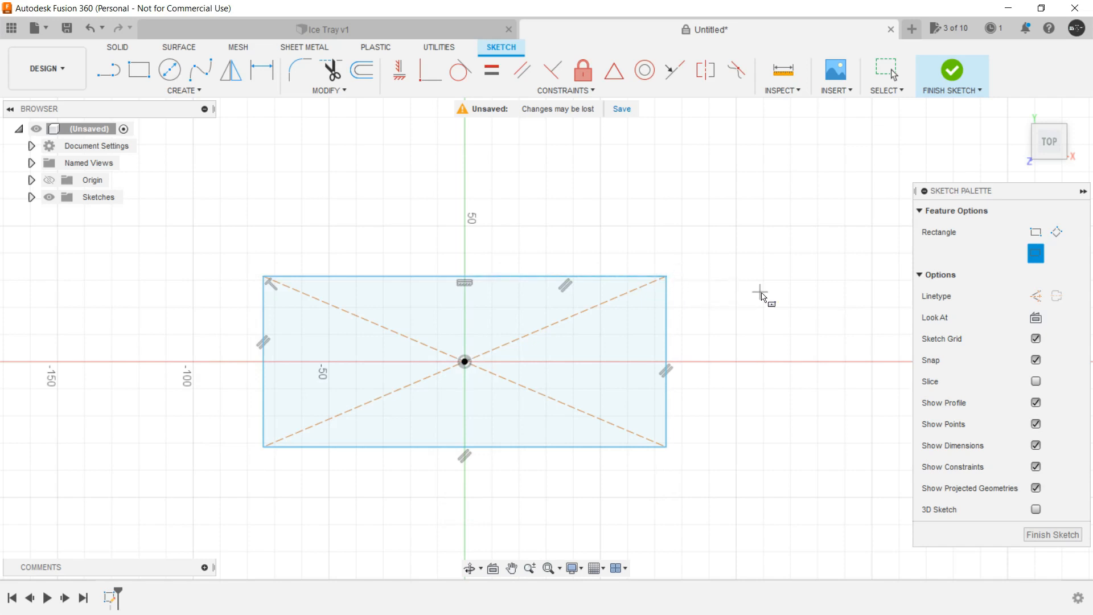
key("Escape")
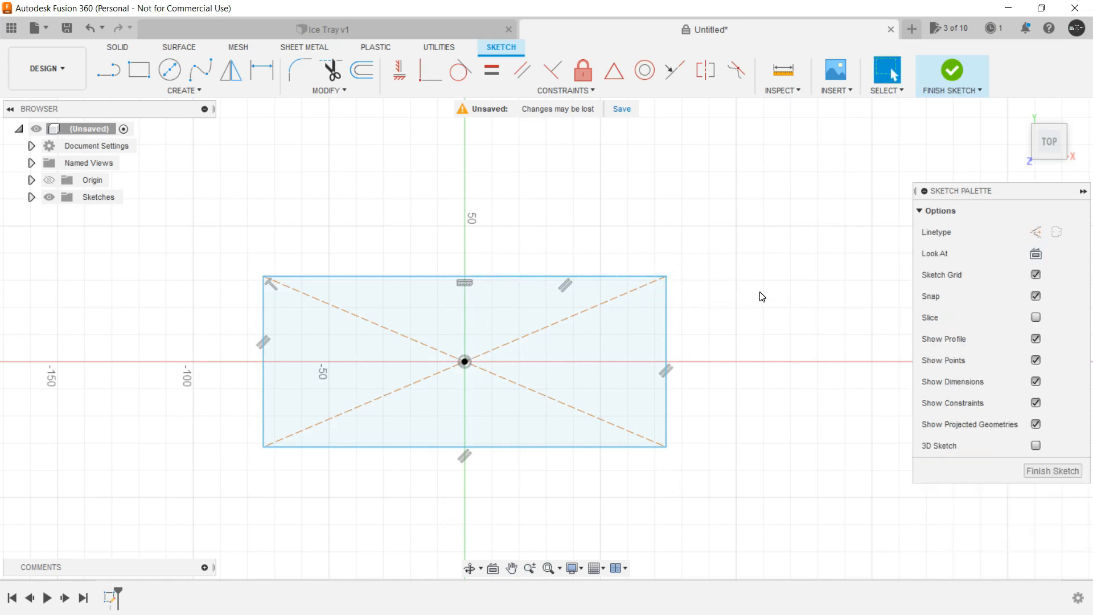
left_click(1049, 471)
Extrude the rectangle profile 30 mm upward as a new body.
middle_click_drag(700, 229, 566, 232)
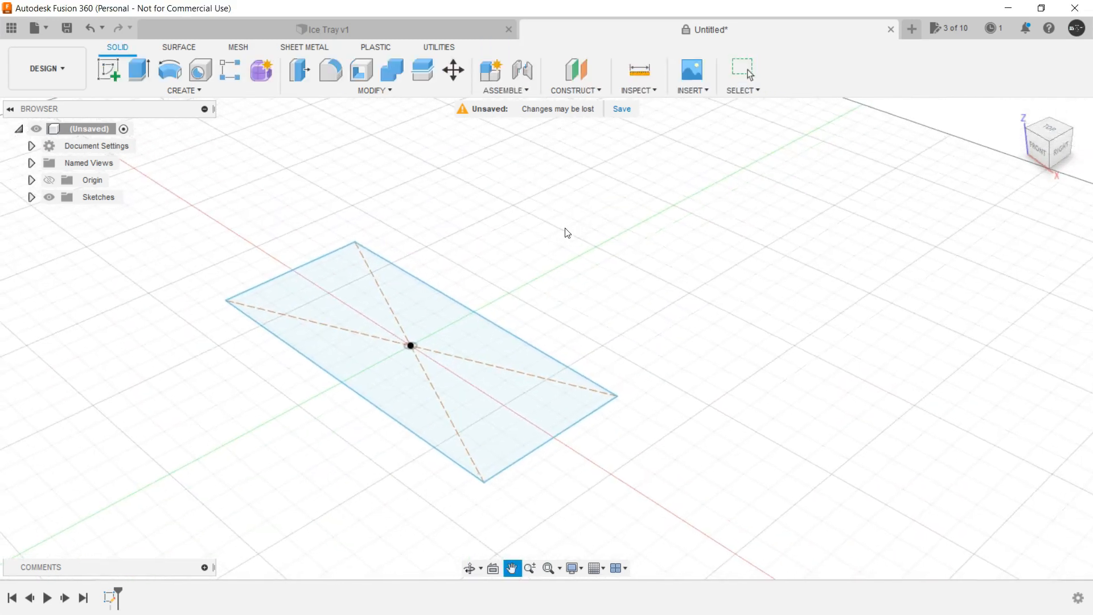
left_click(330, 318)
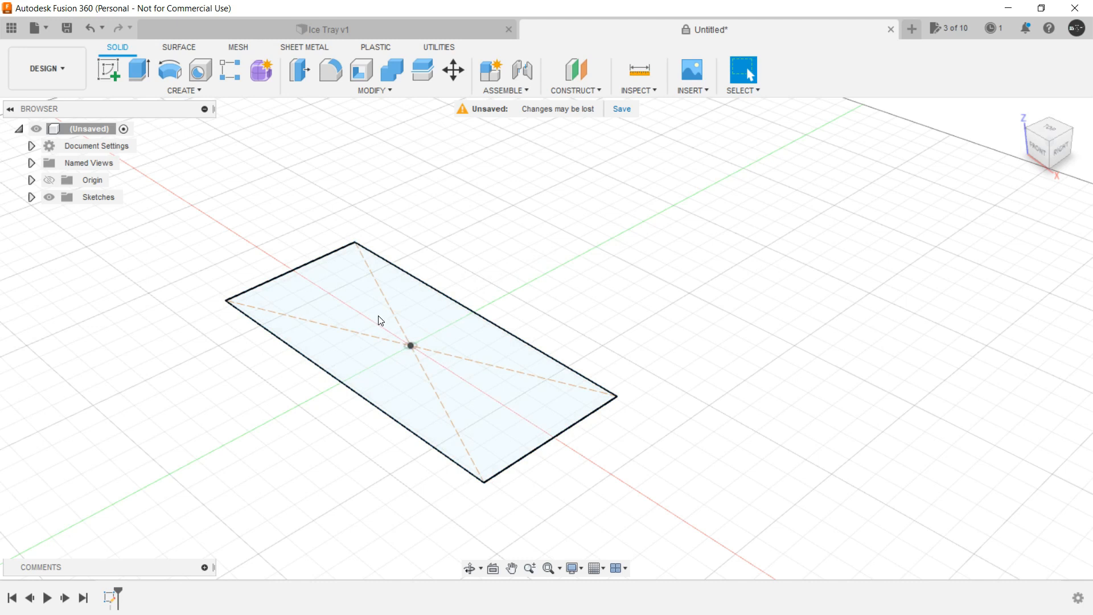
left_click(438, 315)
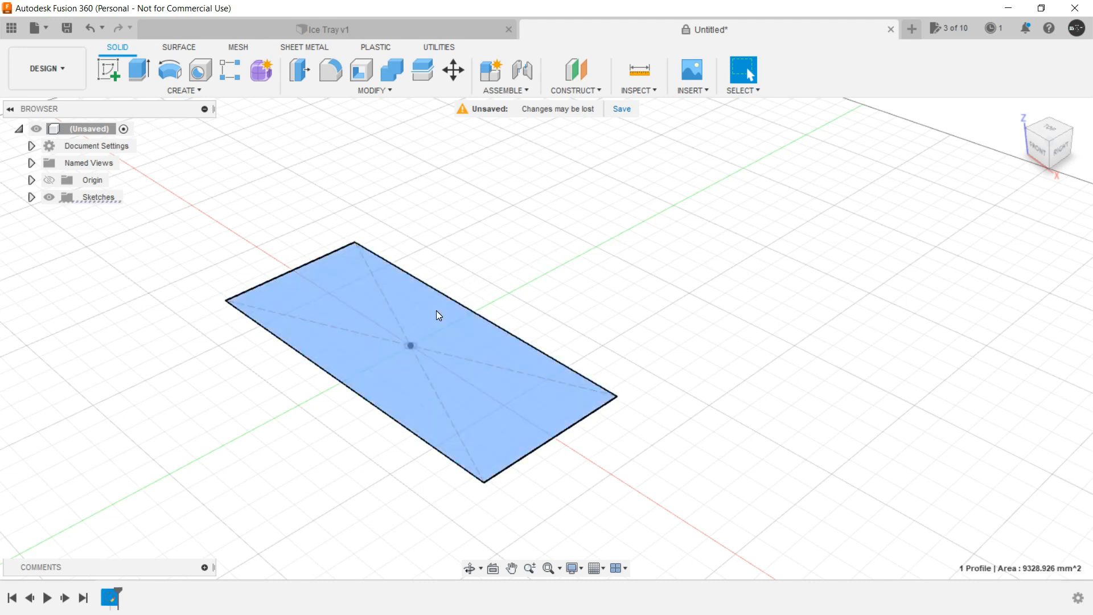
right_click(437, 312)
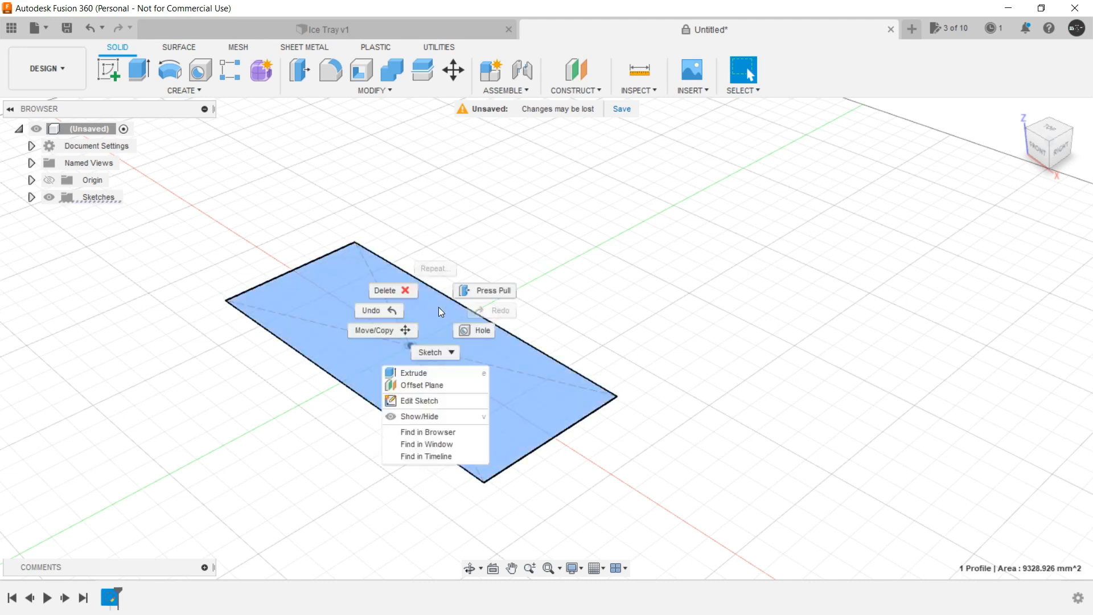
left_click(486, 292)
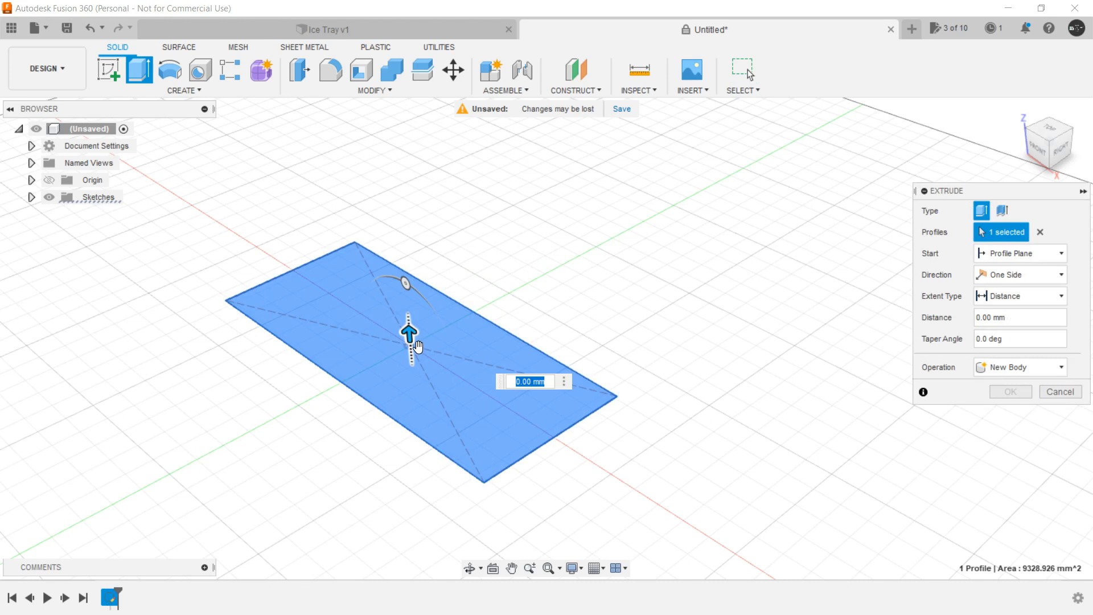
left_click_drag(417, 339, 420, 275)
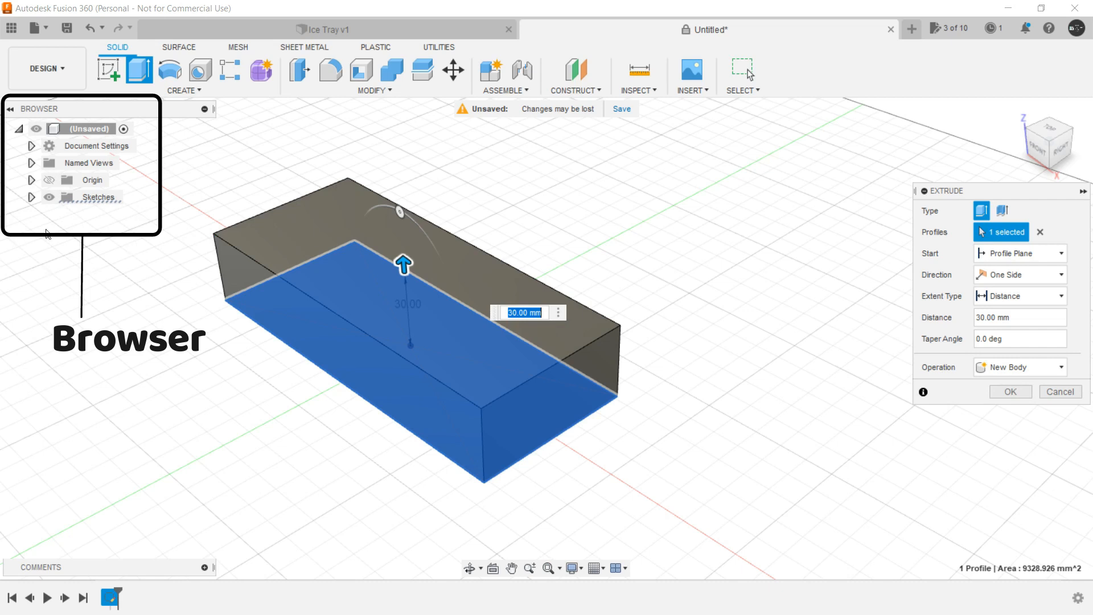
left_click(1010, 391)
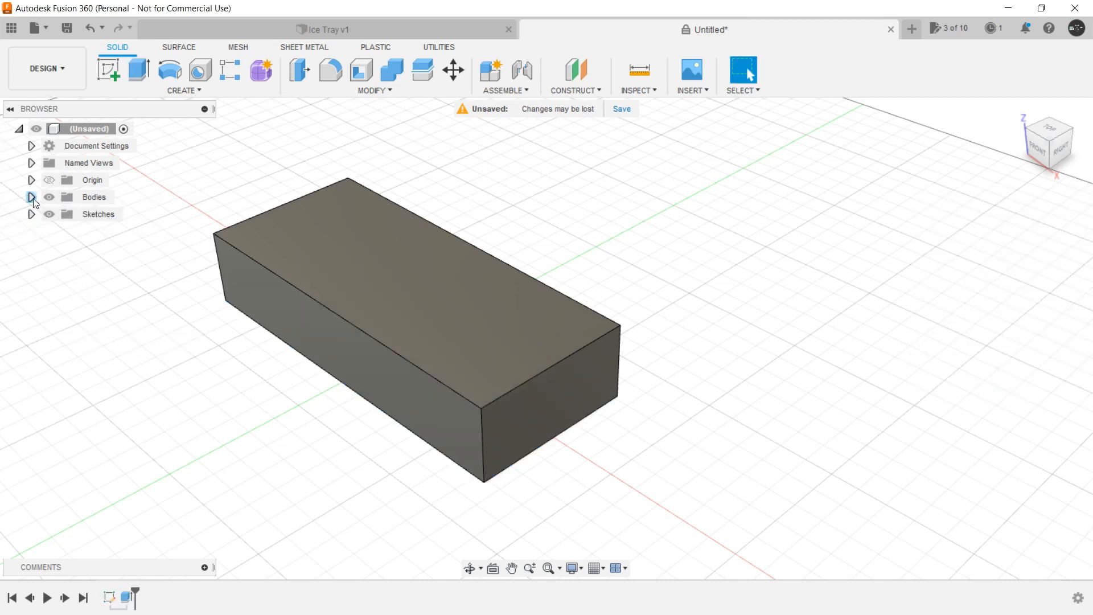
Look at the block's entry in the Bodies folder by highlighting it in the model.
left_click(32, 197)
left_click(91, 214)
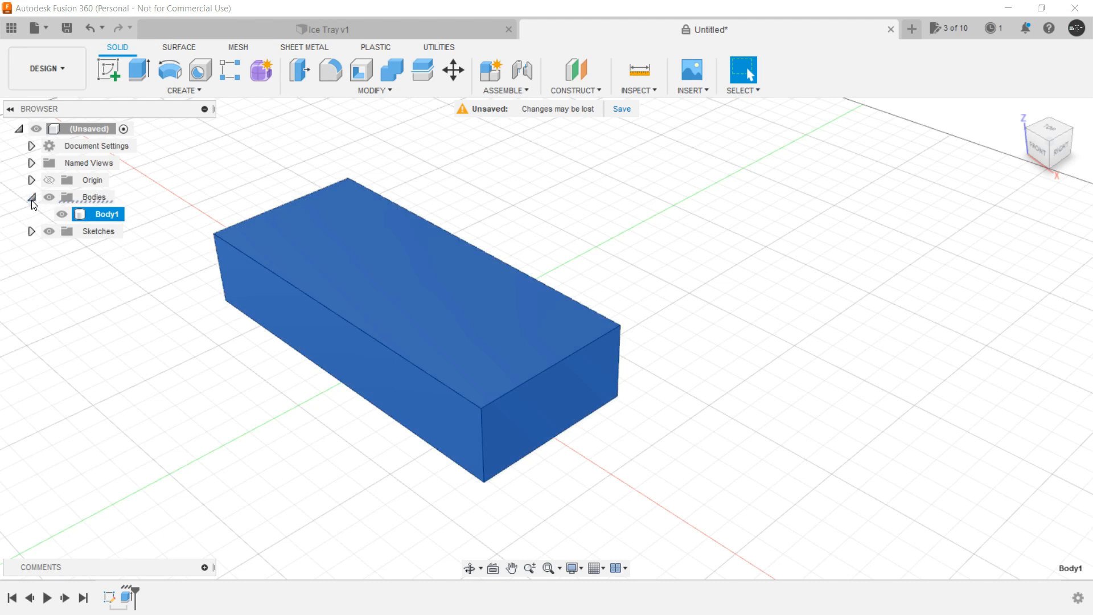
left_click(32, 197)
left_click(211, 366)
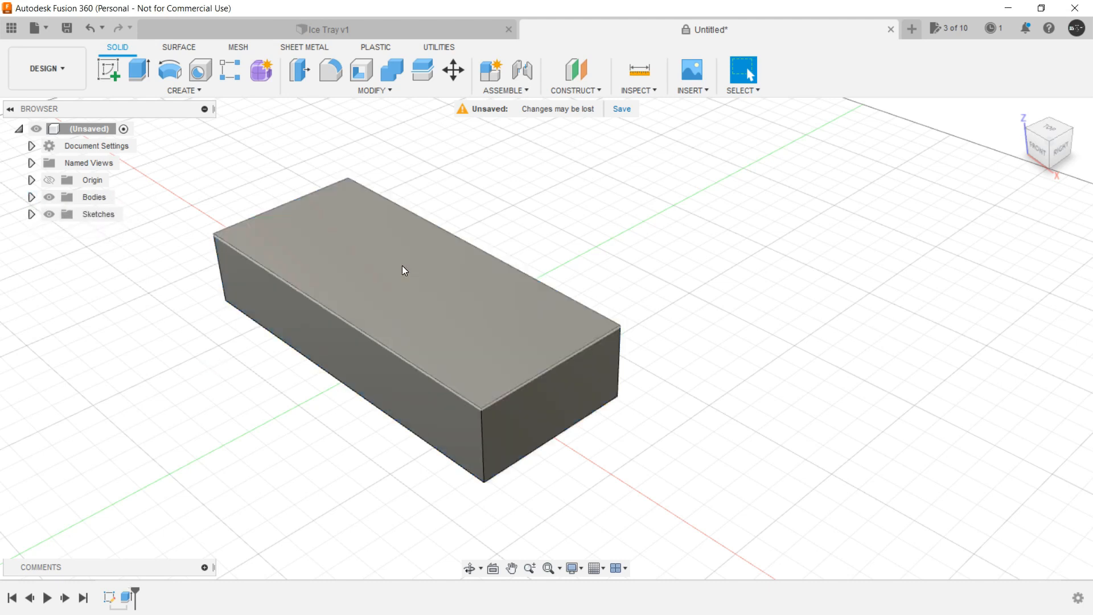
Sketch a two-point rectangle about 17 by 28 mm just inside the upper-left corner of the block's top face, and finish the sketch.
left_click(403, 270)
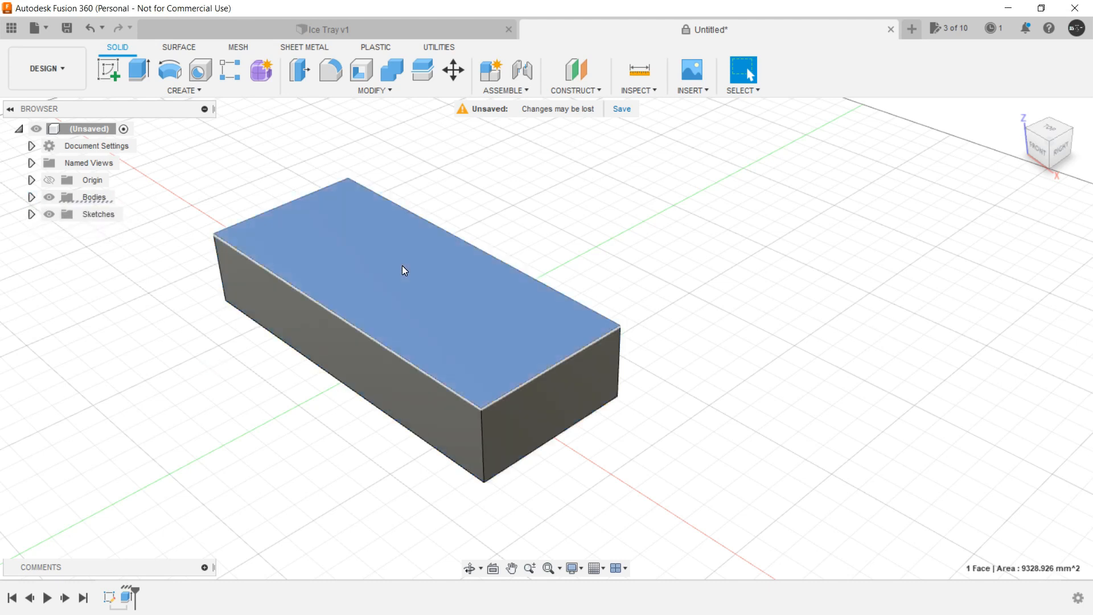
key("r")
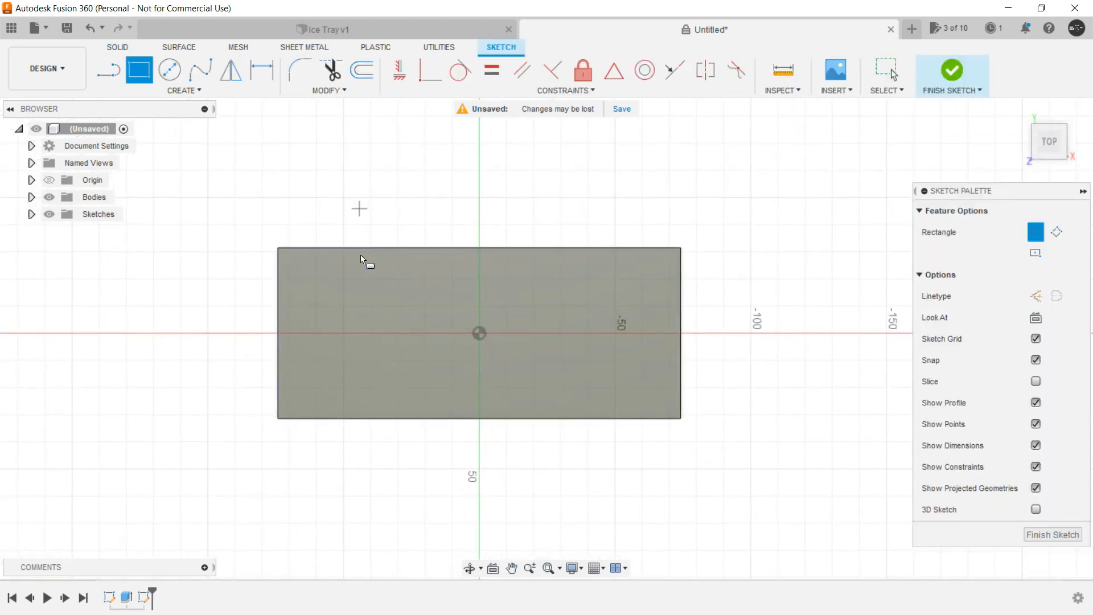
scroll(295, 262, "up", 5)
scroll(294, 262, "up", 3)
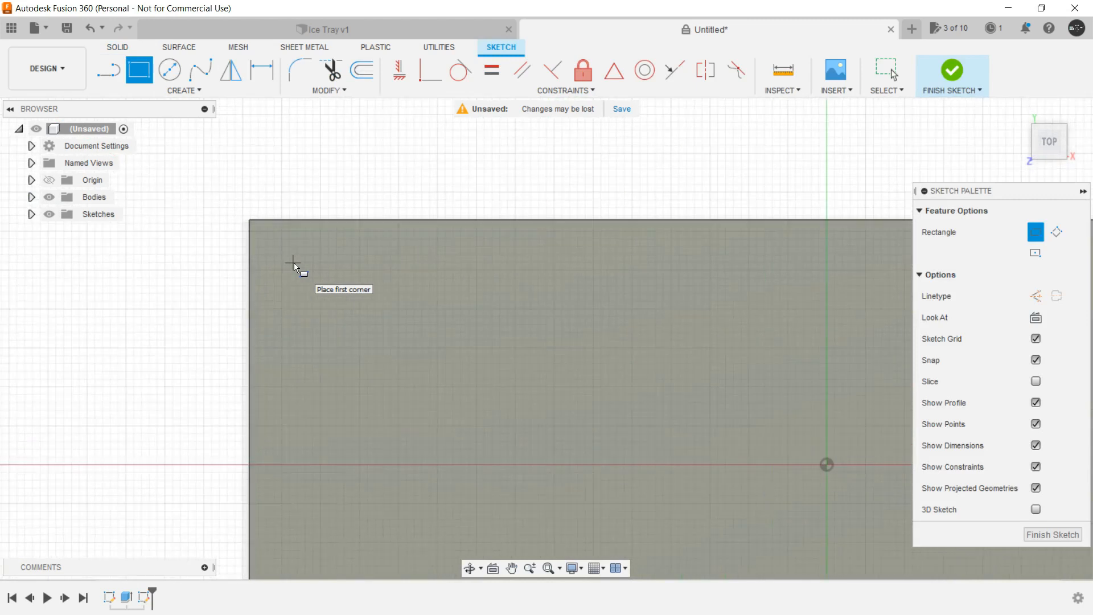
middle_click_drag(292, 262, 207, 213)
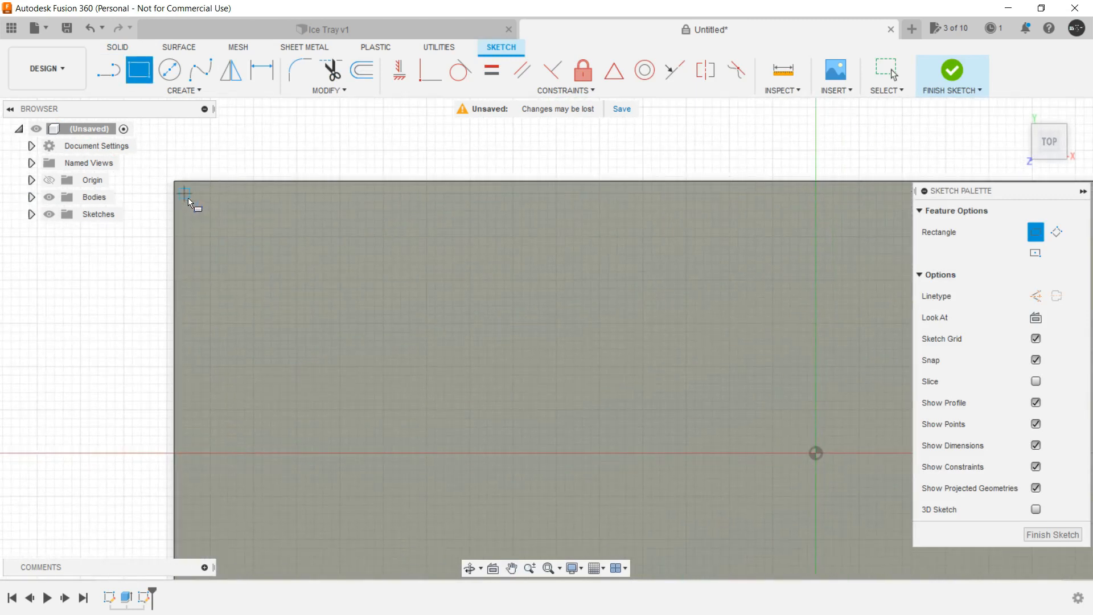
scroll(190, 202, "up", 2)
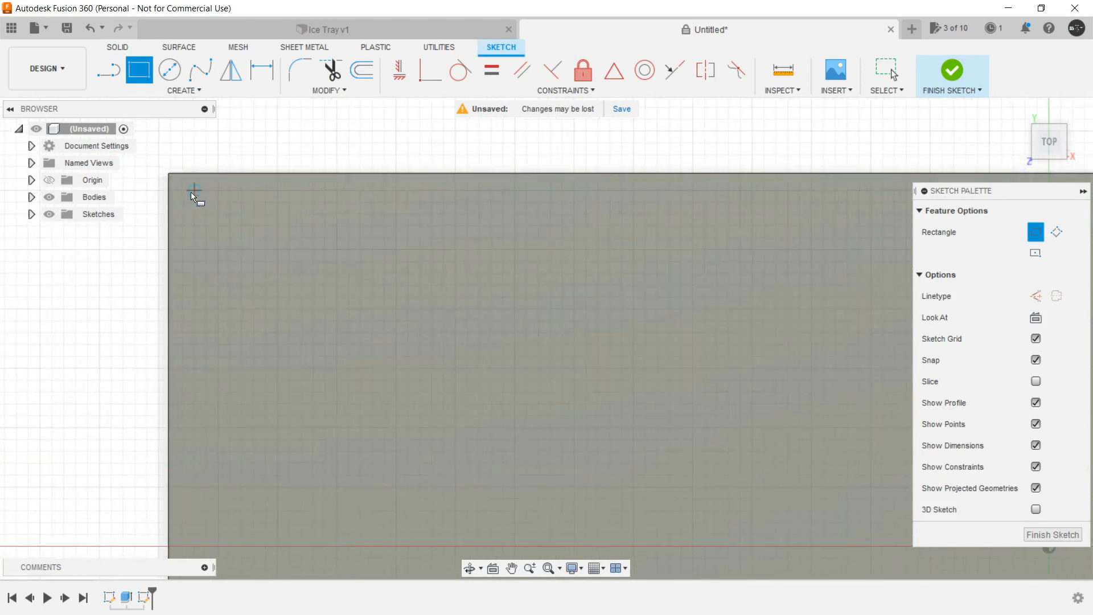
left_click(192, 190)
scroll(307, 280, "down", 3)
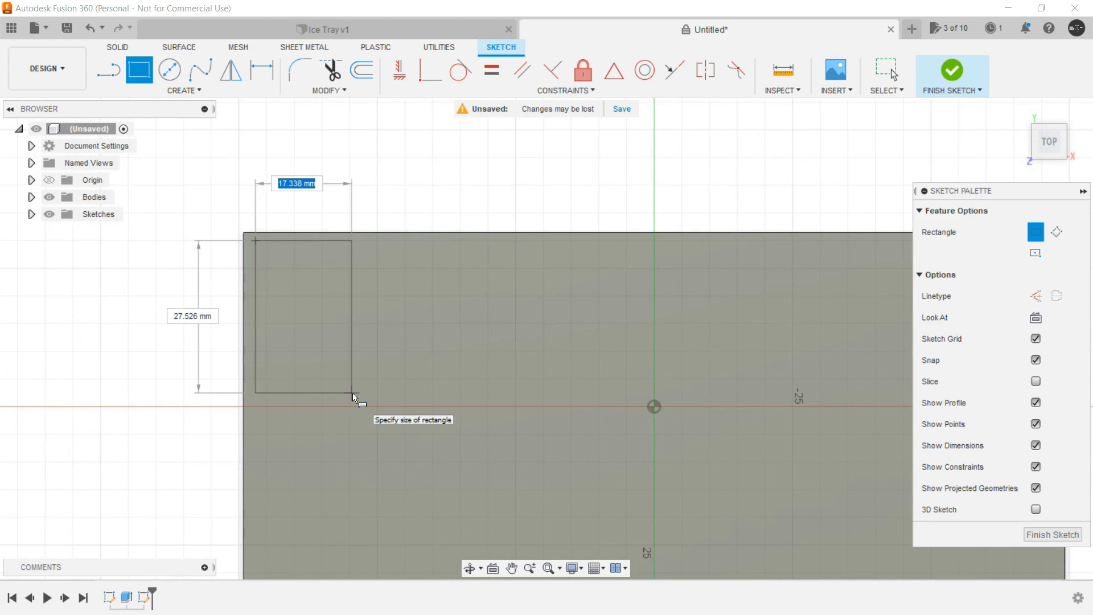
left_click(353, 393)
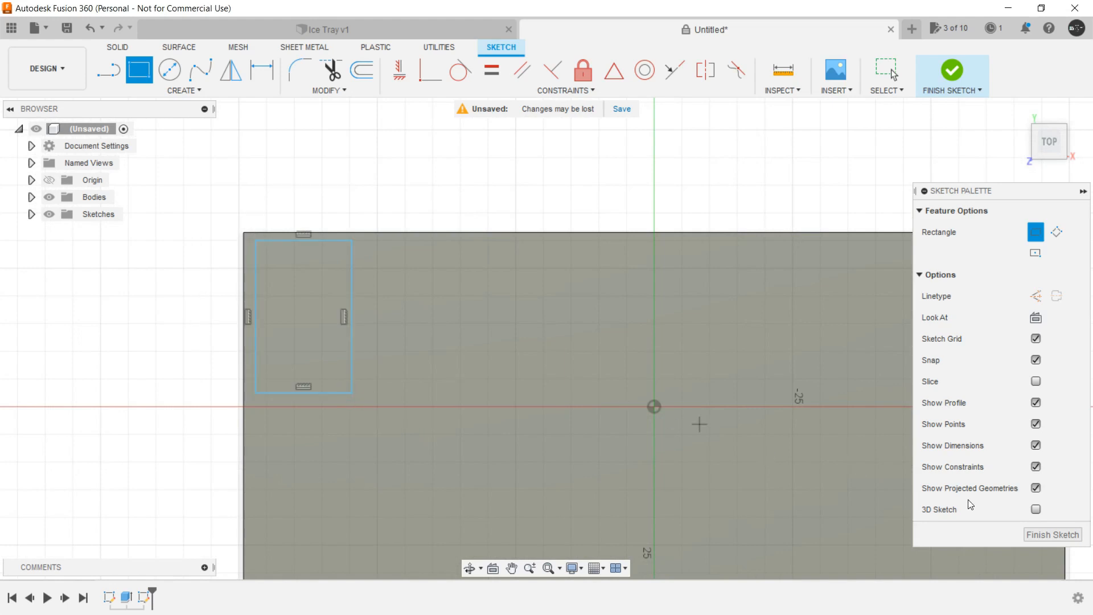
left_click(1041, 534)
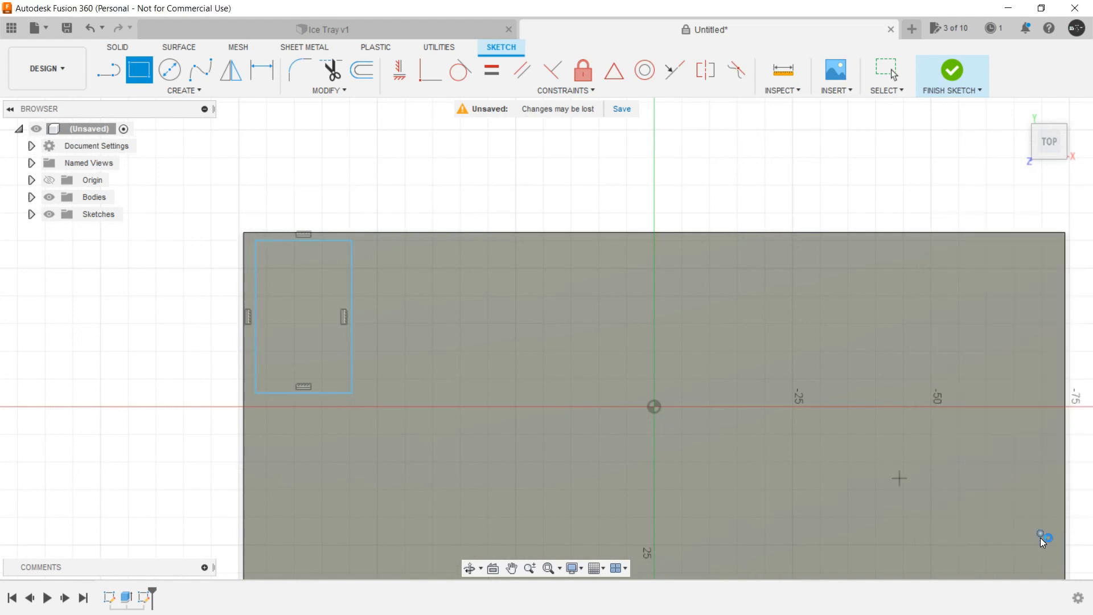
Cut the small corner rectangle 28 mm down into the block with Extrude to form a pocket.
scroll(280, 153, "up", 3)
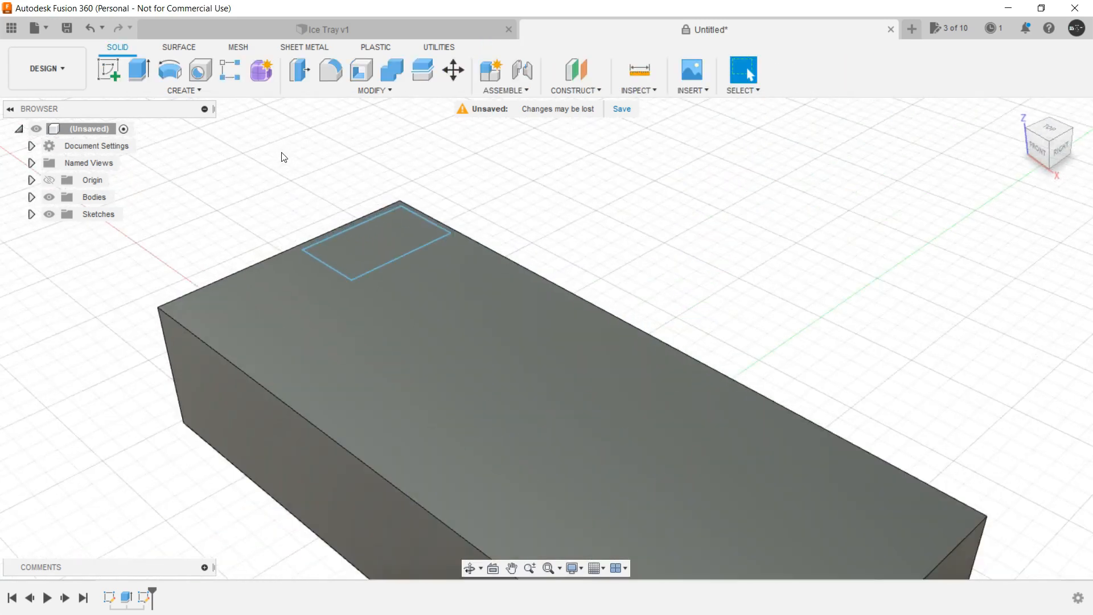
left_click(377, 241)
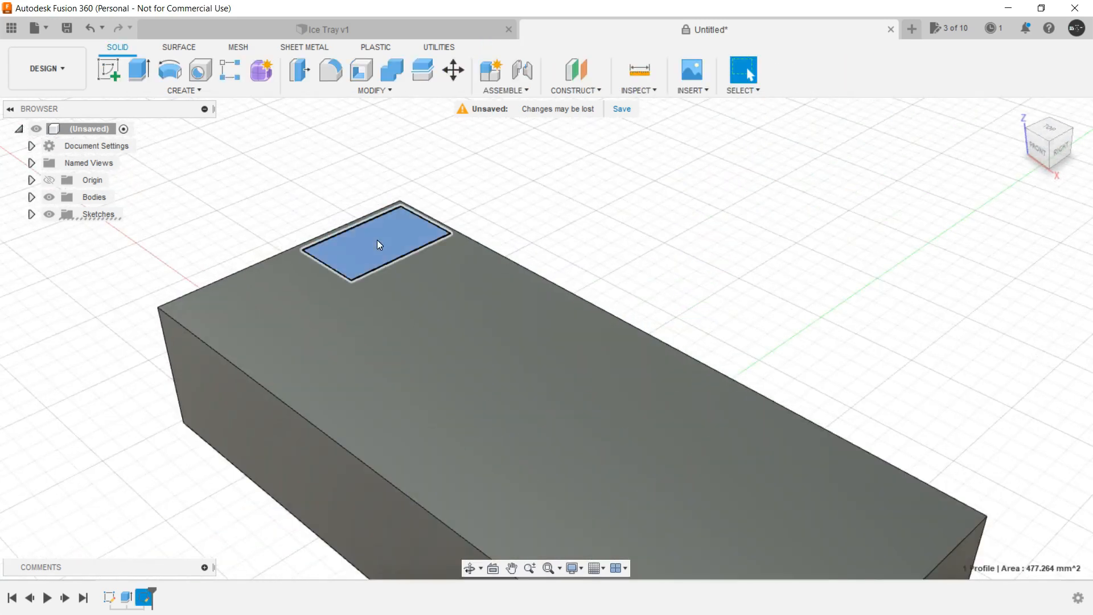
right_click(377, 240)
left_click(417, 221)
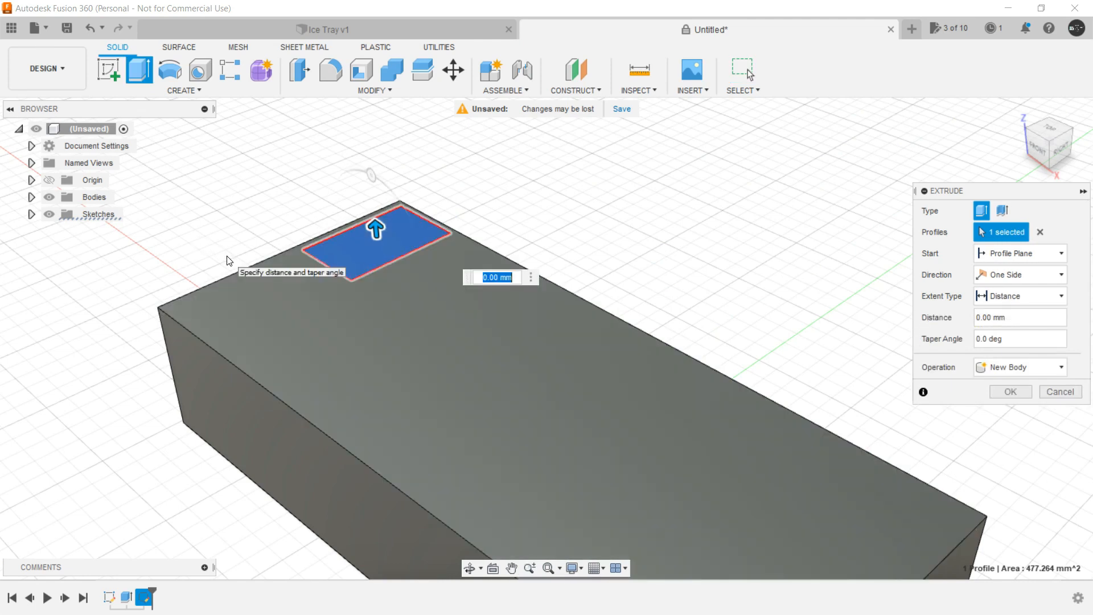
middle_click_drag(236, 264, 376, 243, "shift")
middle_click_drag(415, 403, 590, 408)
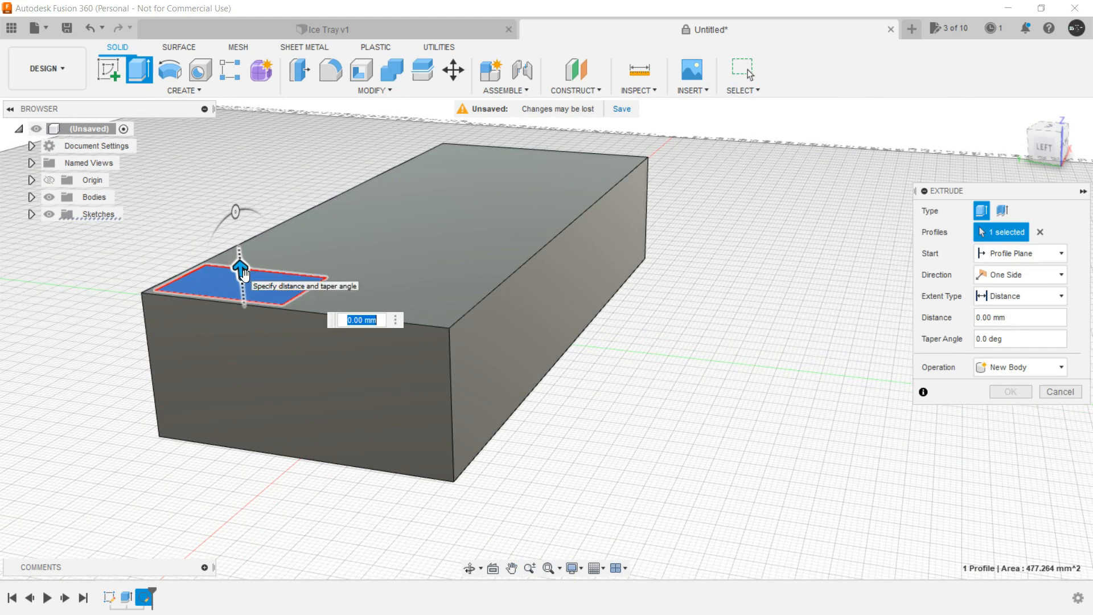
left_click_drag(243, 273, 267, 410)
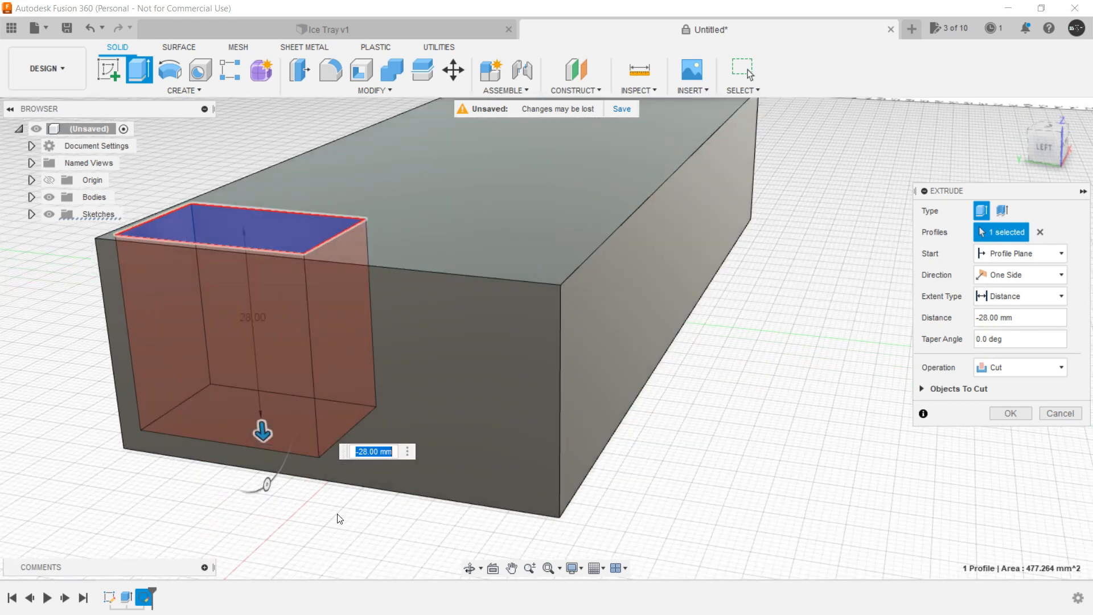
scroll(501, 376, "down", 4)
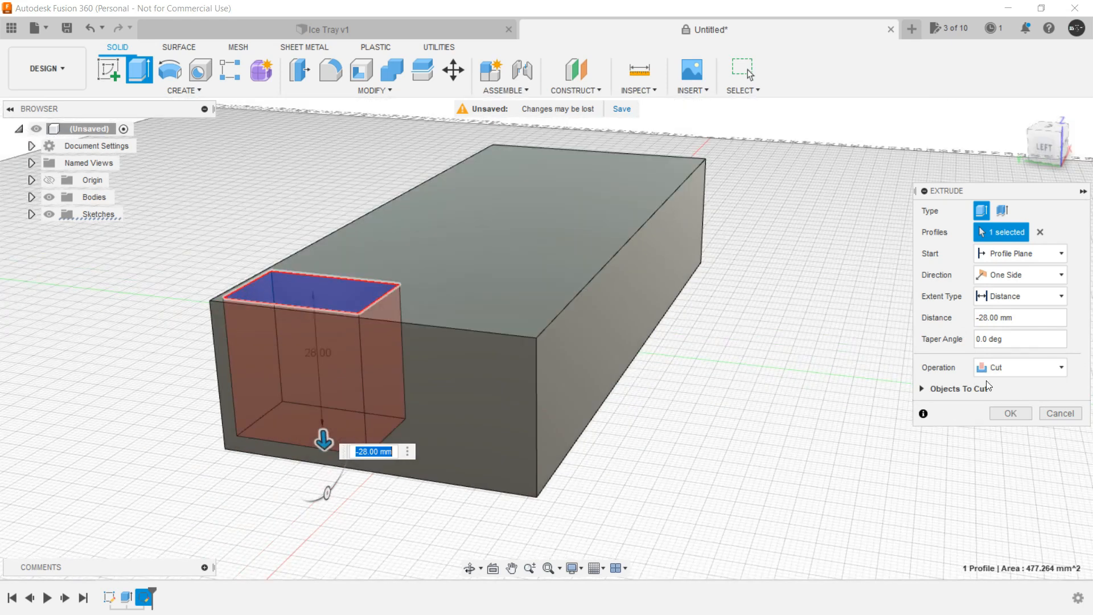
left_click(1011, 414)
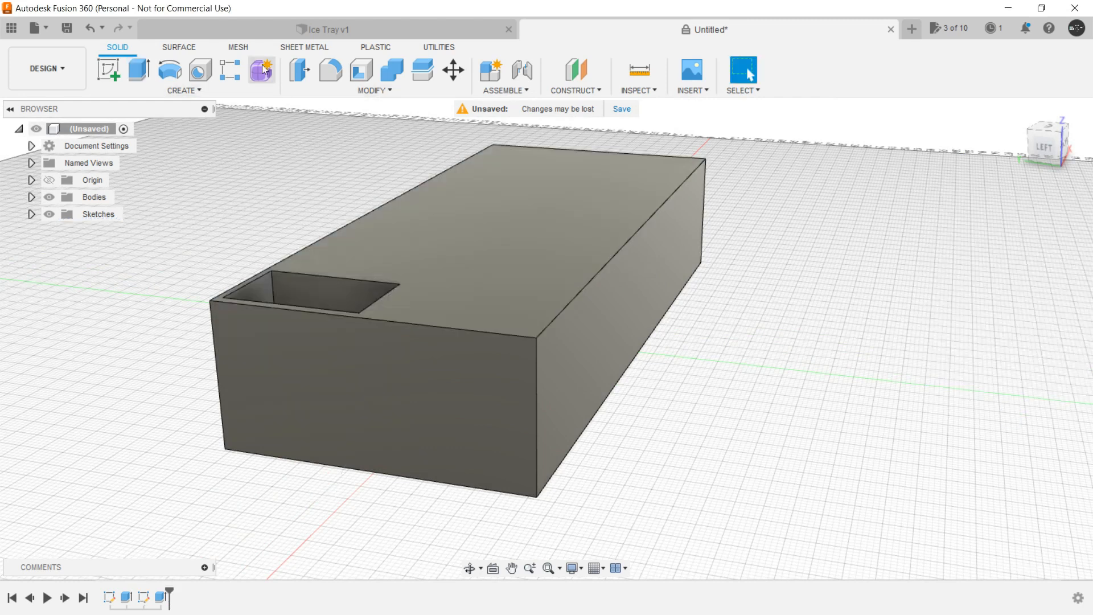
Compare the finished Ice Tray v1 design, its underside and pockets from above, with the corner pocket in the untitled block.
left_click(296, 35)
middle_click_drag(237, 378, 391, 374, "shift")
key("Escape")
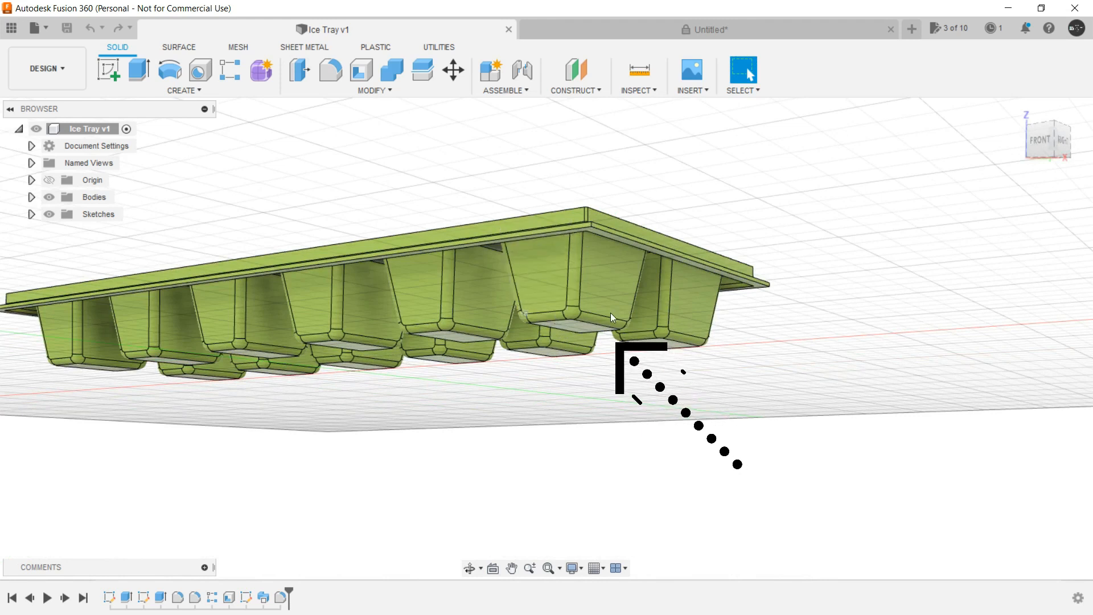
left_click(623, 32)
middle_click_drag(559, 327, 485, 390, "shift")
middle_click_drag(665, 224, 478, 203, "shift")
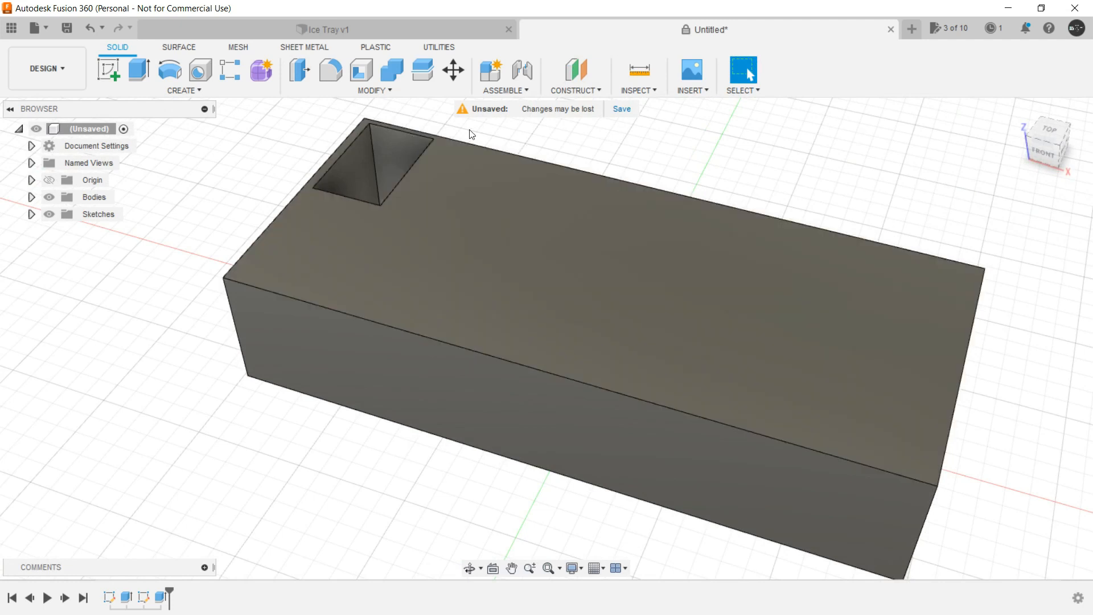
middle_click_drag(266, 171, 330, 183, "shift")
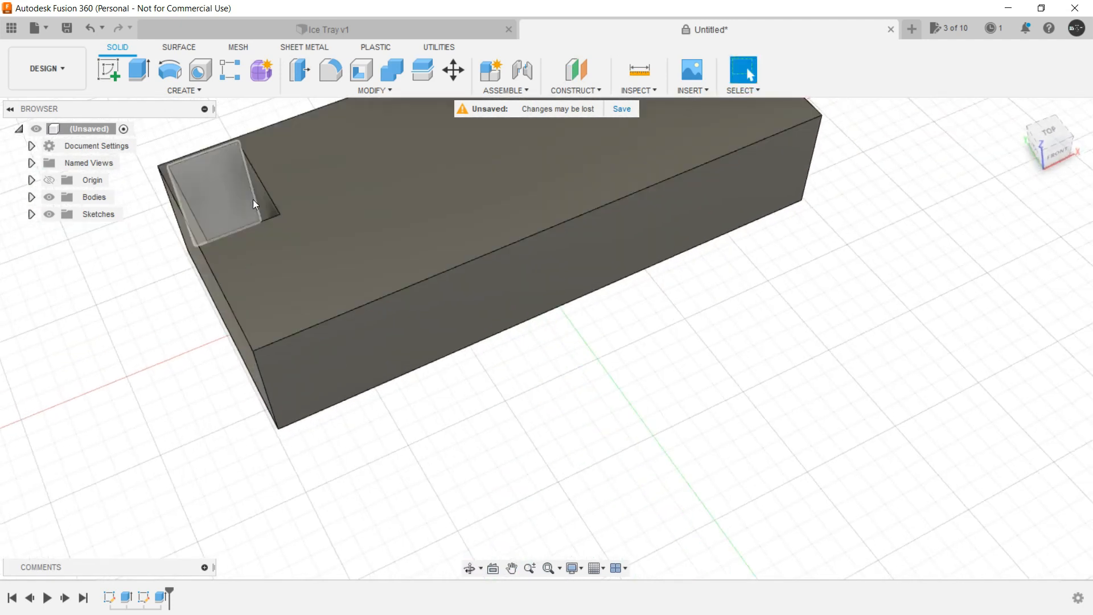
middle_click_drag(261, 200, 213, 196, "shift")
left_click(328, 33)
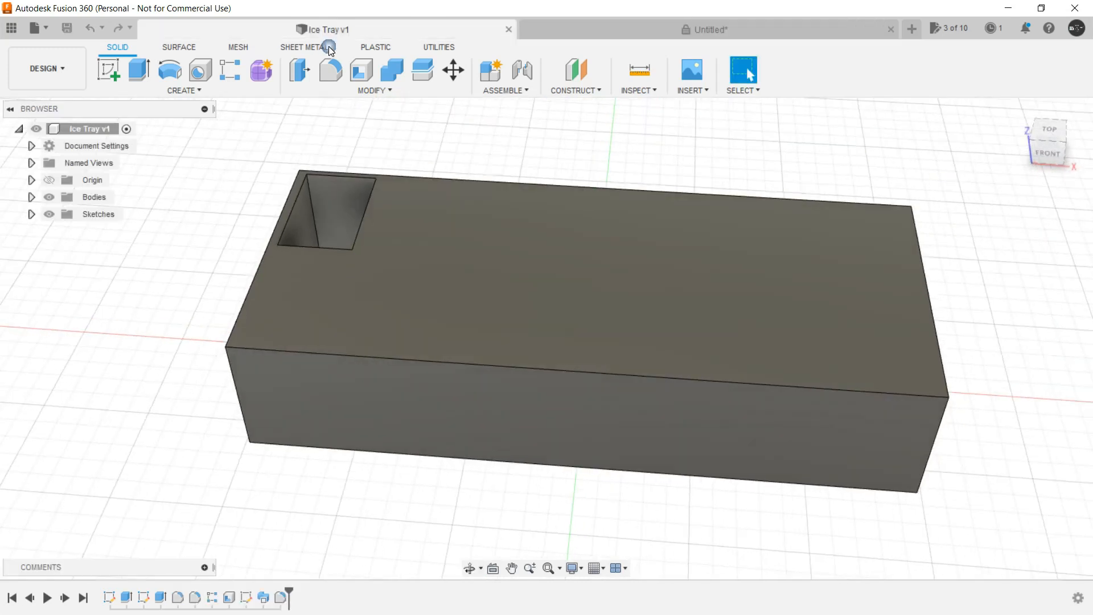
middle_click_drag(398, 292, 484, 364, "shift")
middle_click_drag(678, 342, 688, 334, "shift")
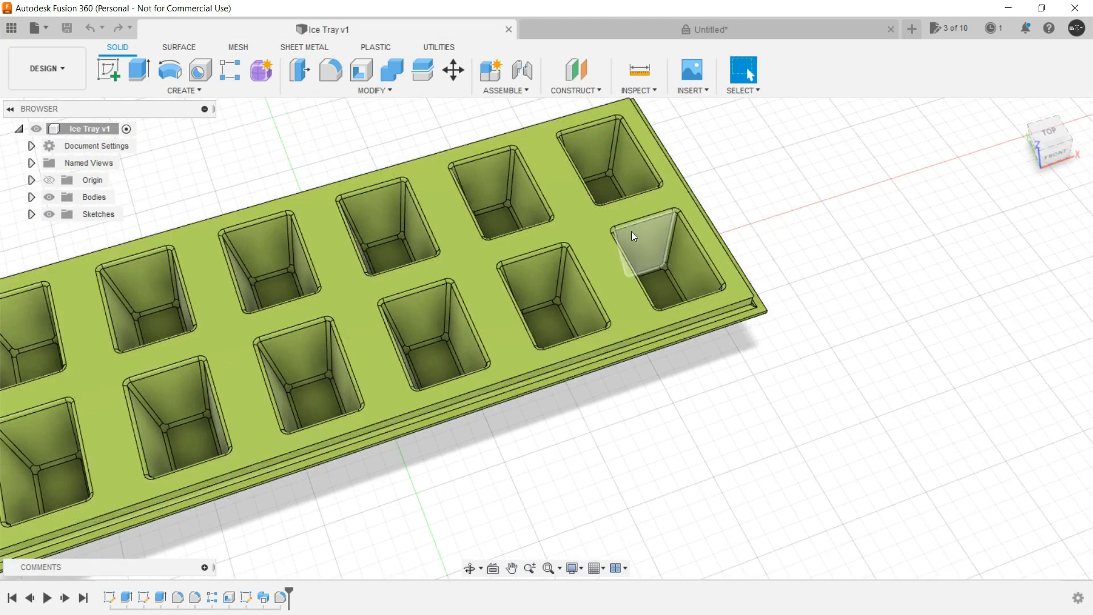
left_click(626, 31)
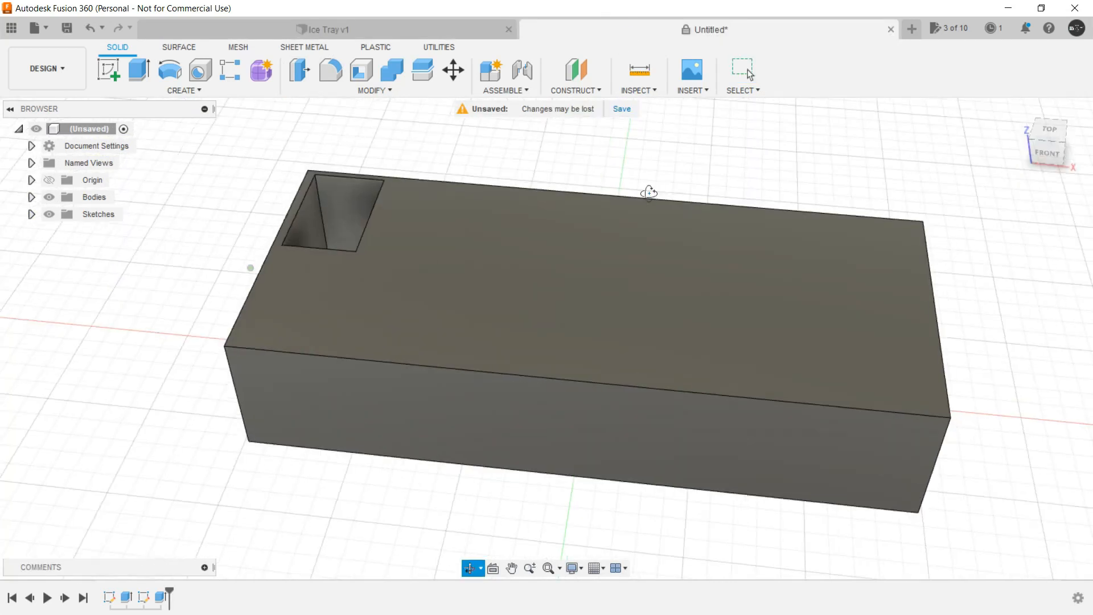
Edit the pocket's extruded cut and set its taper angle to -10 deg.
scroll(639, 190, "down", 3)
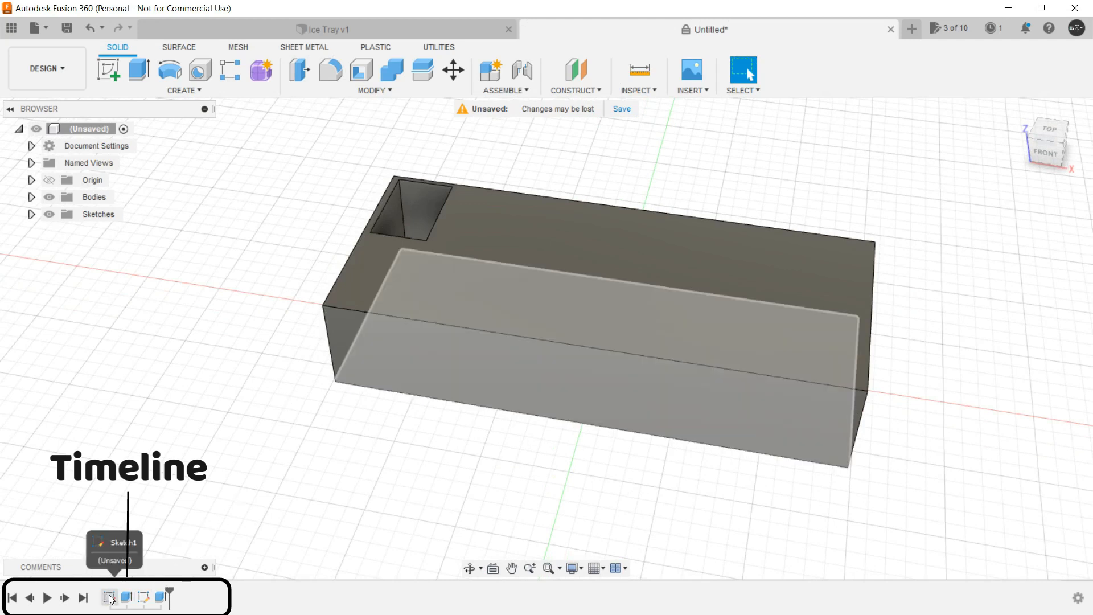
right_click(162, 601)
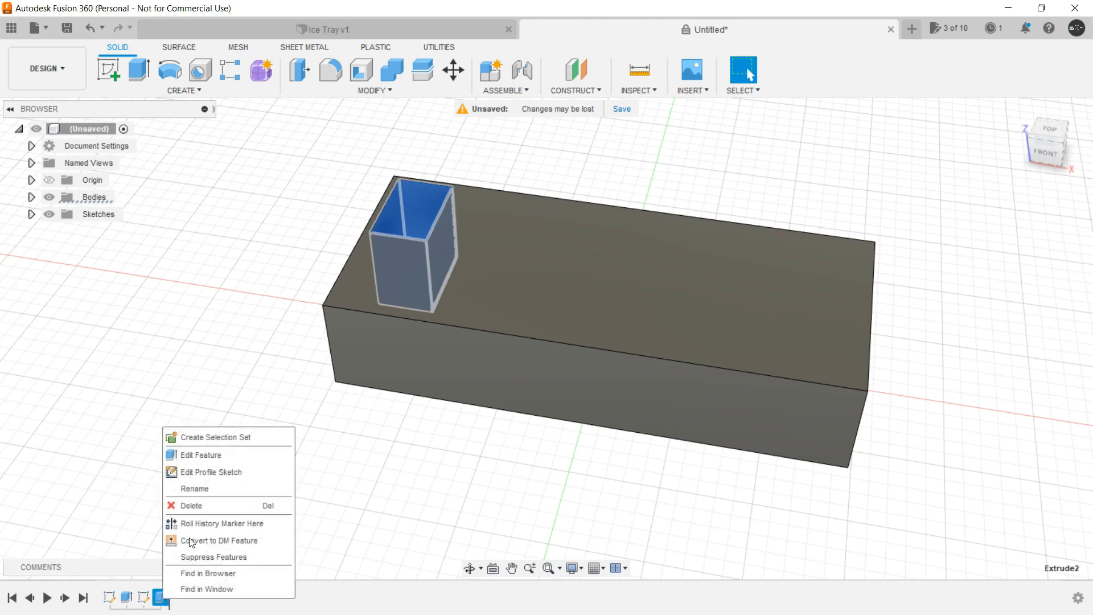
left_click(212, 463)
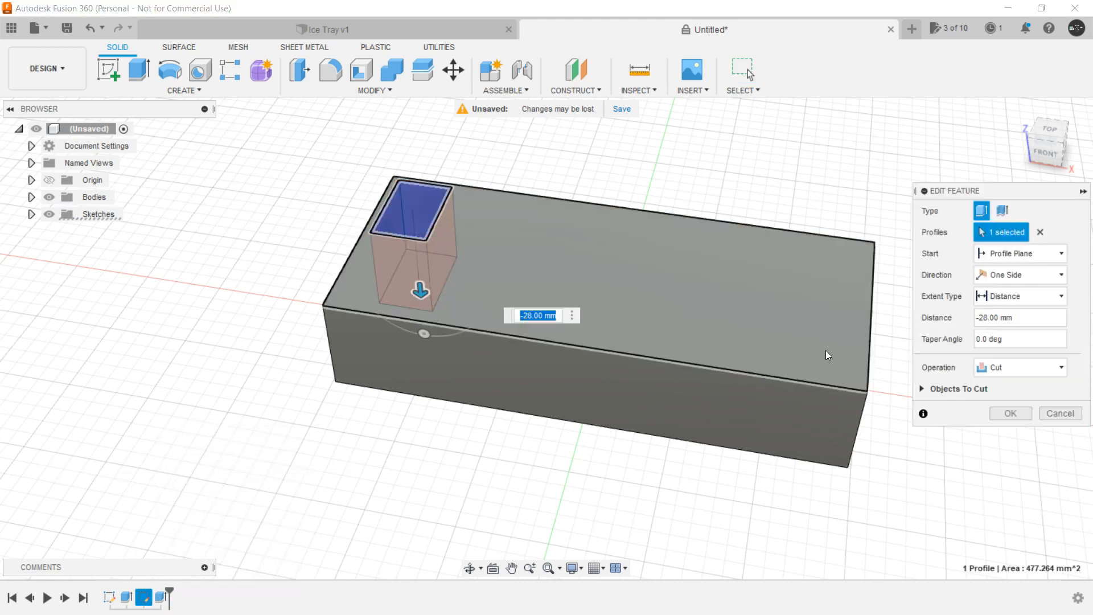
left_click(956, 340)
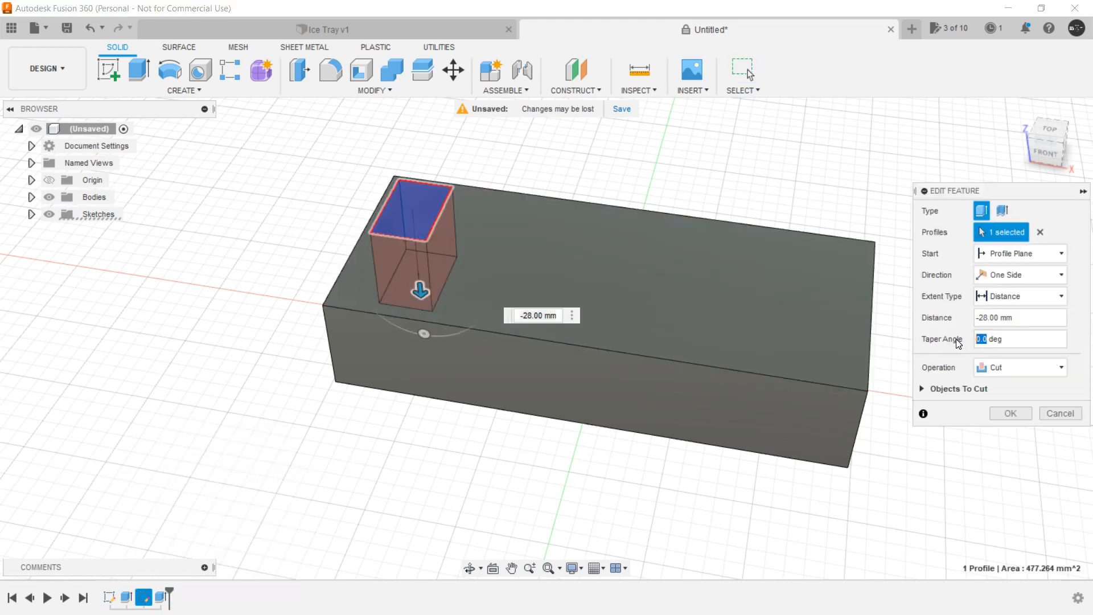
type("-10")
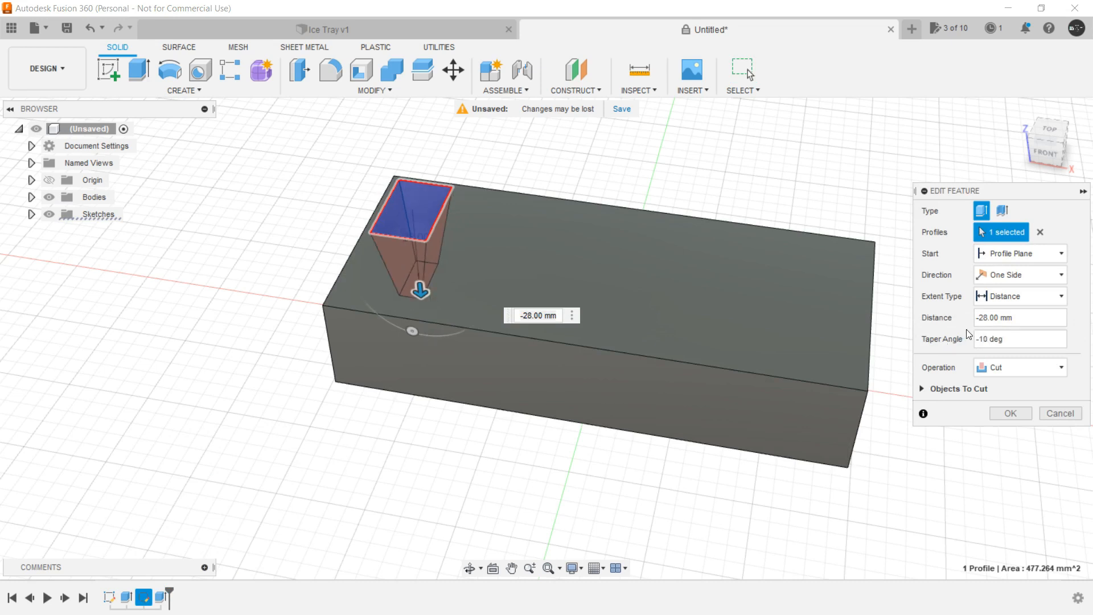
left_click(1011, 412)
middle_click_drag(558, 210, 558, 138, "shift")
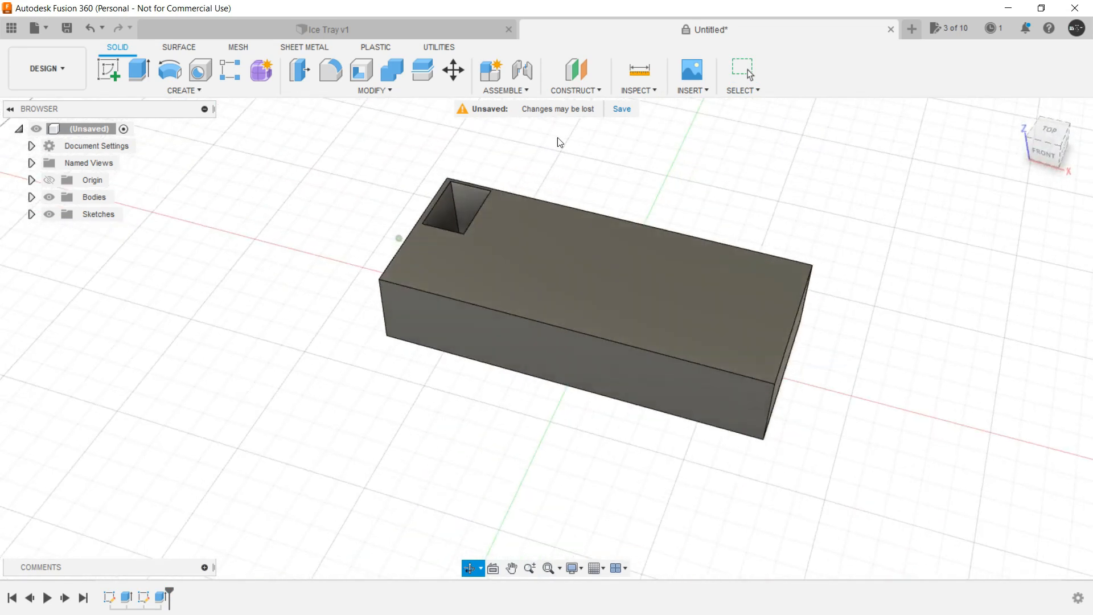
Examine the rounded pocket corners in the finished Ice Tray v1 design and return to the untitled block.
left_click(395, 30)
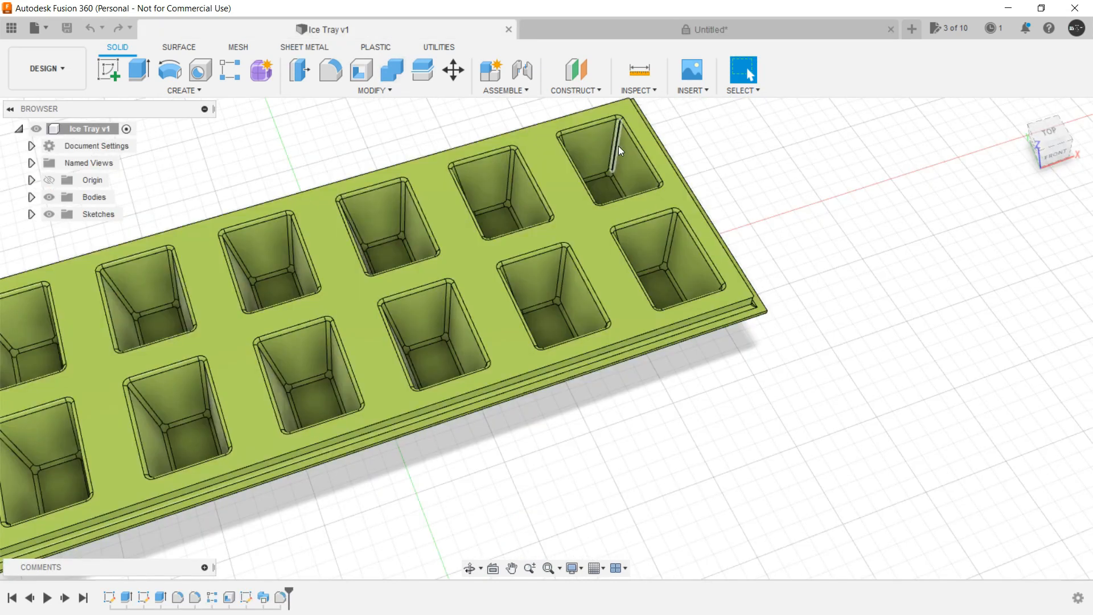
mouse_move(638, 175)
middle_mouse_down("shift")
mouse_move(648, 207)
mouse_move(607, 218)
mouse_move(664, 190)
mouse_move(654, 193)
mouse_move(633, 160)
middle_mouse_up("shift")
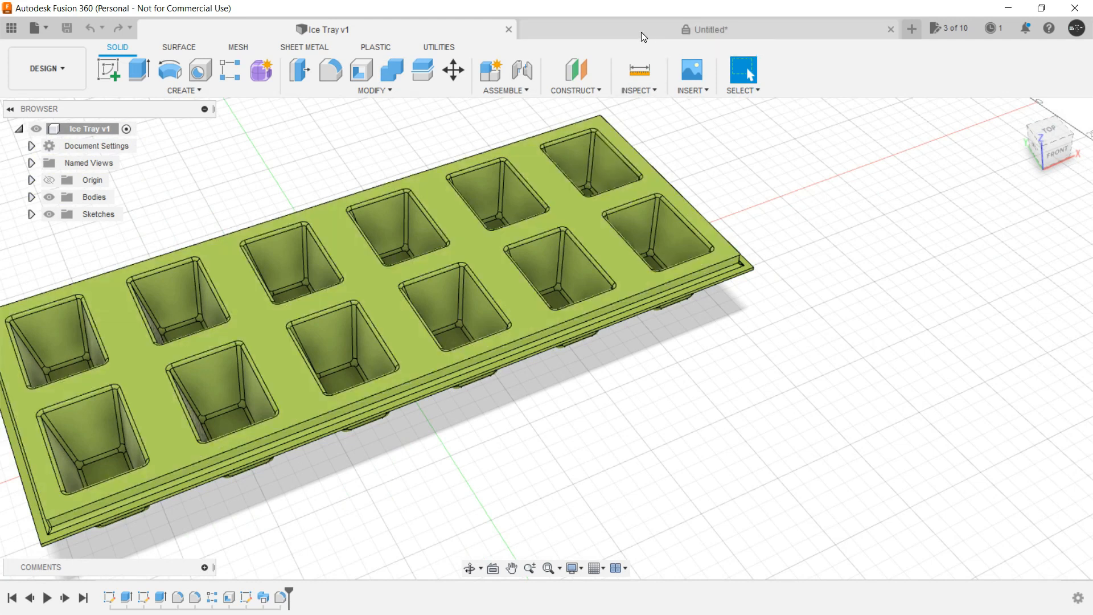
left_click(641, 32)
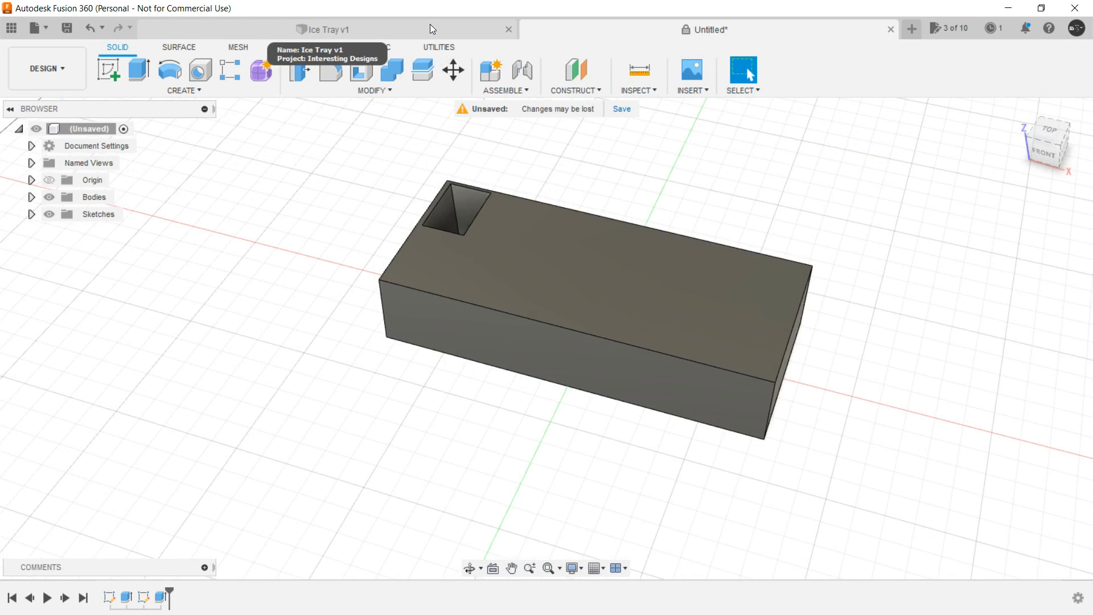
Round the four slanted corner edges between the pocket's side walls with a 2 mm fillet.
scroll(427, 178, "up", 5)
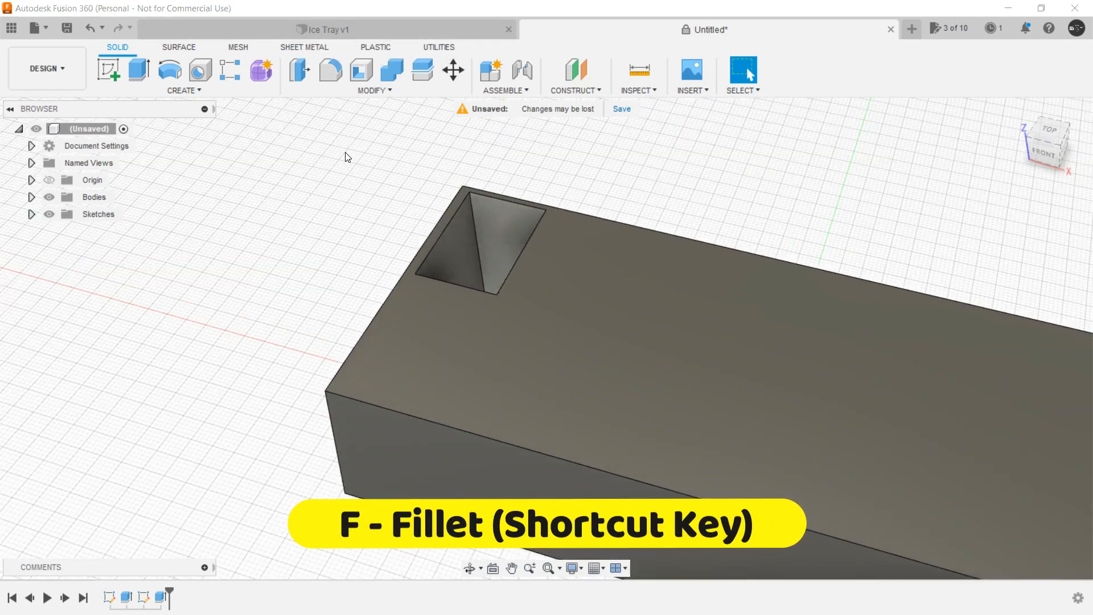
key("f")
middle_click_drag(598, 183, 498, 169)
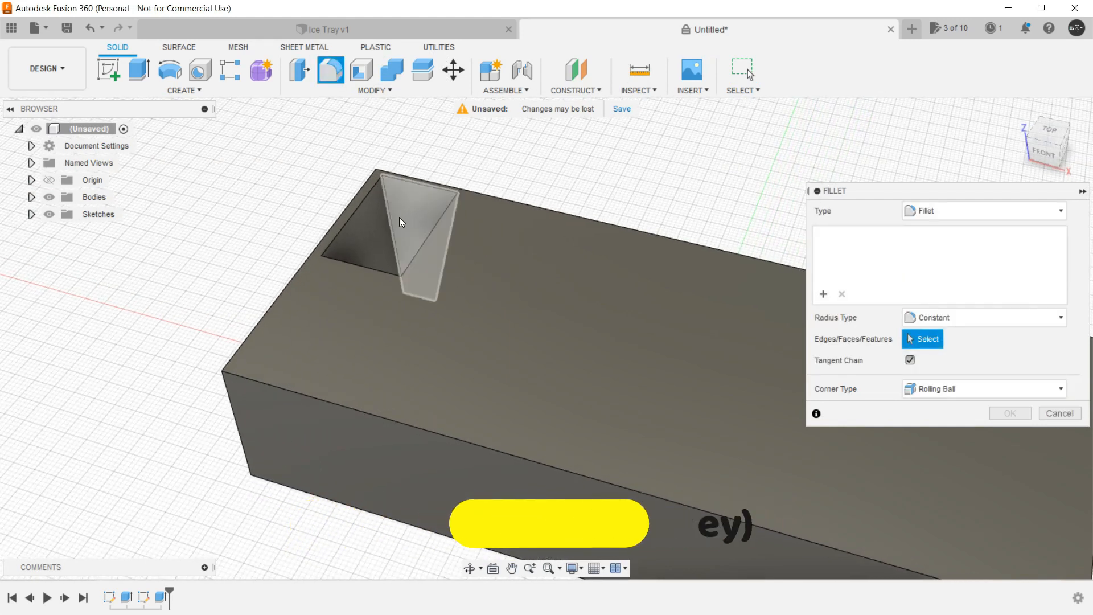
left_click(392, 222)
middle_click_drag(392, 222, 655, 290, "shift")
left_click(184, 230)
left_click(418, 392)
middle_click_drag(418, 392, 449, 376, "shift")
middle_click_drag(541, 436, 688, 359, "shift")
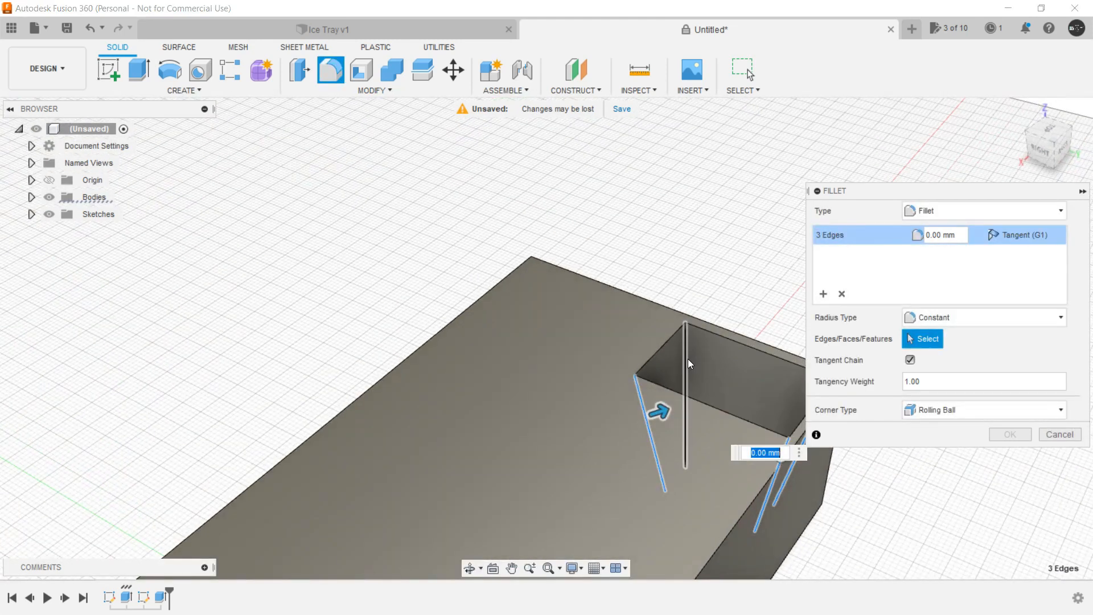
left_click(686, 358)
scroll(732, 353, "up", 5)
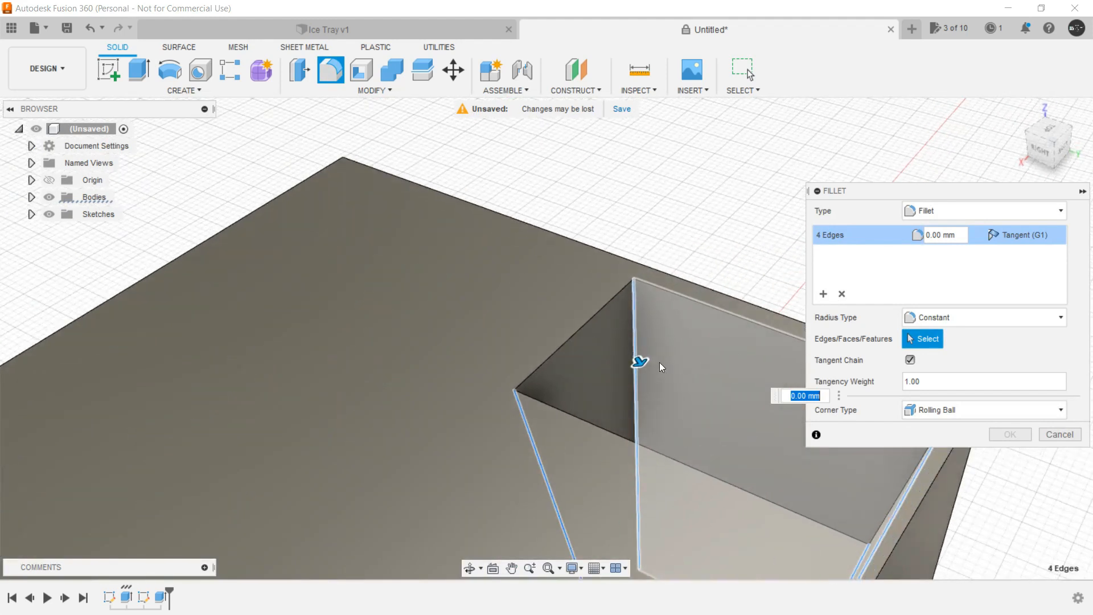
left_click_drag(648, 370, 648, 373)
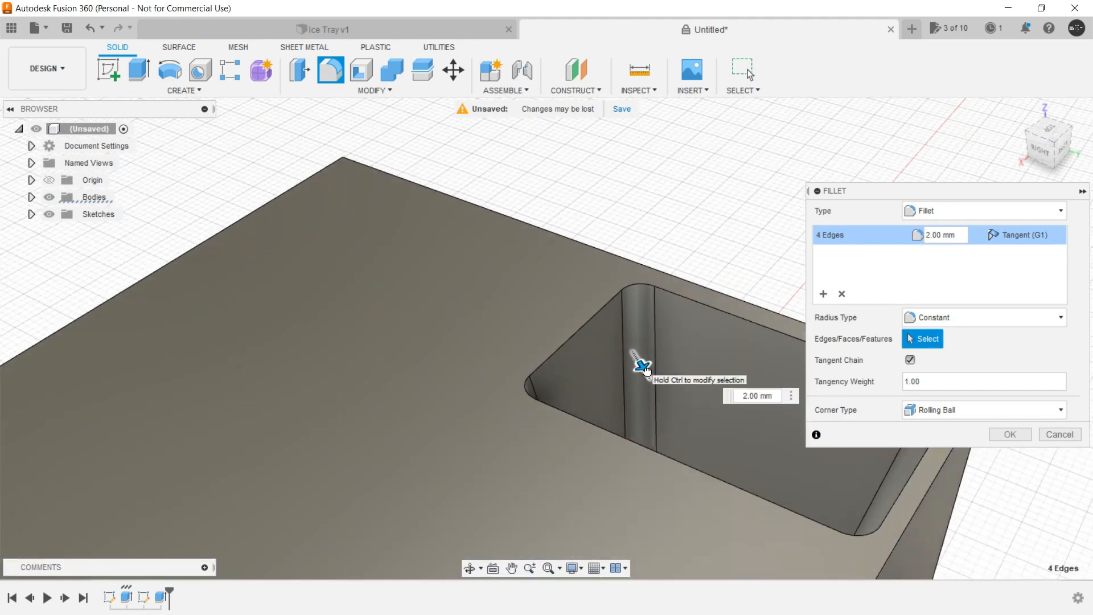
scroll(643, 379, "down", 4)
middle_click_drag(612, 452, 785, 440, "shift")
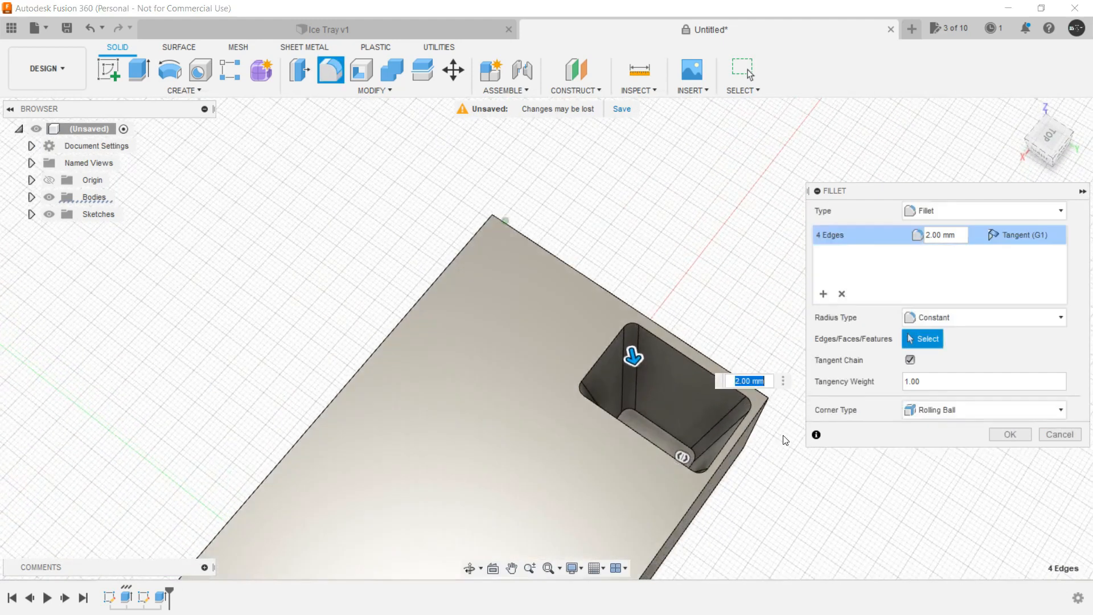
left_click(1010, 435)
Try a 6 mm fillet on the tangent edge chain around the pocket's floor.
middle_click_drag(871, 375, 710, 326, "shift")
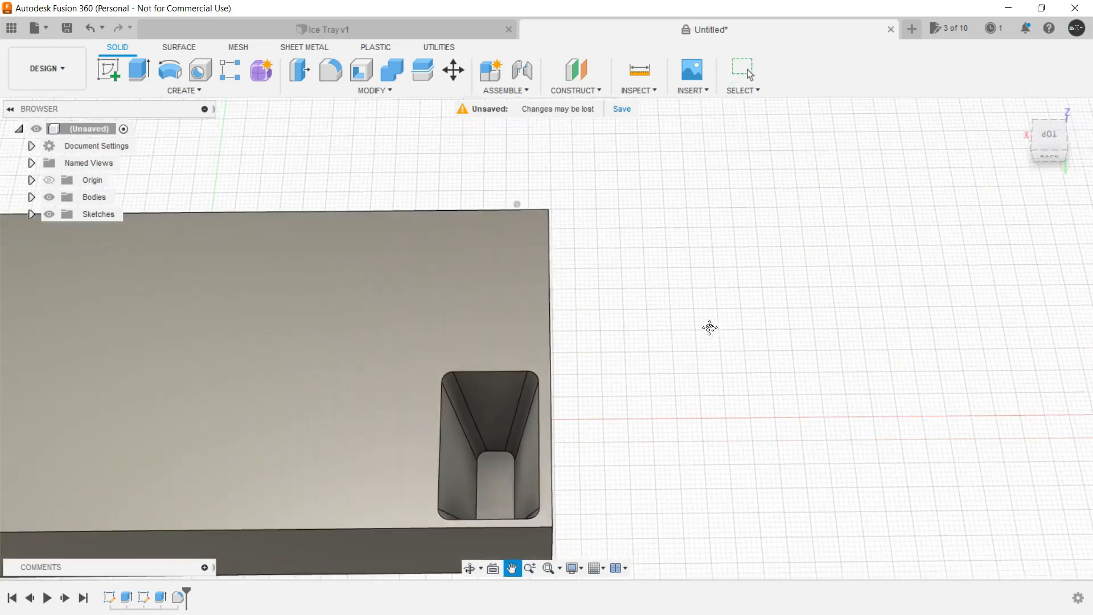
scroll(518, 422, "up", 5)
middle_click_drag(470, 486, 756, 357, "shift")
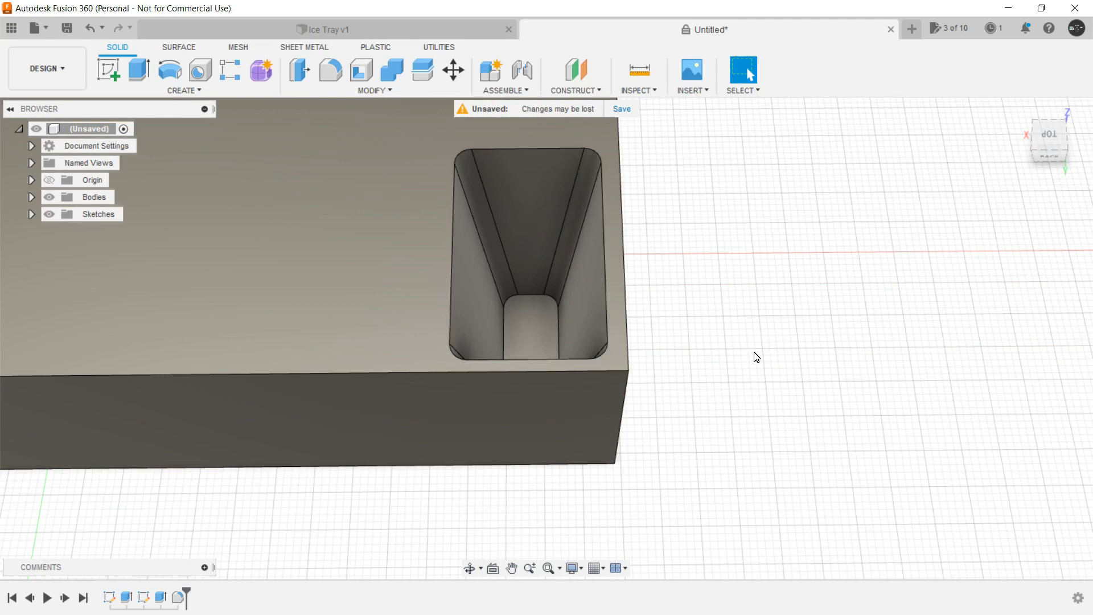
right_click(756, 357)
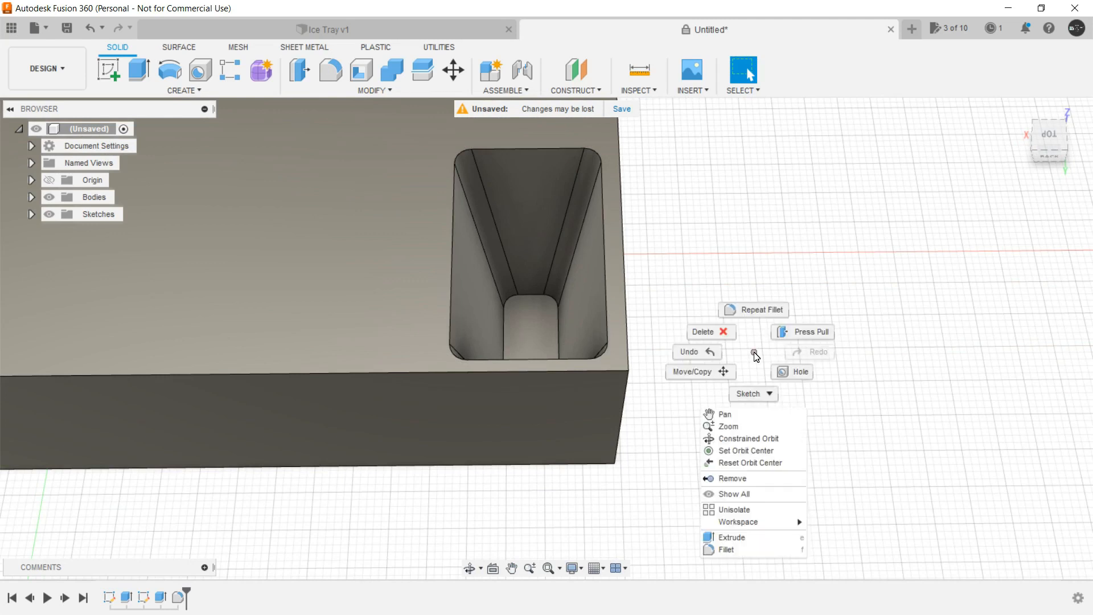
left_click(752, 309)
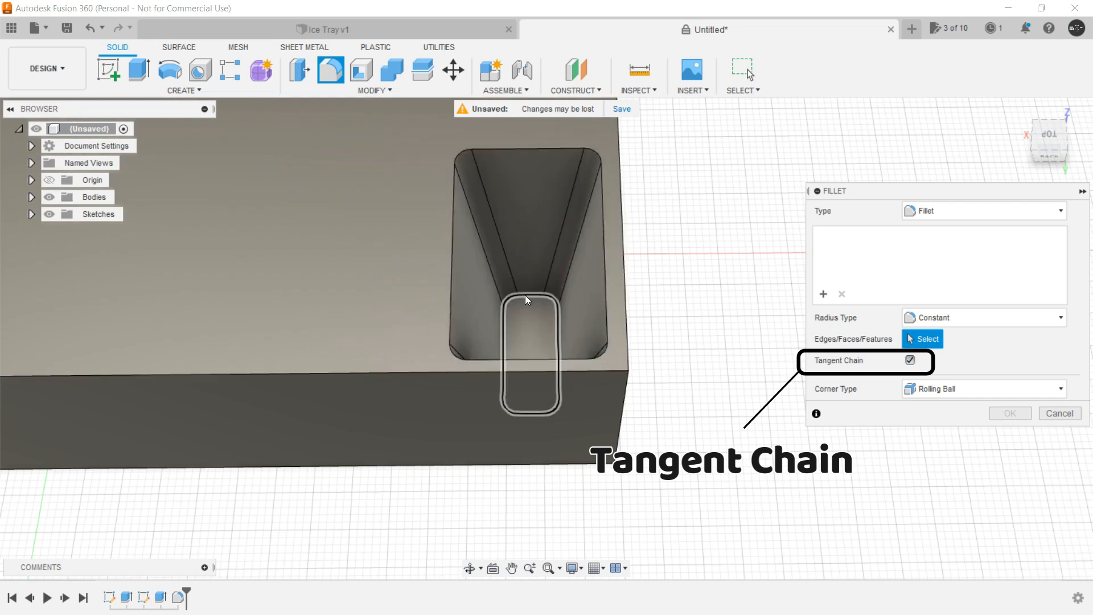
scroll(525, 294, "up", 2)
scroll(525, 294, "up", 5)
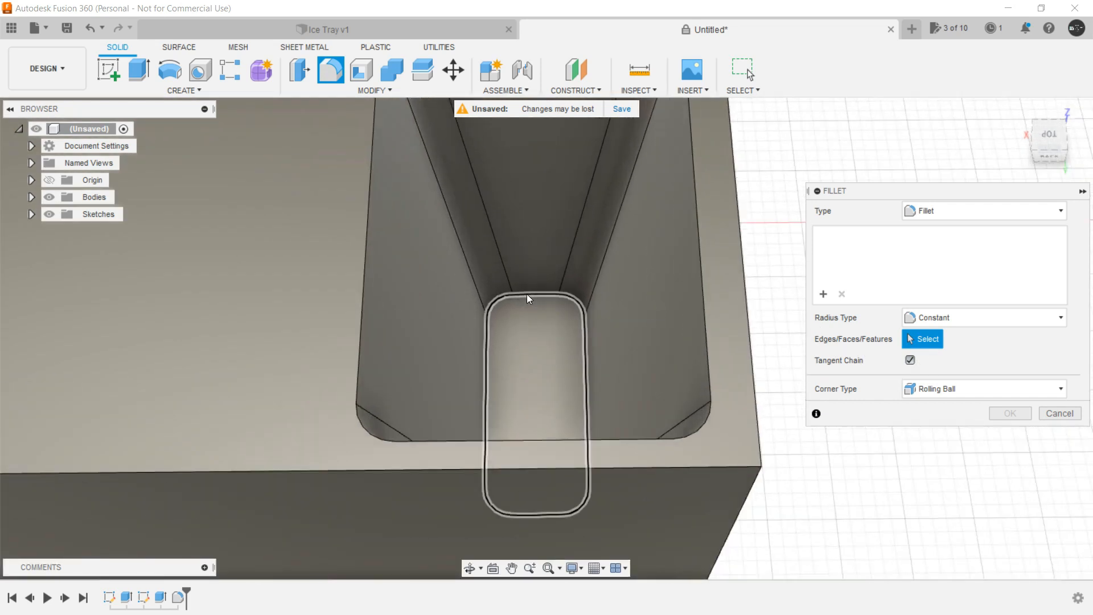
scroll(531, 293, "down", 2)
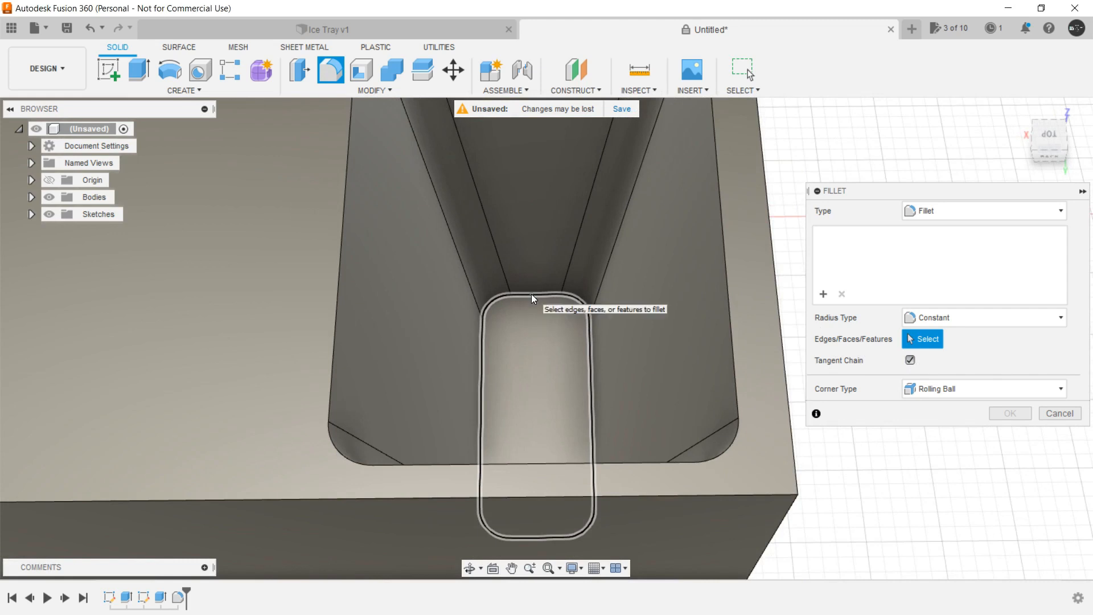
left_click(532, 294)
left_click_drag(535, 303, 534, 313)
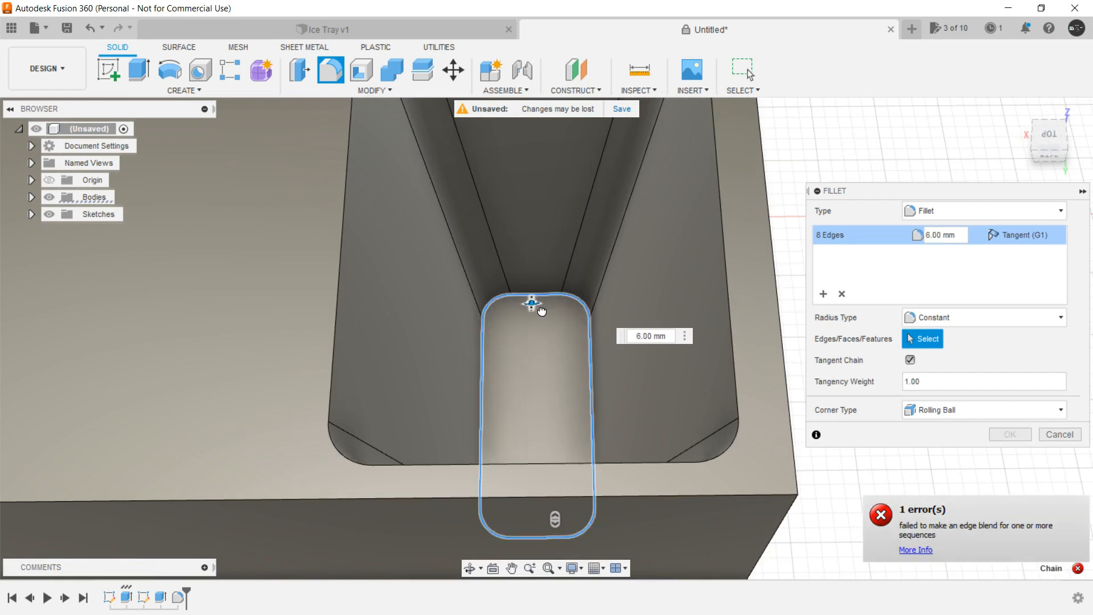
scroll(535, 312, "up", 3)
scroll(535, 312, "up", 2)
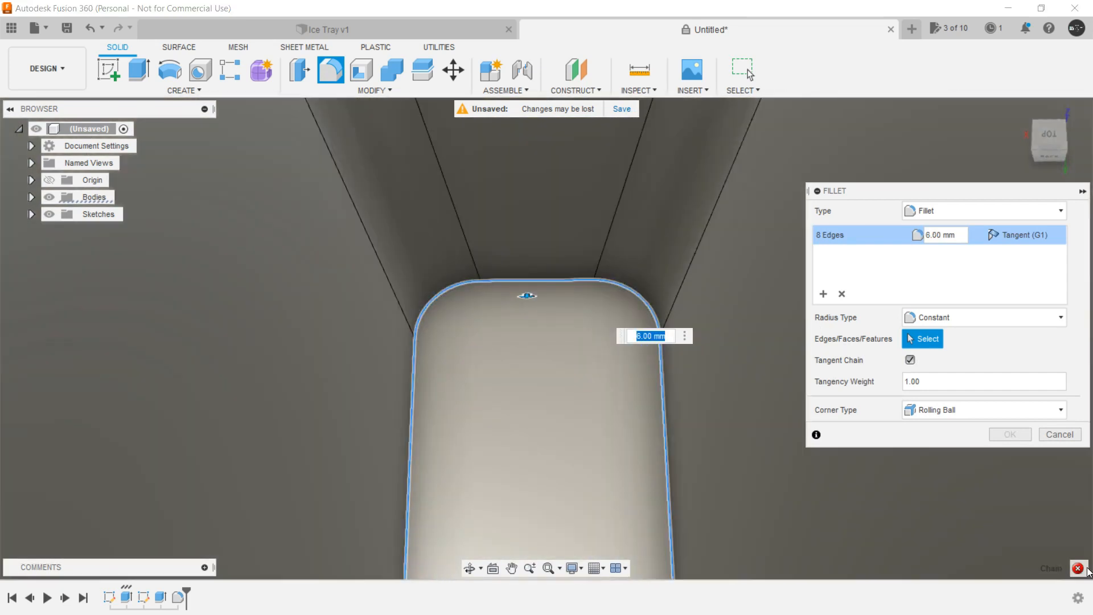
mouse_move(1078, 568)
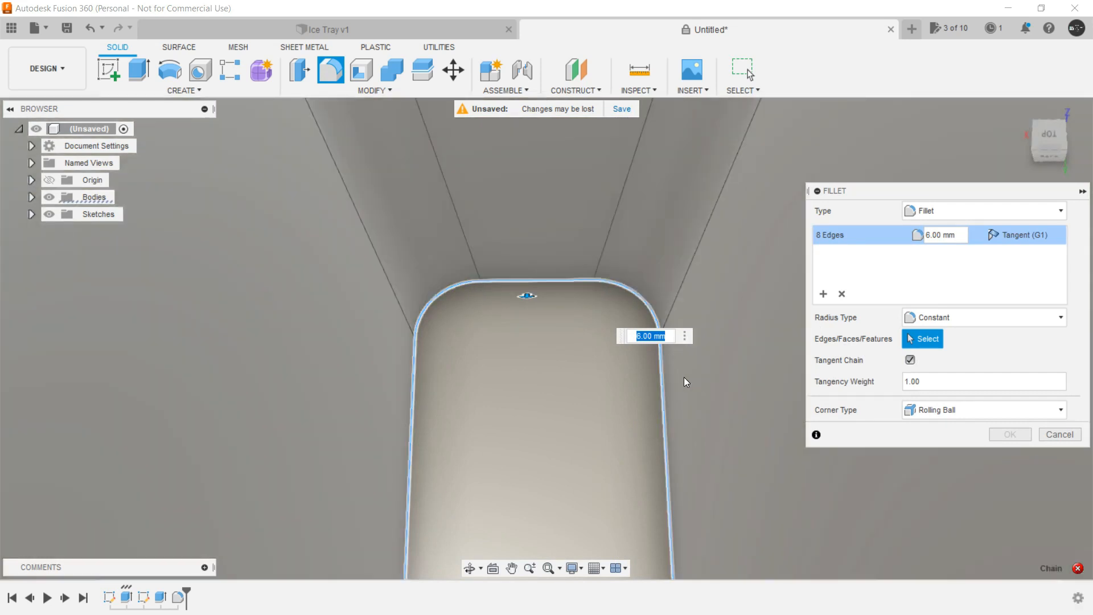
Reduce the radius of the fillet around the pocket's floor and apply it.
scroll(494, 310, "up", 1)
scroll(493, 311, "up", 1)
left_click_drag(535, 294, 557, 287)
left_click(1009, 434)
scroll(751, 441, "down", 5)
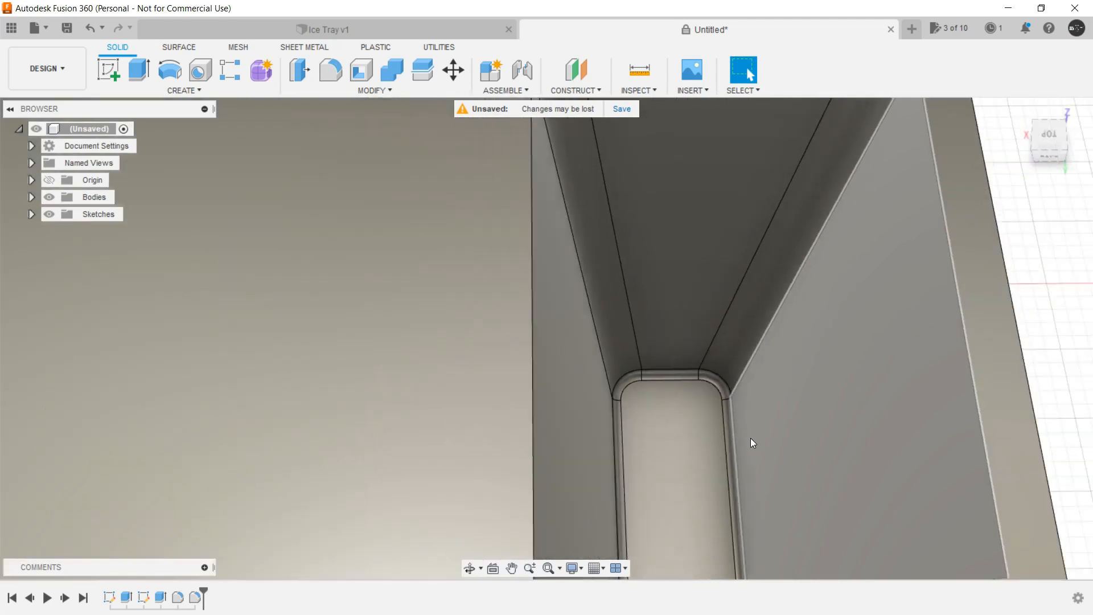
scroll(751, 443, "down", 6)
Start a rectangular pattern of type Features with the pocket's tapered cut and its two fillets as the objects.
middle_click_drag(890, 412, 744, 281, "shift")
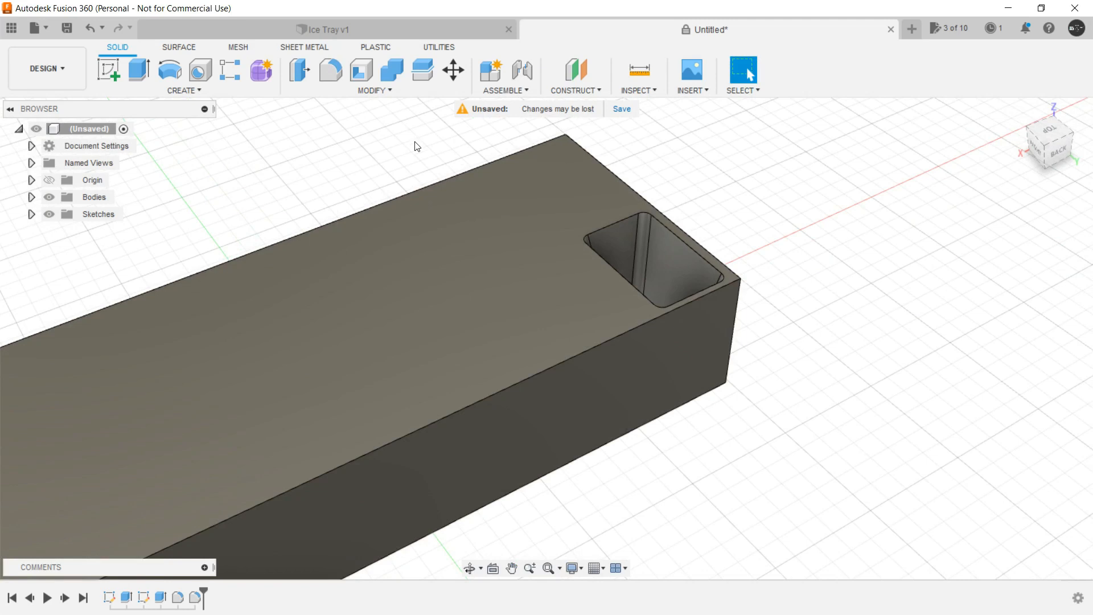
mouse_move(1026, 114)
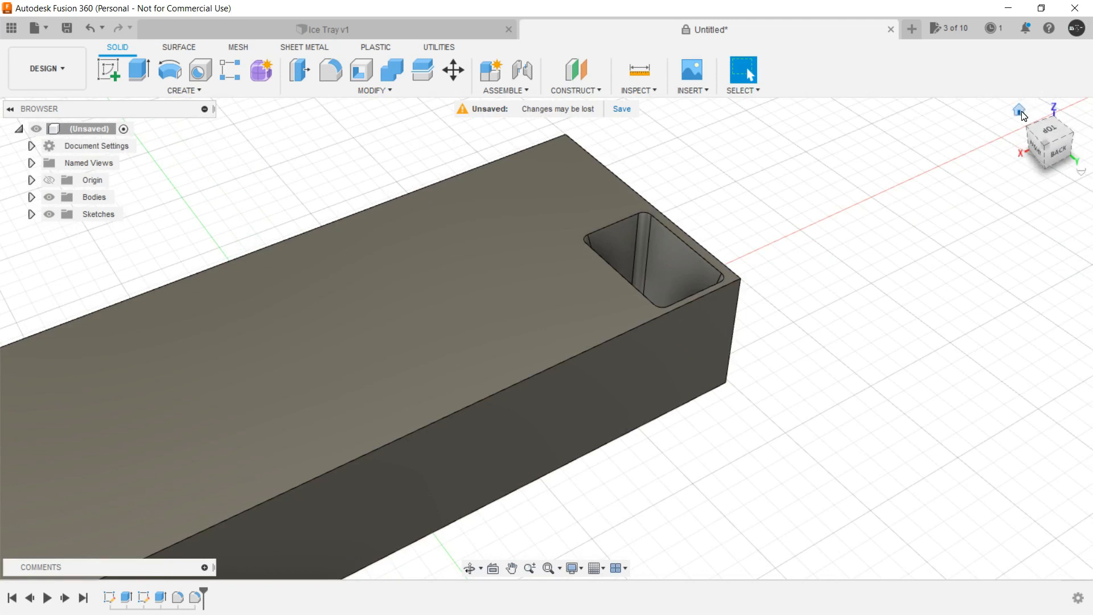
left_click(1020, 111)
middle_click_drag(662, 178, 612, 192)
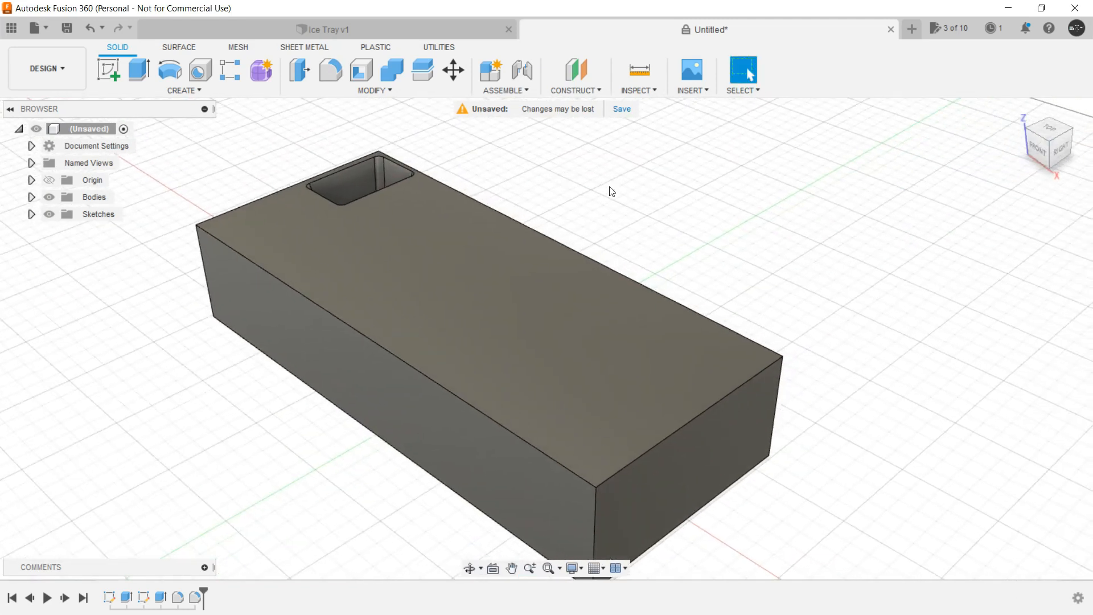
left_click(183, 93)
mouse_move(186, 413)
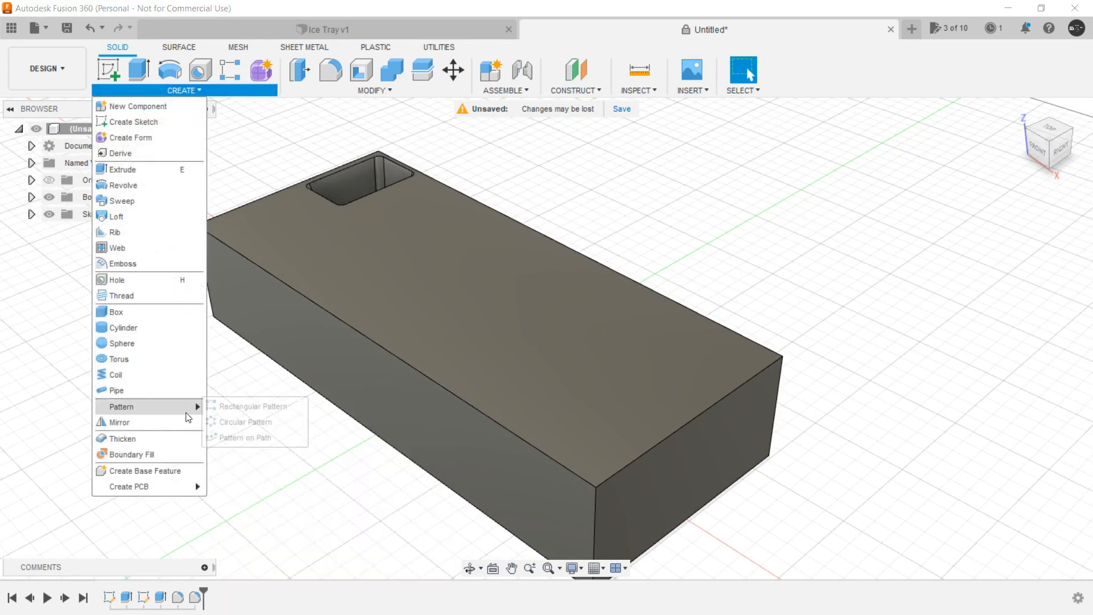
left_click(231, 410)
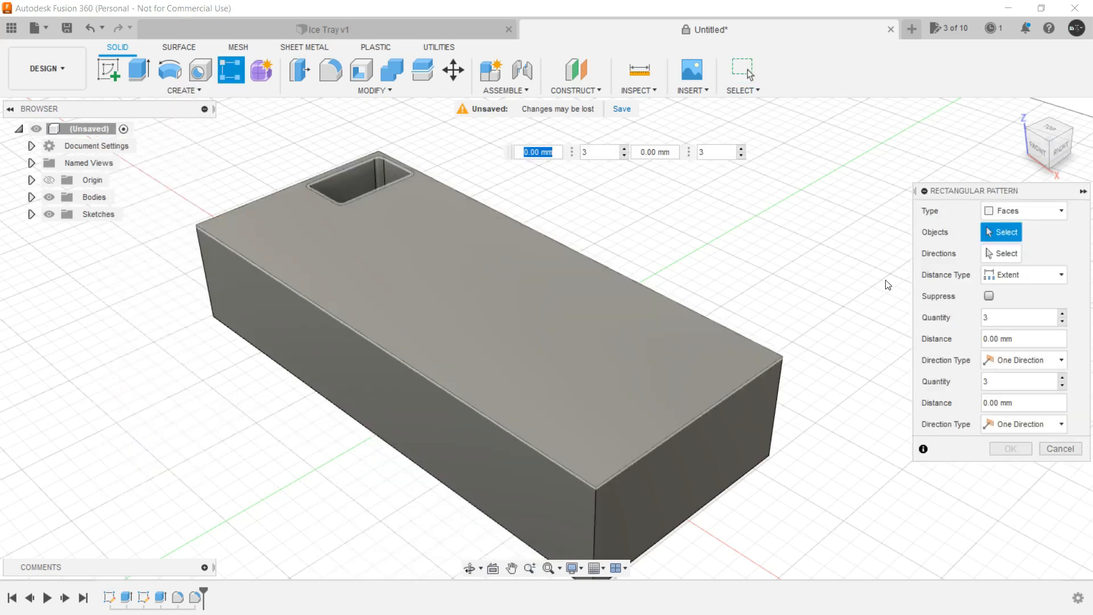
left_click(1019, 216)
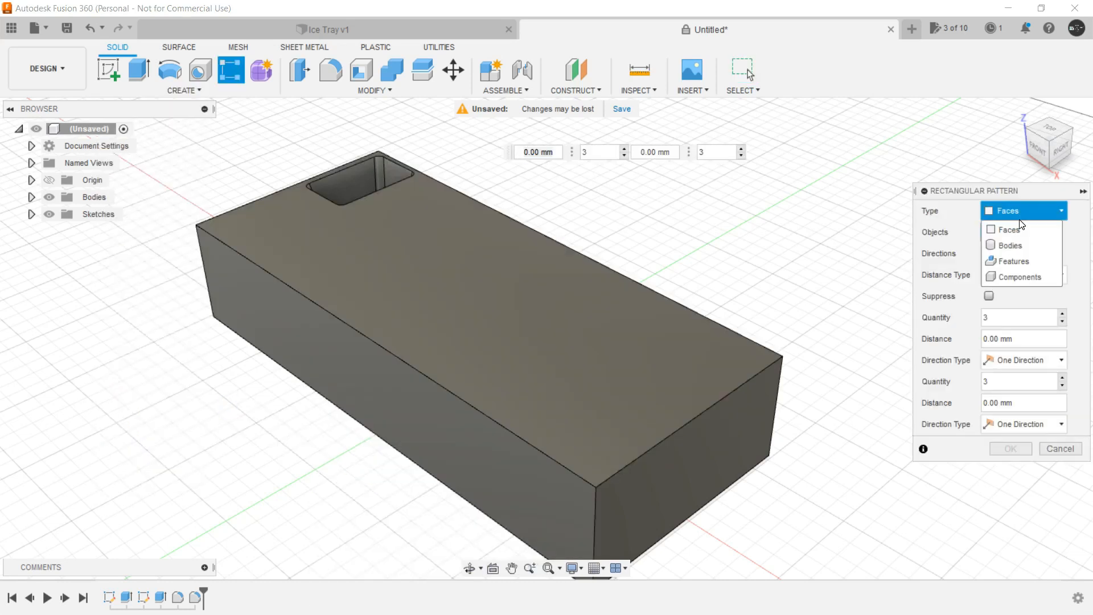
left_click(1016, 259)
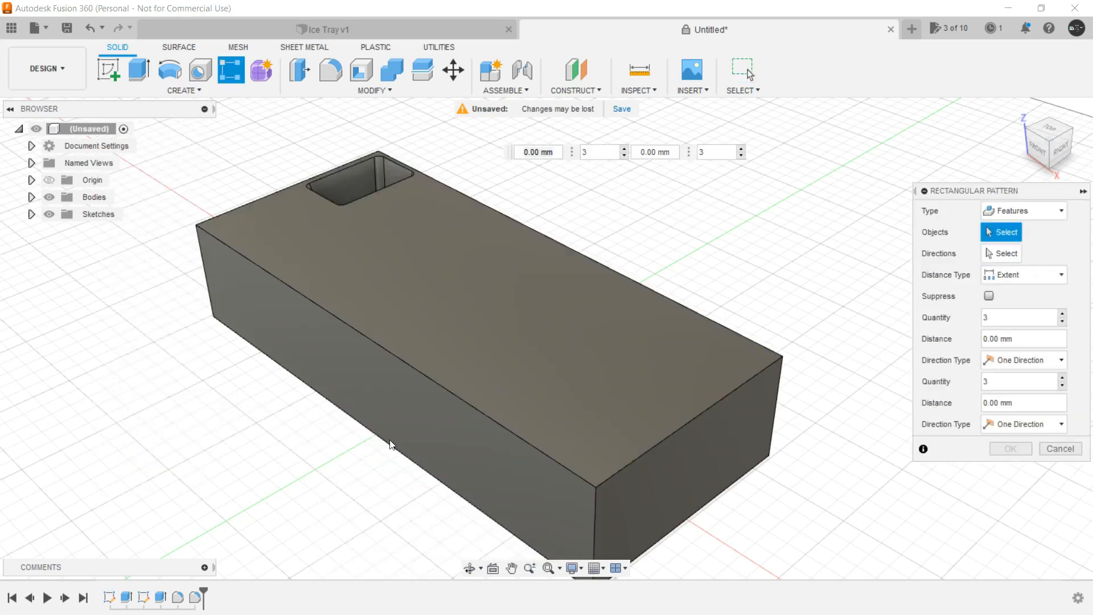
left_click(196, 597)
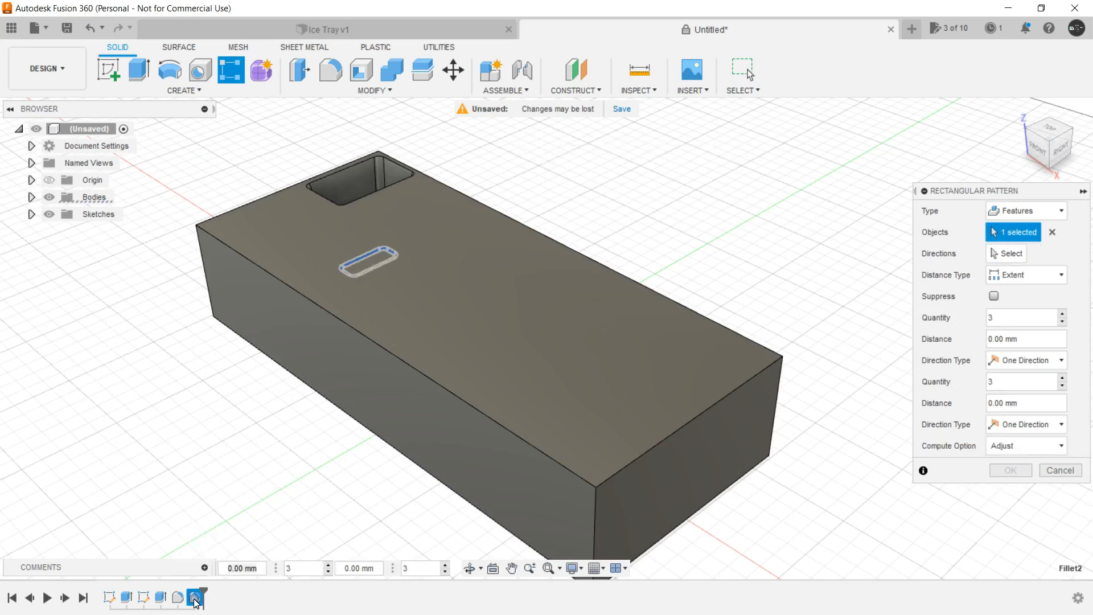
left_click(178, 597)
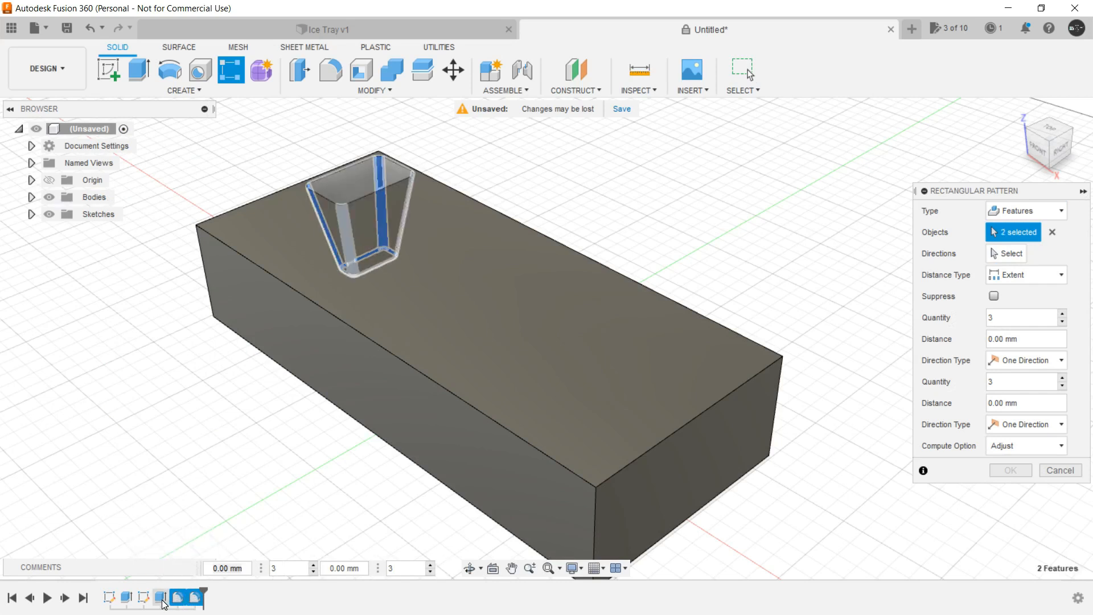
left_click(160, 597)
Pattern the pocket along the block's long edge with 6 instances over -120 mm, and across its width with 2 instances over -25 mm.
left_click(1010, 256)
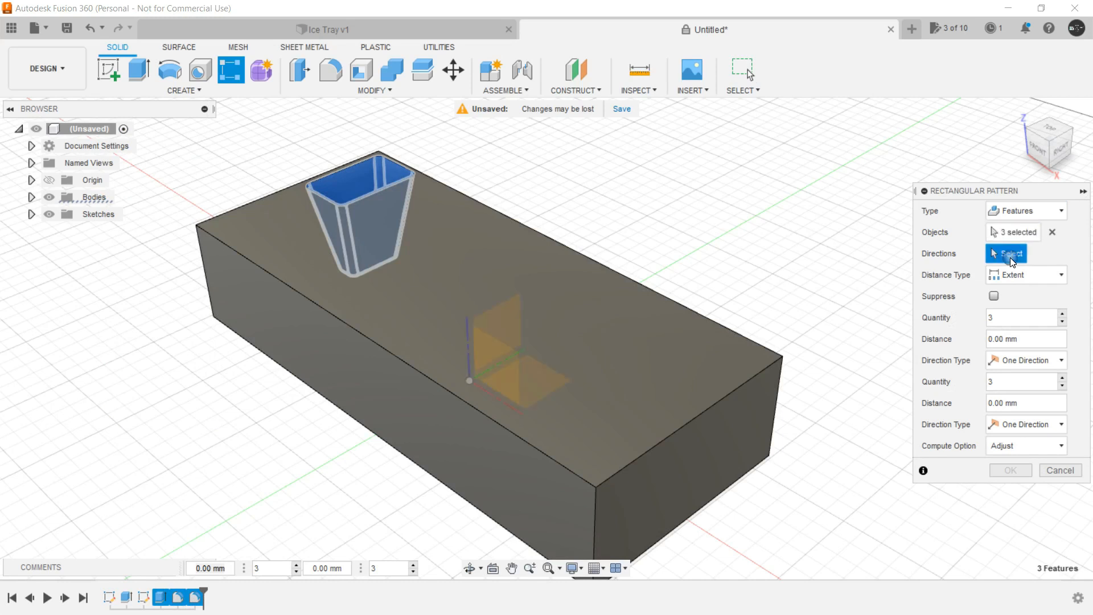
left_click(652, 295)
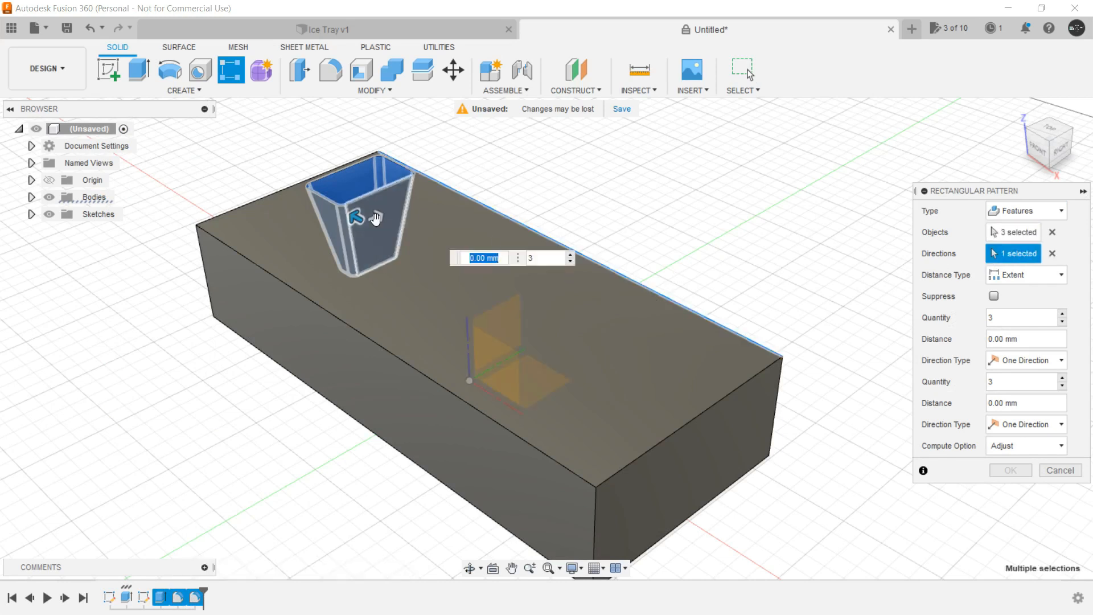
left_click_drag(362, 224, 480, 300)
key("Tab")
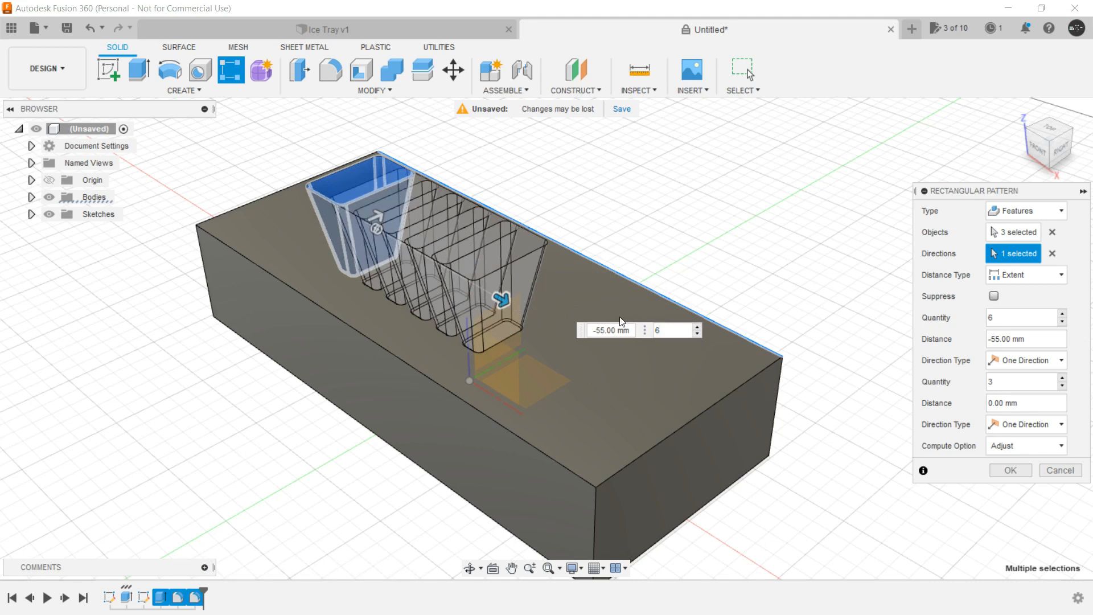
left_click_drag(511, 308, 702, 419)
left_click_drag(382, 230, 284, 257)
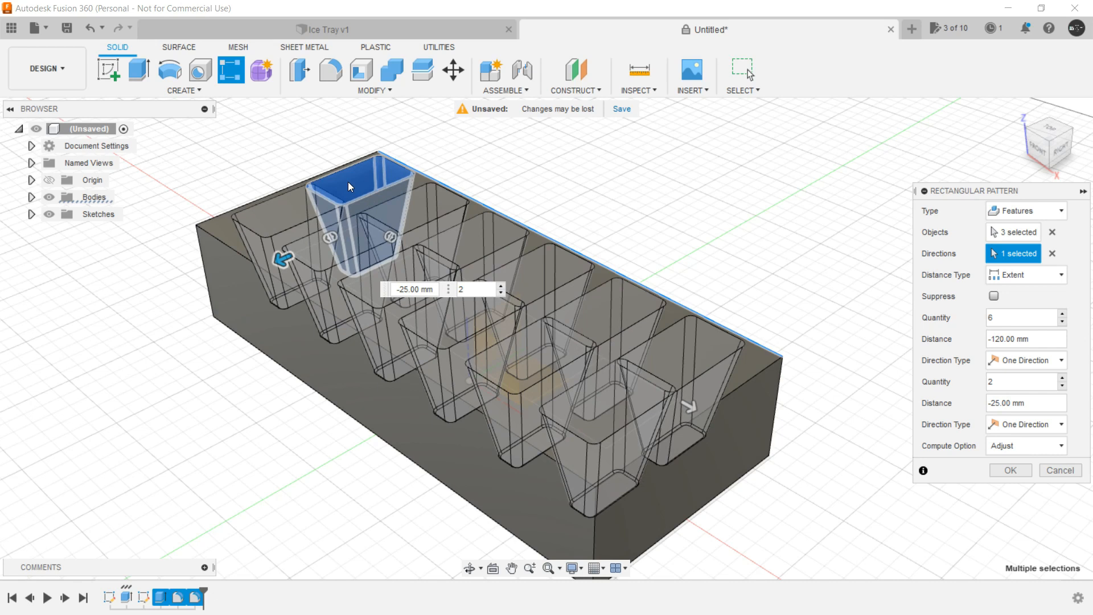
Set the pattern distances to -31 mm across the width and -125 mm along the length, and apply the pattern.
left_click(1053, 132)
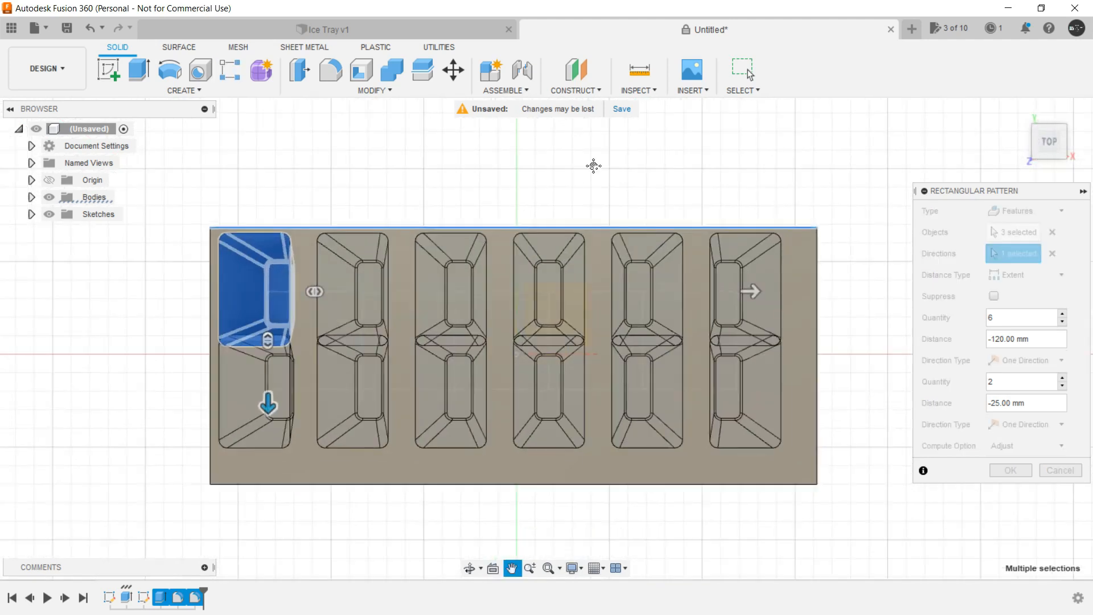
scroll(311, 369, "up", 3)
left_click_drag(307, 361, 319, 410)
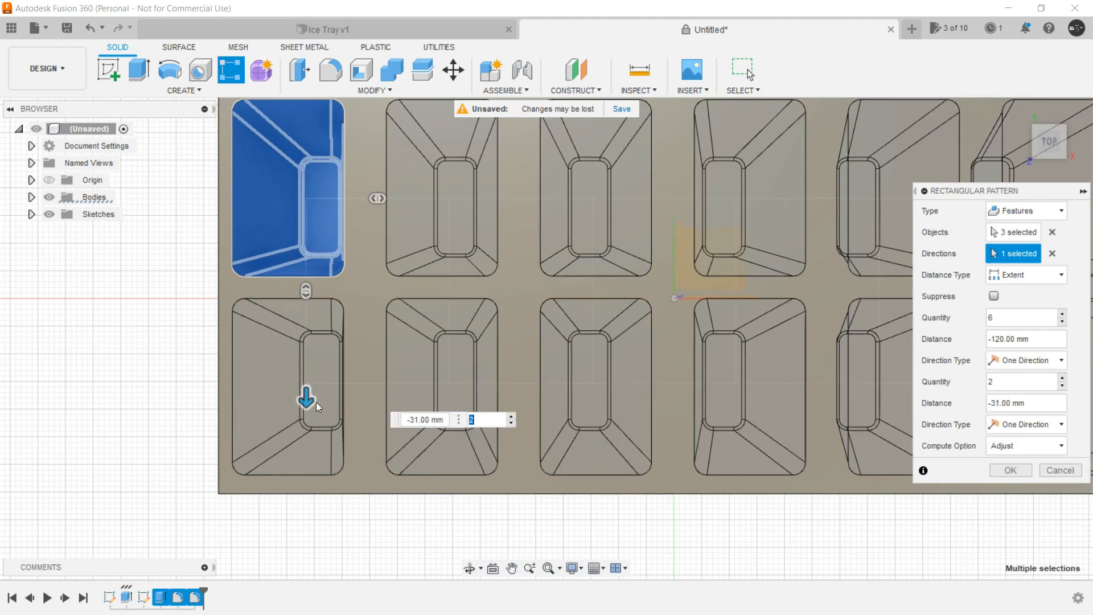
scroll(311, 400, "down", 5)
scroll(800, 312, "up", 3)
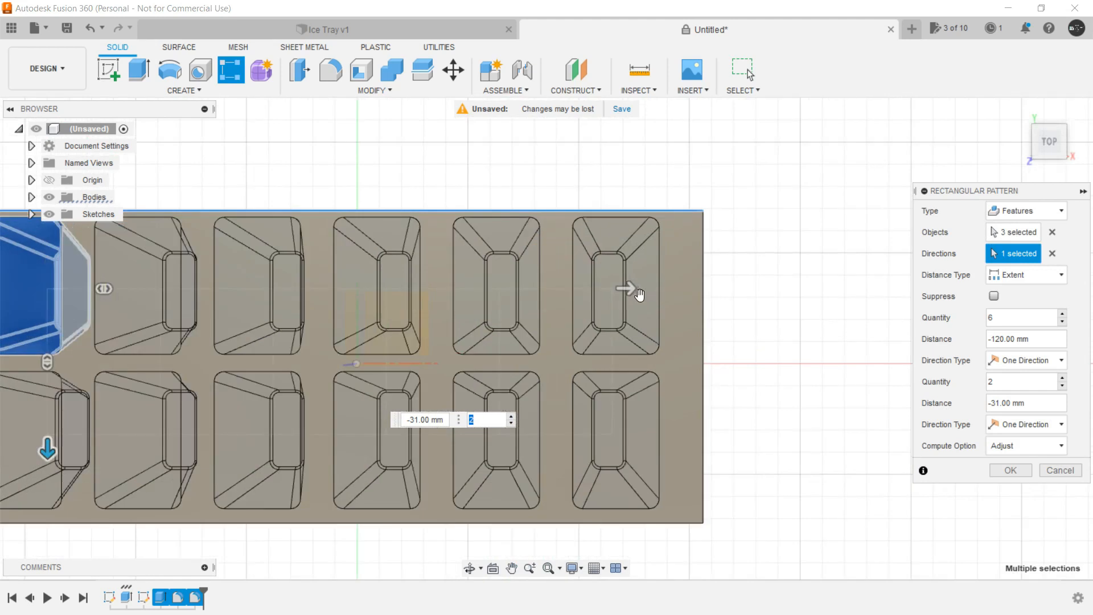
left_click_drag(639, 295, 665, 297)
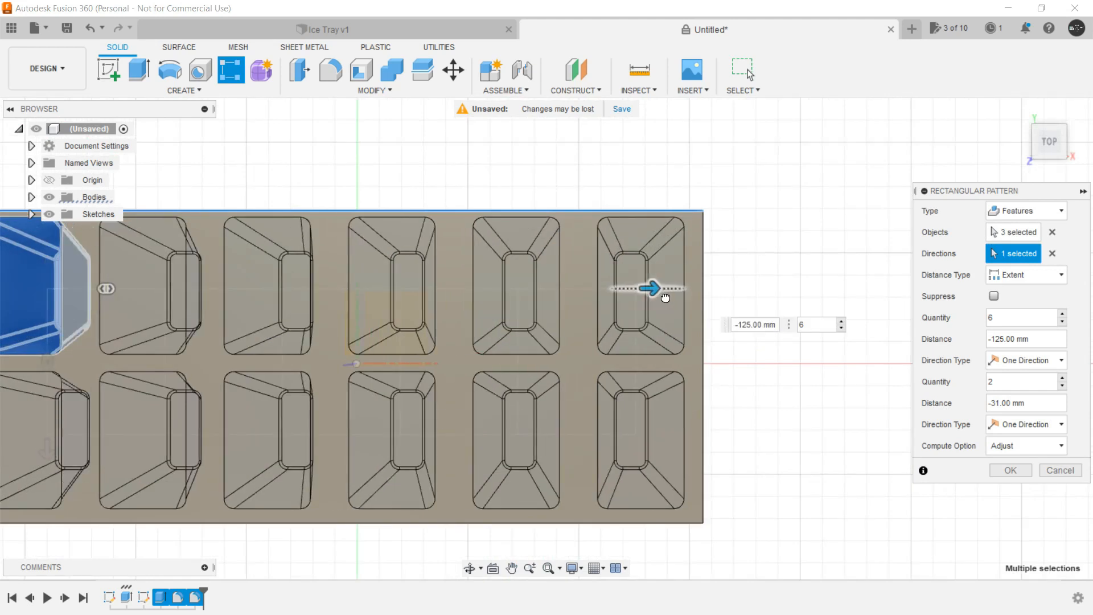
left_click(1015, 473)
Compare the patterned block with the hollow pockets of the finished Ice Tray v1 design and return to the untitled tray.
scroll(824, 408, "down", 3)
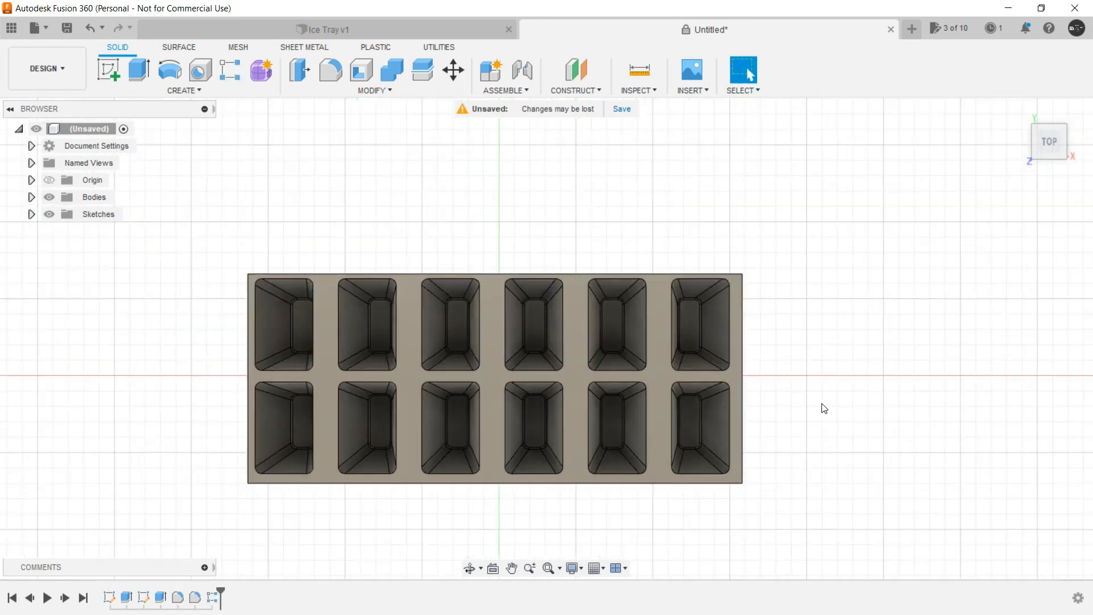
left_click(1019, 110)
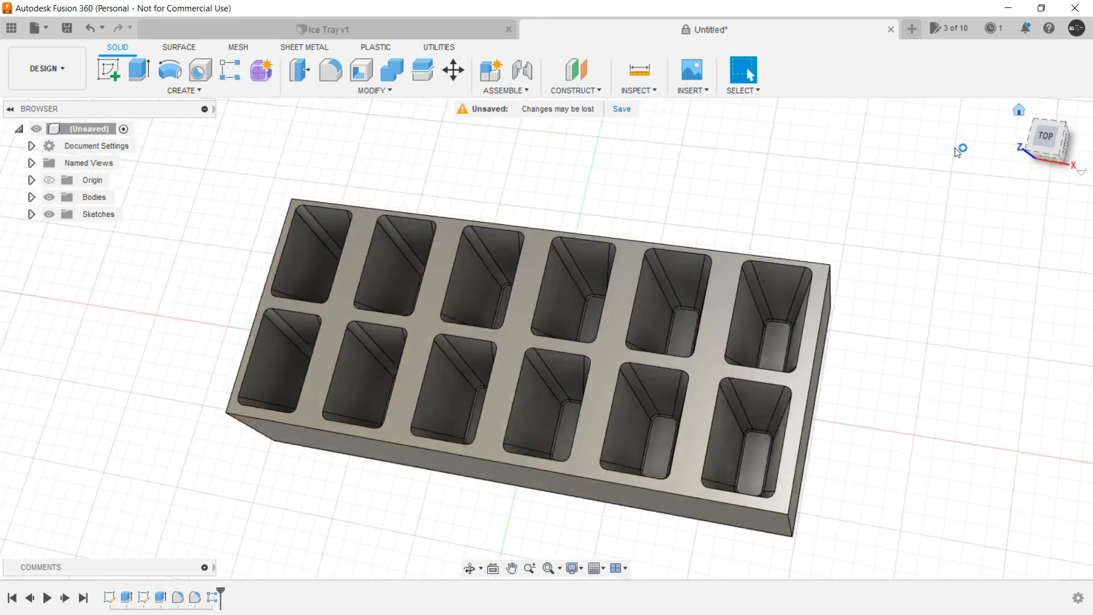
middle_click_drag(799, 248, 688, 234)
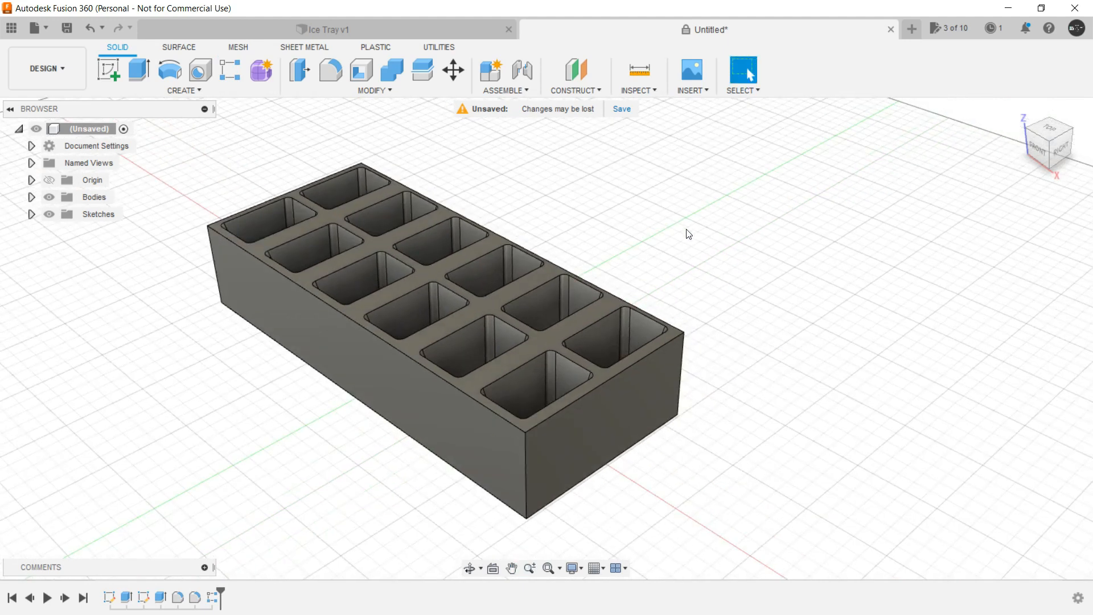
left_click(380, 25)
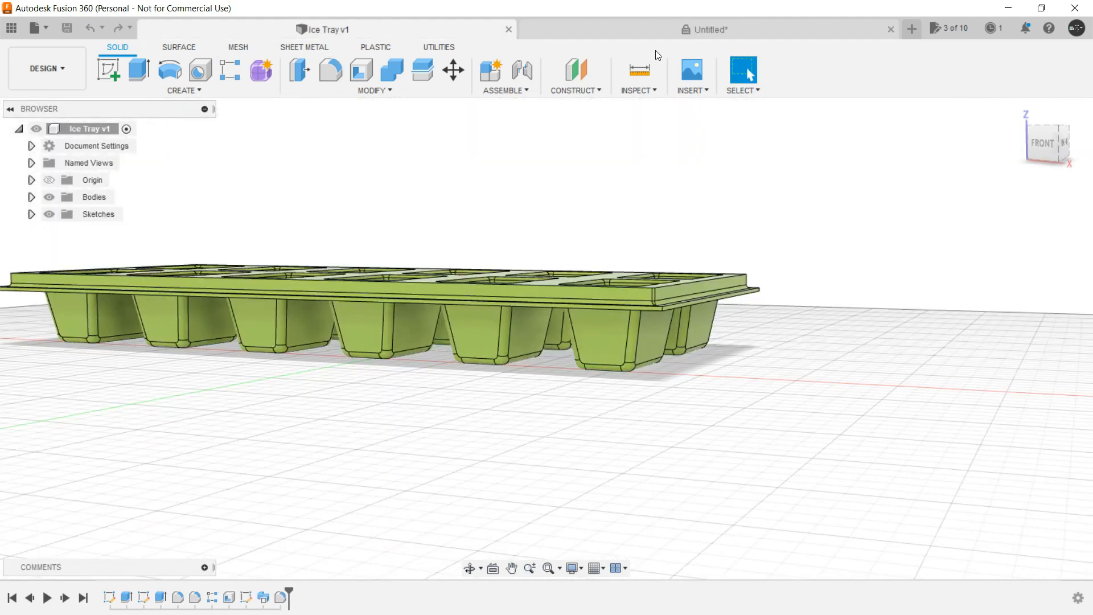
middle_click_drag(437, 381, 467, 398, "shift")
left_click(647, 25)
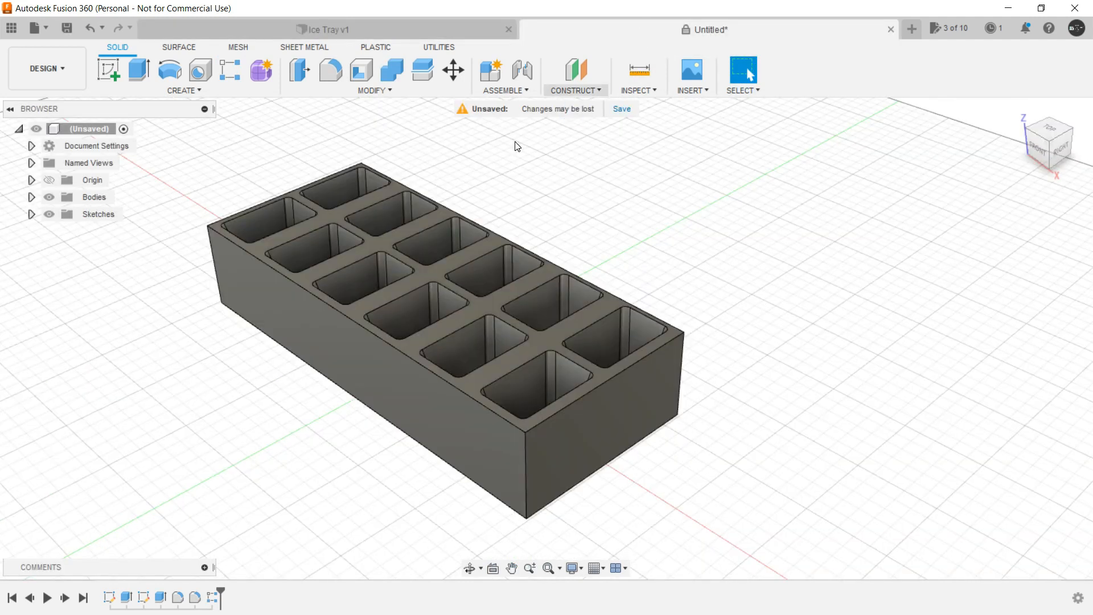
Shell the block to a 1 mm inside thickness, removing its four side faces and bottom face.
left_click(365, 79)
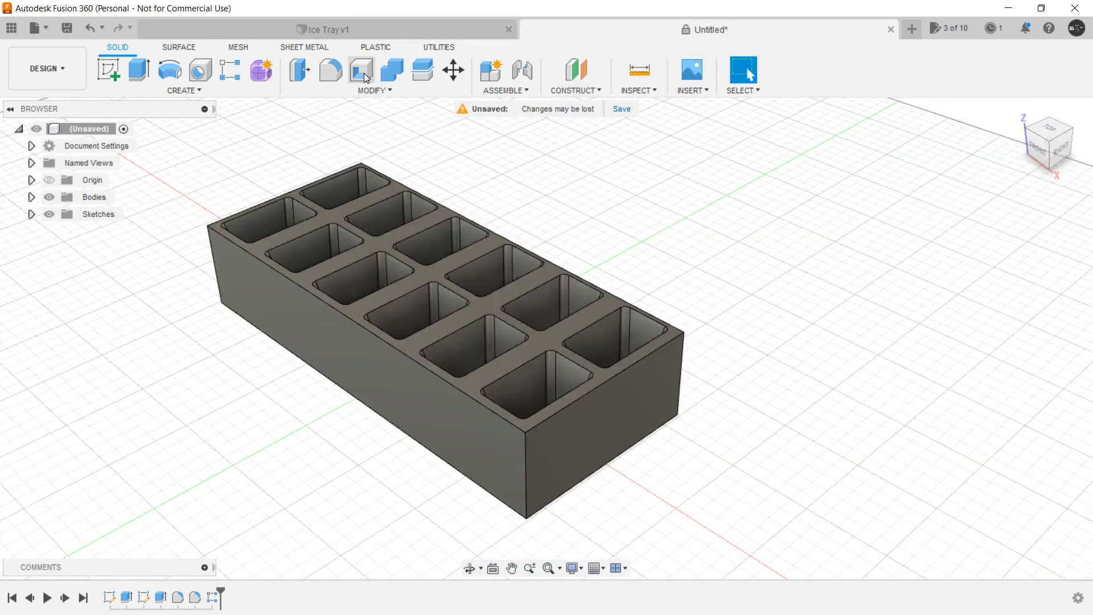
left_click(381, 378)
left_click(651, 437)
middle_click_drag(769, 398, 517, 354, "shift")
left_click(517, 354)
middle_click_drag(707, 391, 649, 383, "shift")
middle_click_drag(515, 459, 517, 392, "shift")
left_click(514, 366)
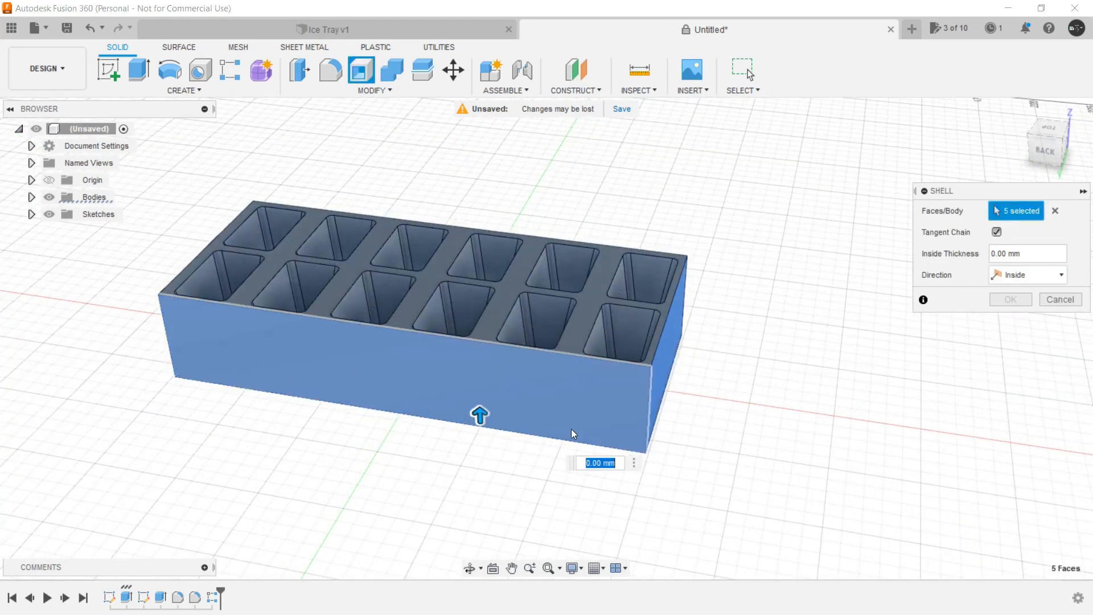
type("1")
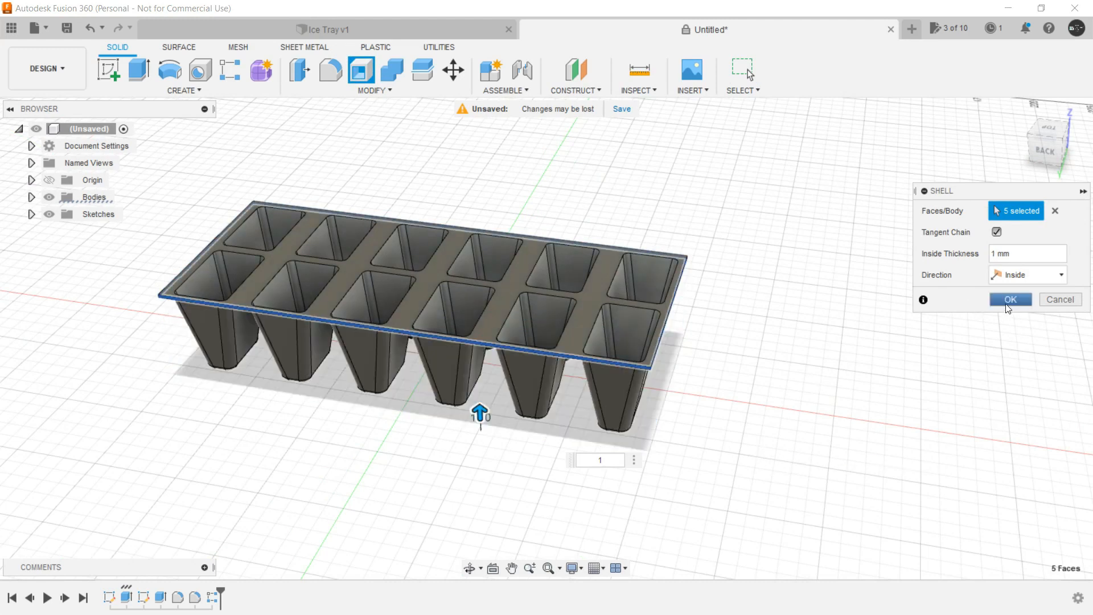
left_click(1008, 300)
Compare the shelled tray with the rim and pockets of the finished Ice Tray v1 design, and return to the untitled tray.
middle_click_drag(743, 394, 342, 401, "shift")
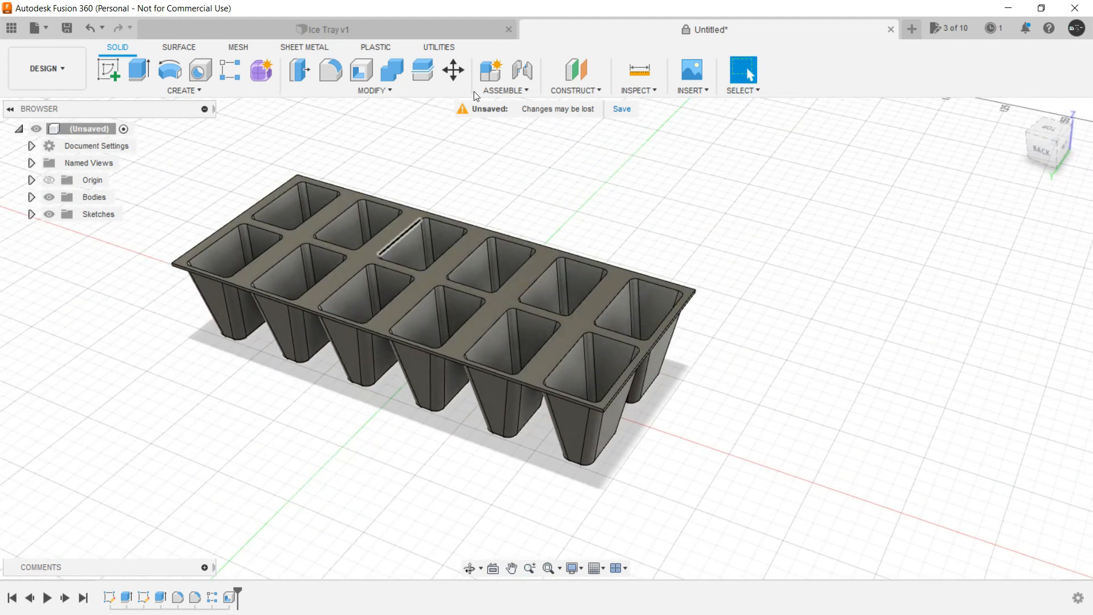
left_click(452, 32)
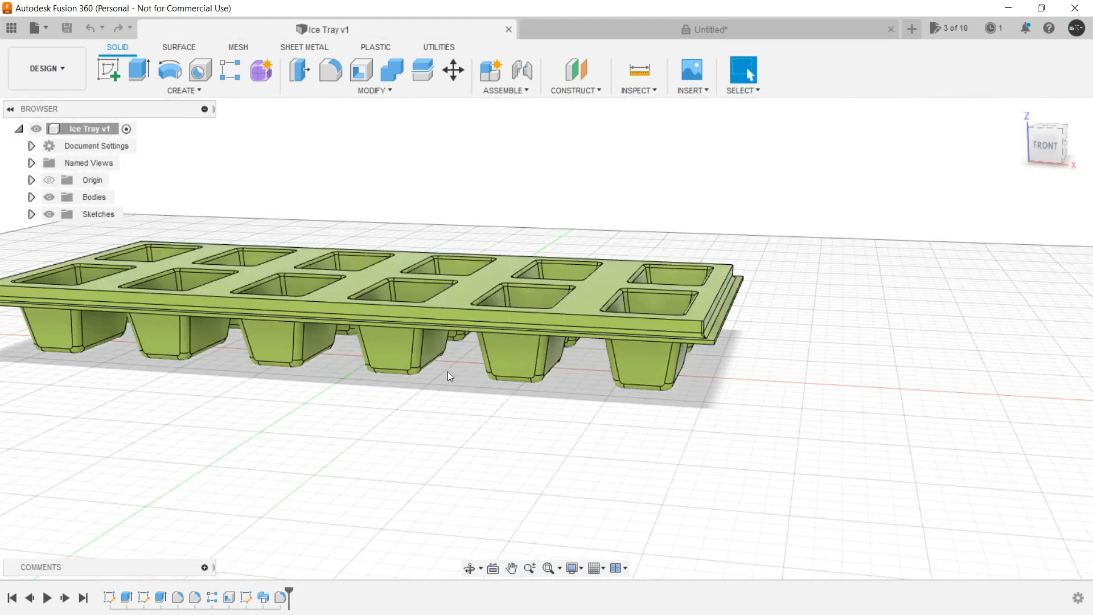
scroll(450, 376, "down", 3)
middle_click_drag(419, 372, 392, 455, "shift")
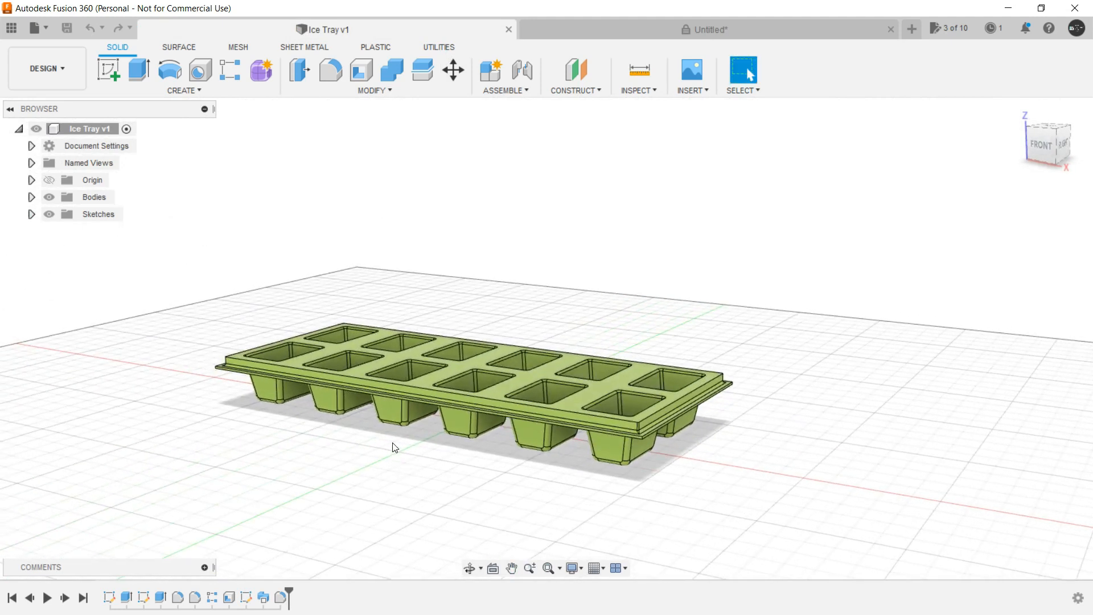
left_click(658, 29)
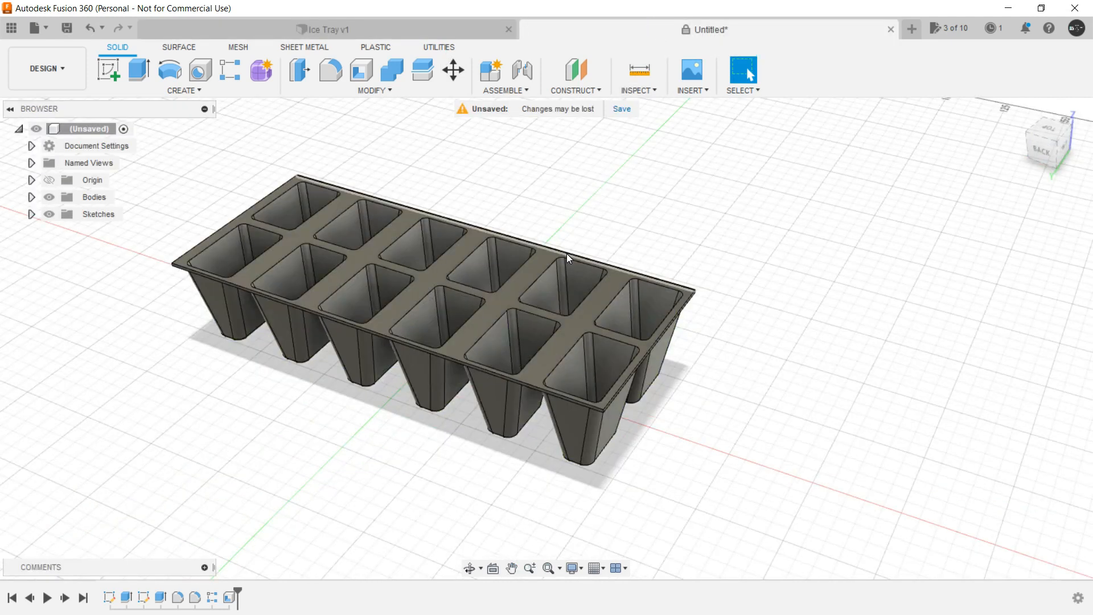
middle_click_drag(265, 469, 217, 432, "shift")
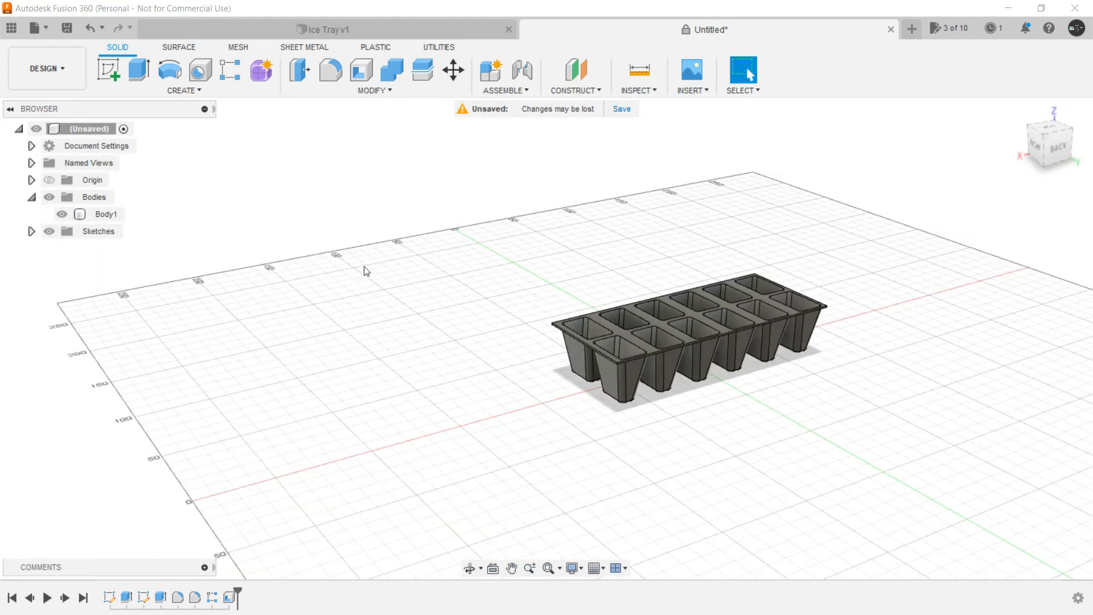
left_click(428, 30)
middle_click_drag(449, 322, 378, 381, "shift")
scroll(317, 429, "up", 10)
scroll(336, 399, "down", 10)
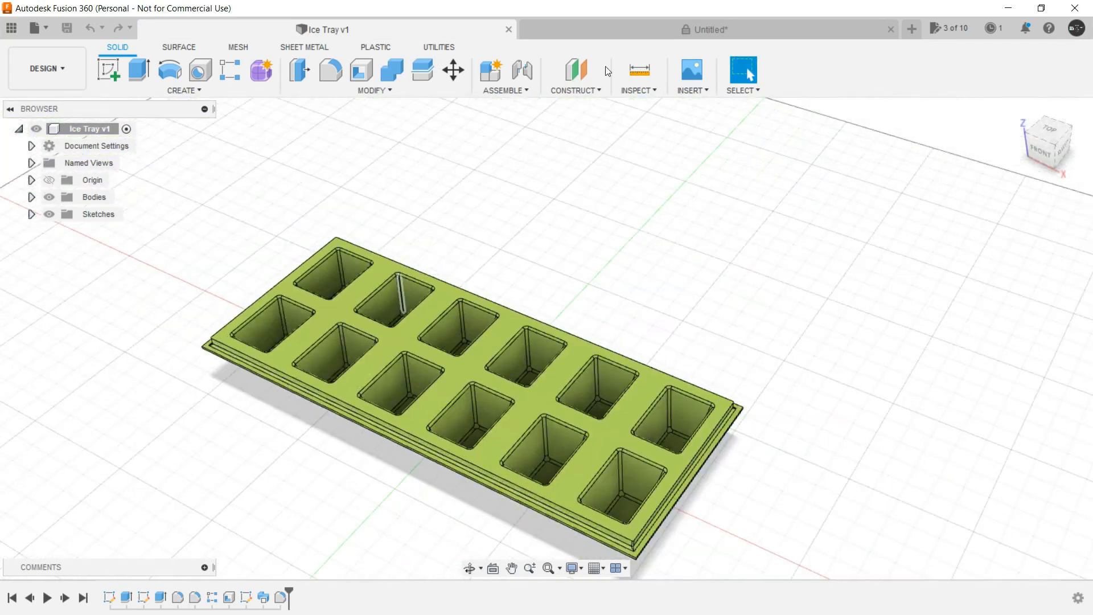
left_click(625, 31)
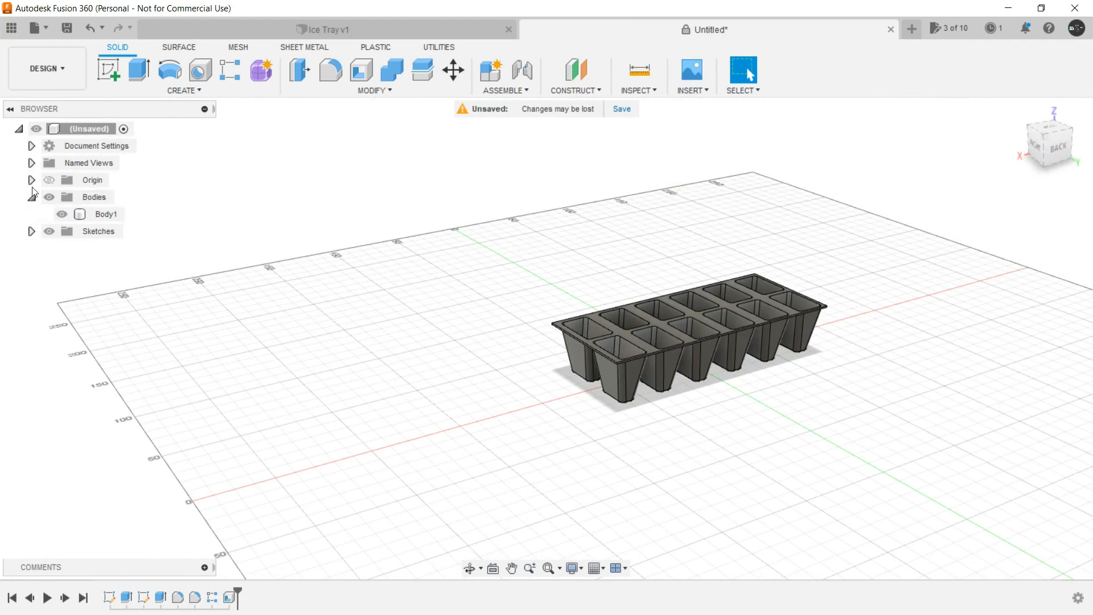
Show the origin planes and axes, and hide all the sketches.
left_click(49, 183)
left_click(50, 181)
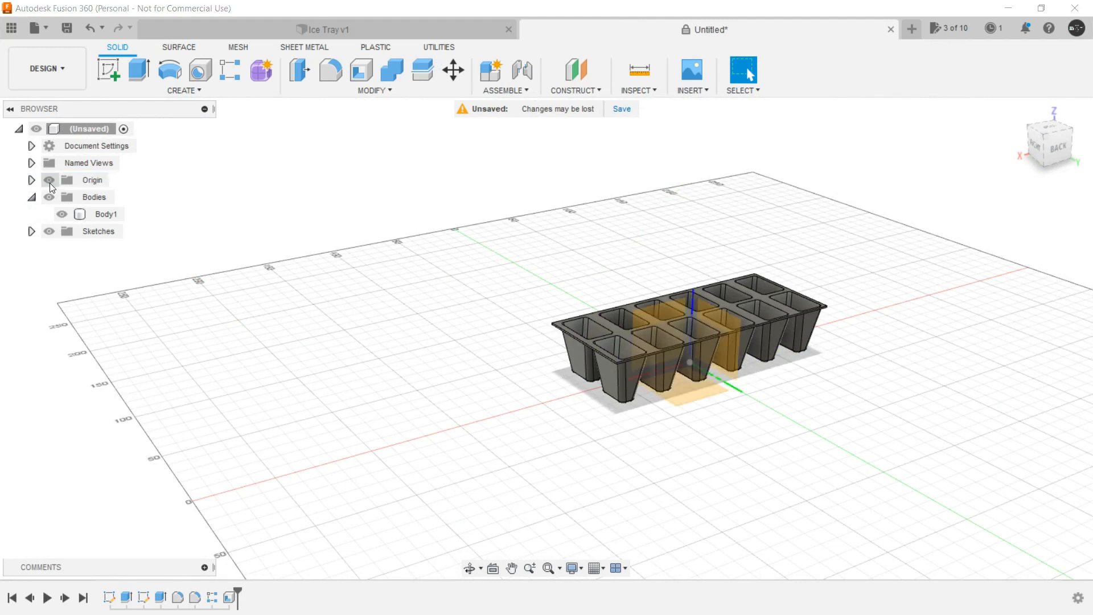
left_click(49, 197)
left_click(49, 197)
left_click(32, 231)
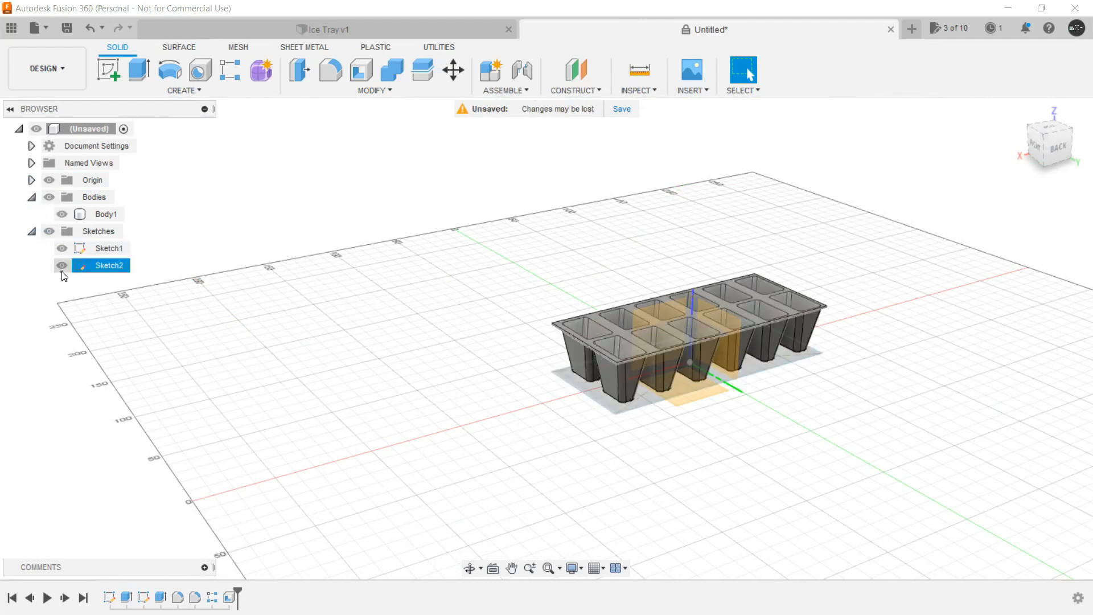
left_click(49, 232)
left_click(32, 232)
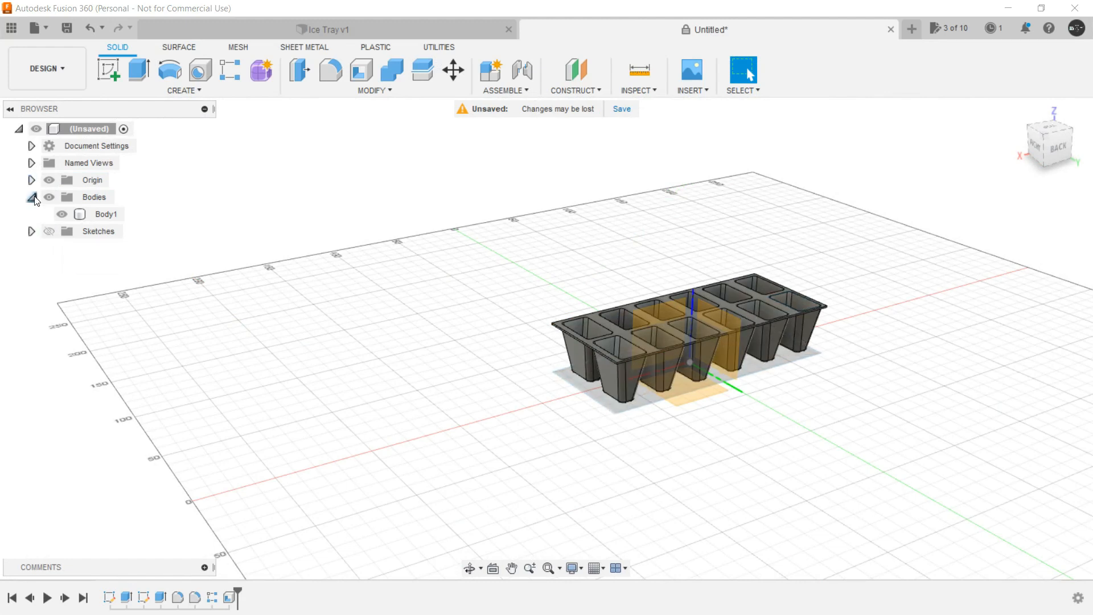
Turn on the visibility of the Sketches folder and check the two sketches it contains.
left_click(49, 232)
left_click(31, 232)
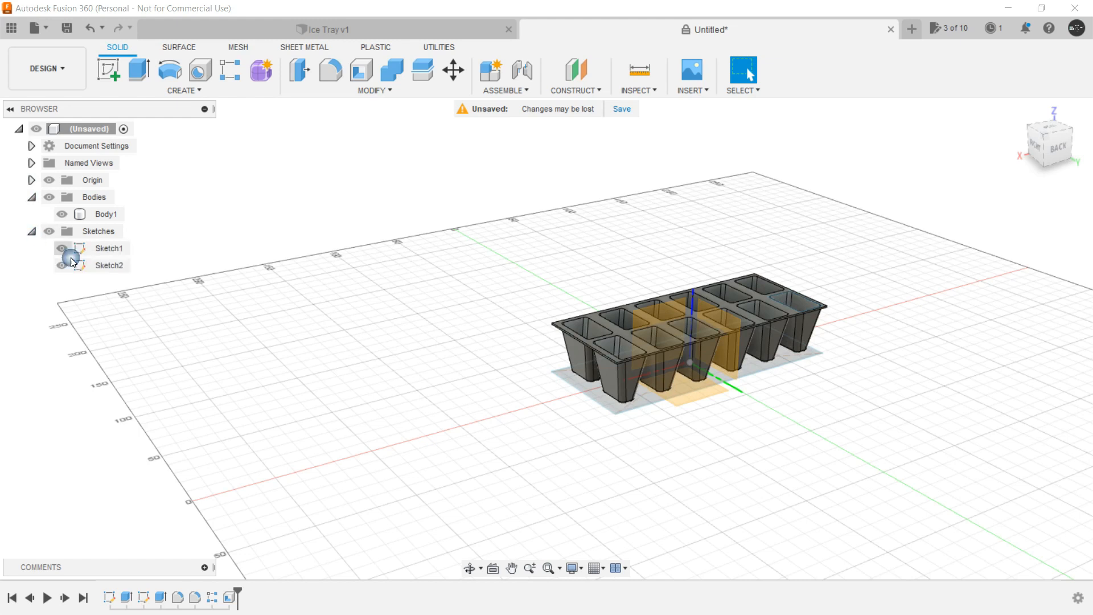
left_click(32, 231)
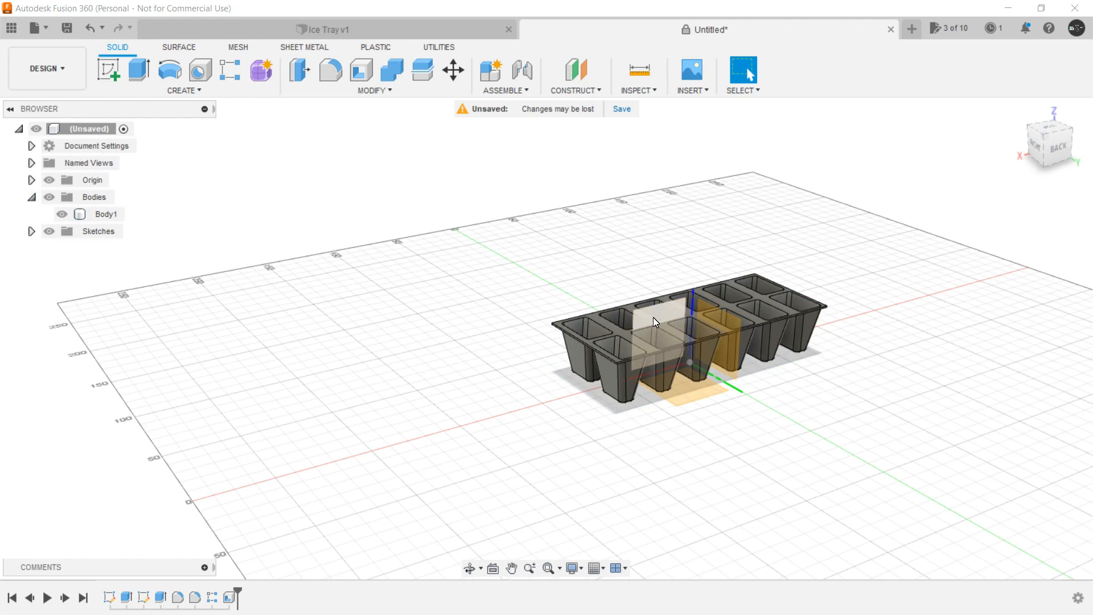
Start a new sketch on the origin XZ plane, which runs vertically along the tray's length.
scroll(653, 316, "down", 5)
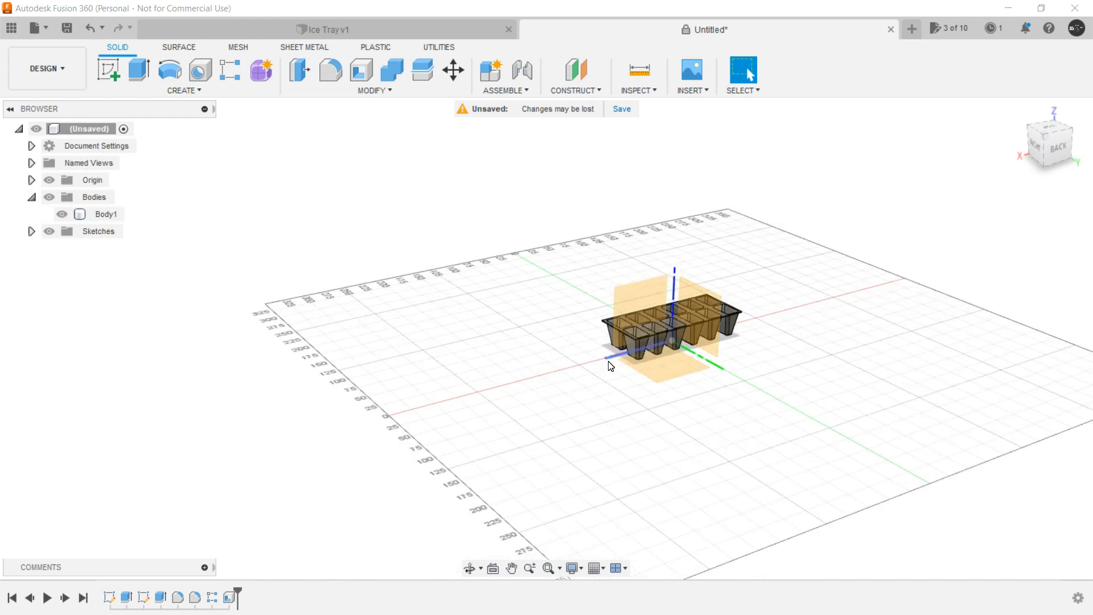
scroll(608, 362, "down", 2)
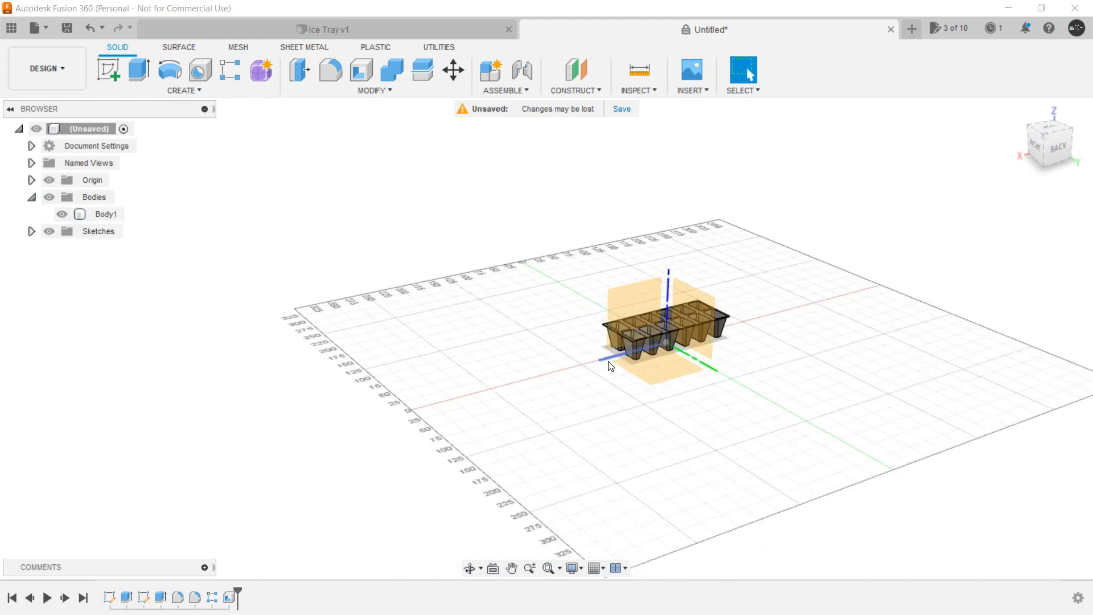
scroll(605, 359, "up", 4)
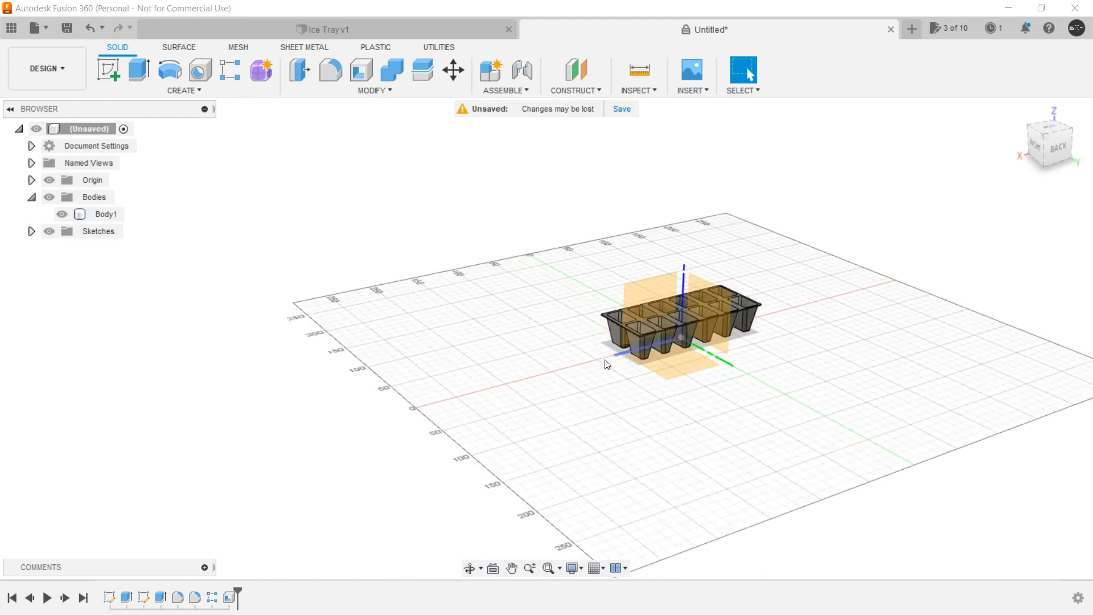
left_click(657, 292)
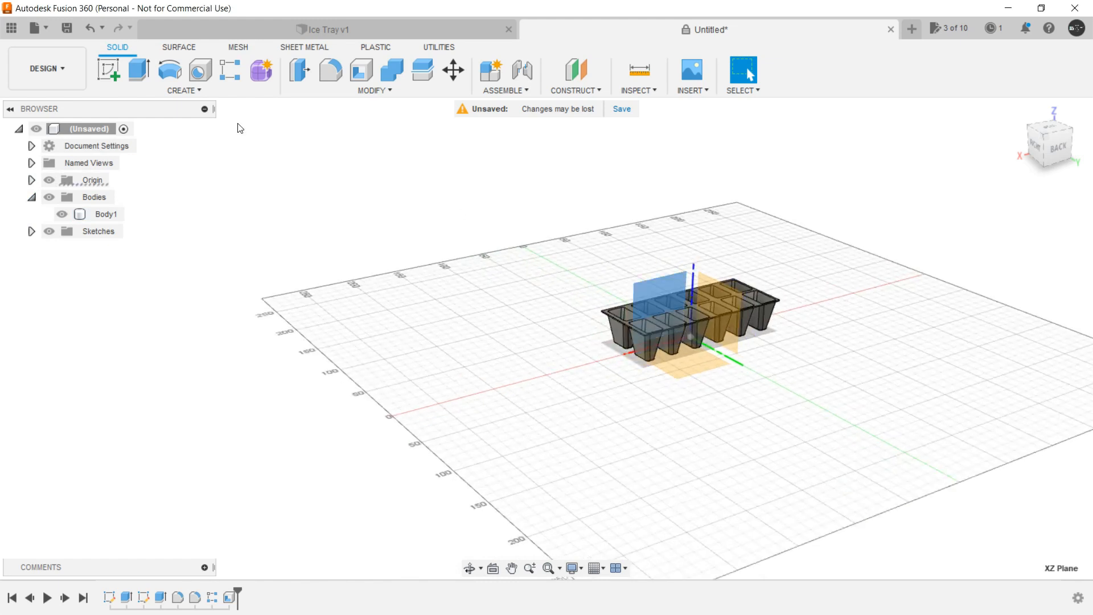
left_click(111, 72)
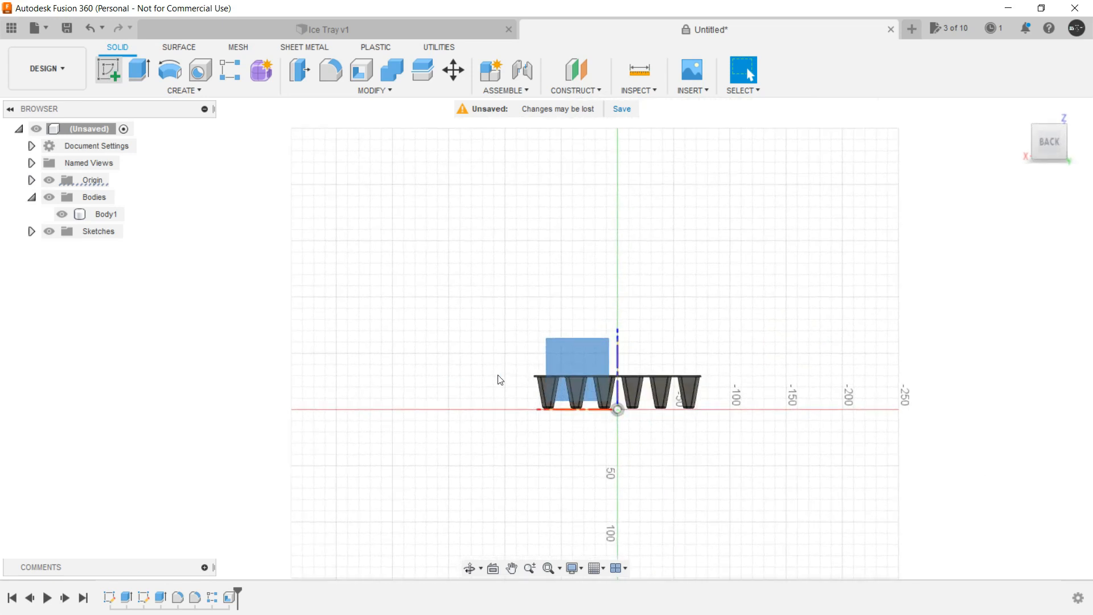
scroll(555, 381, "up", 4)
scroll(564, 376, "up", 5)
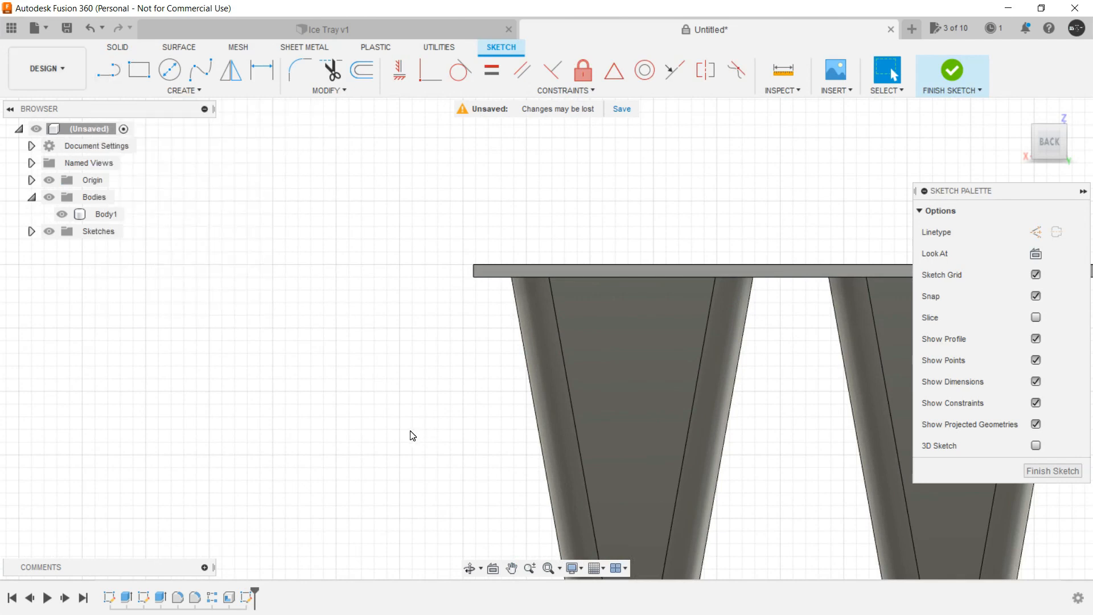
key("l")
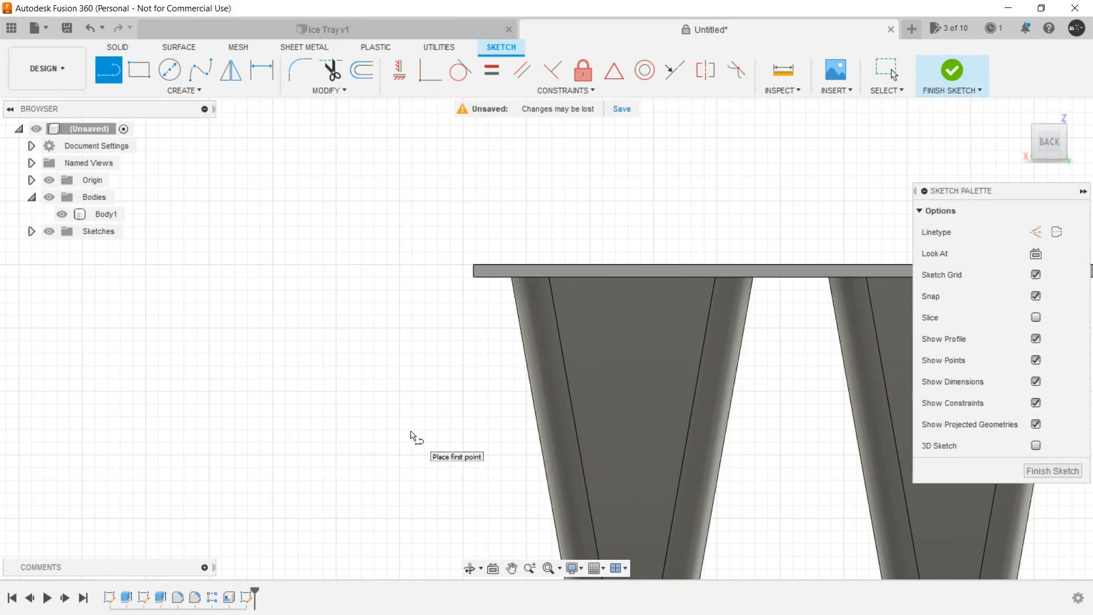
scroll(452, 271, "up", 2)
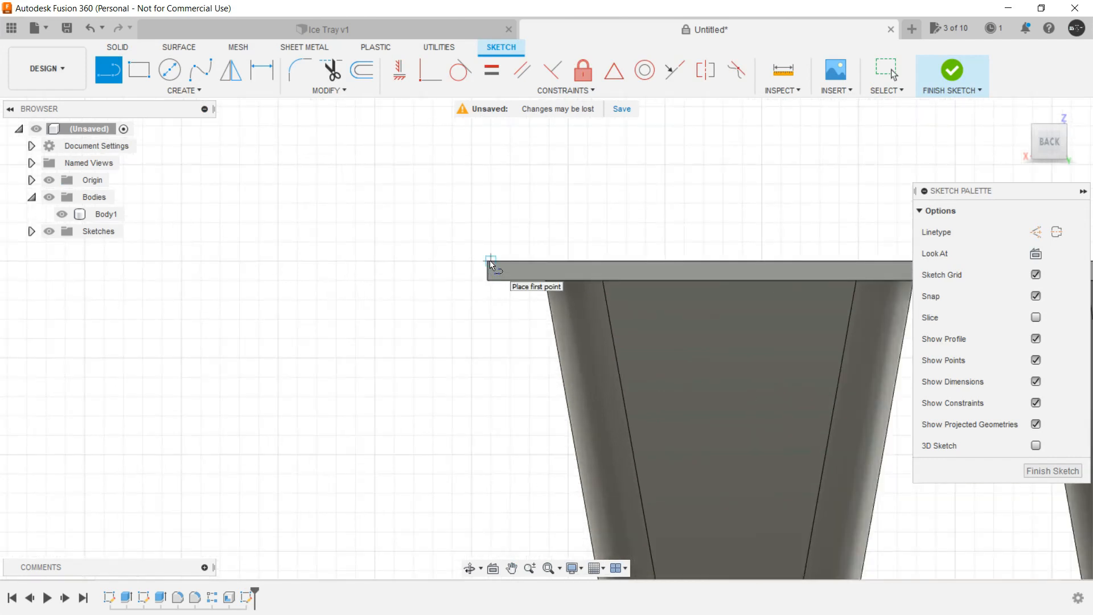
scroll(490, 267, "up", 3)
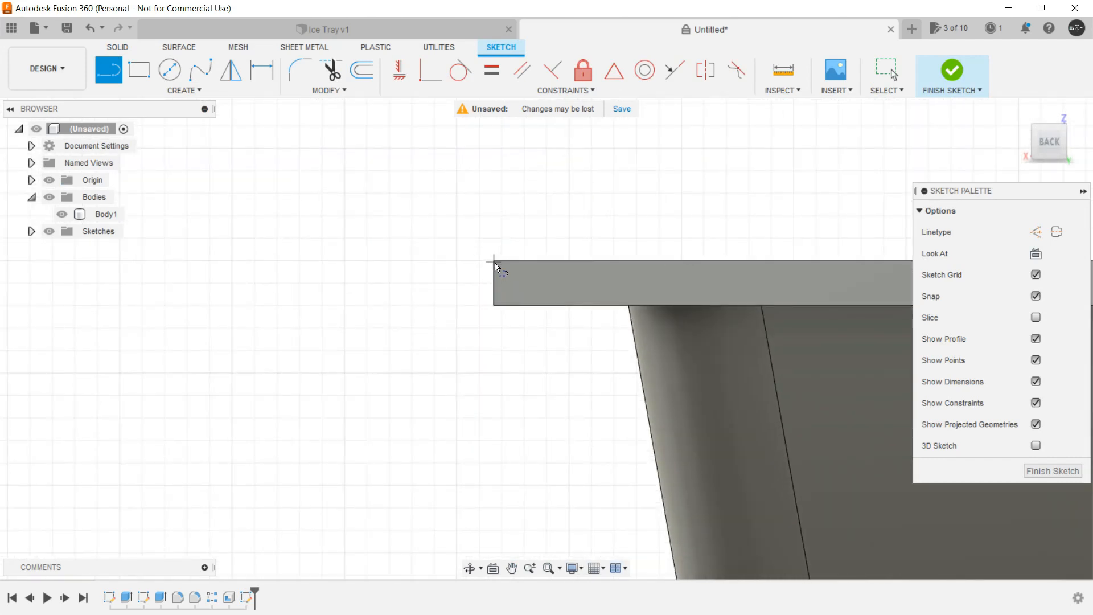
scroll(495, 263, "up", 2)
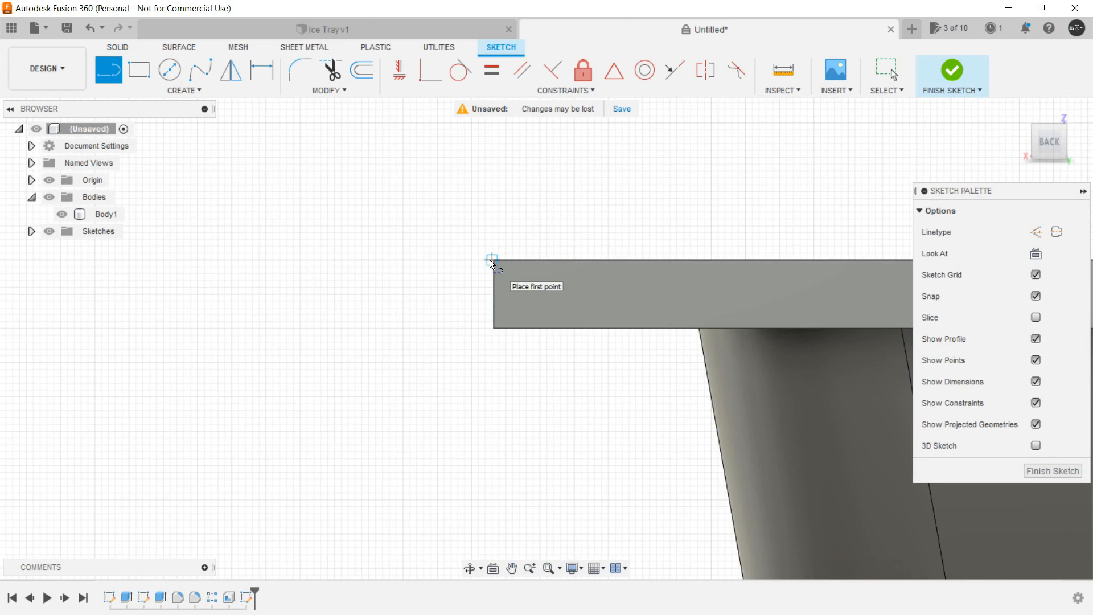
scroll(493, 264, "up", 3)
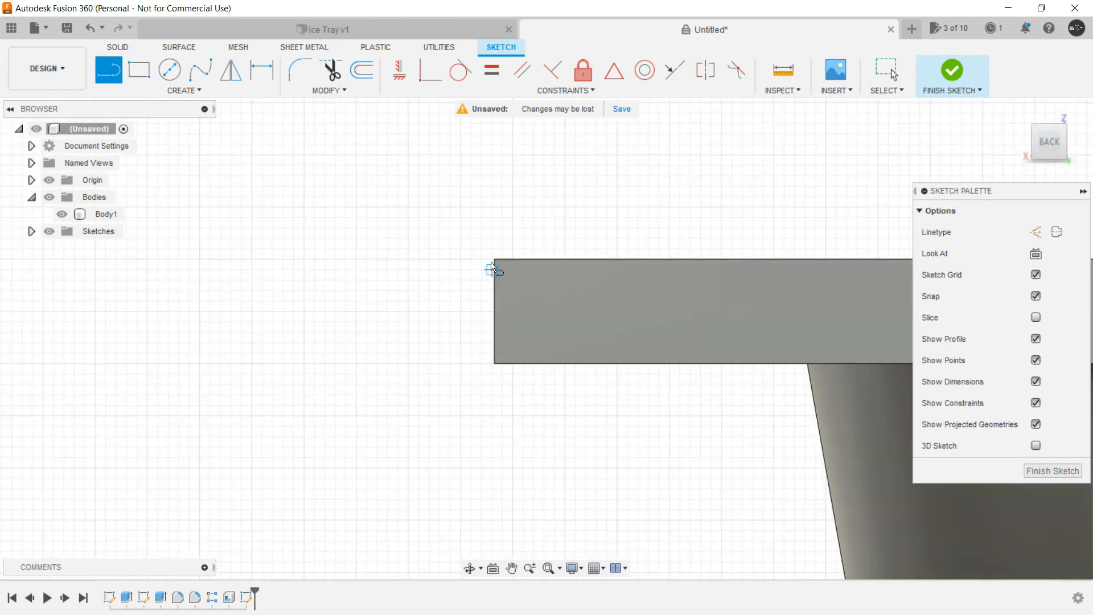
scroll(494, 263, "up", 2)
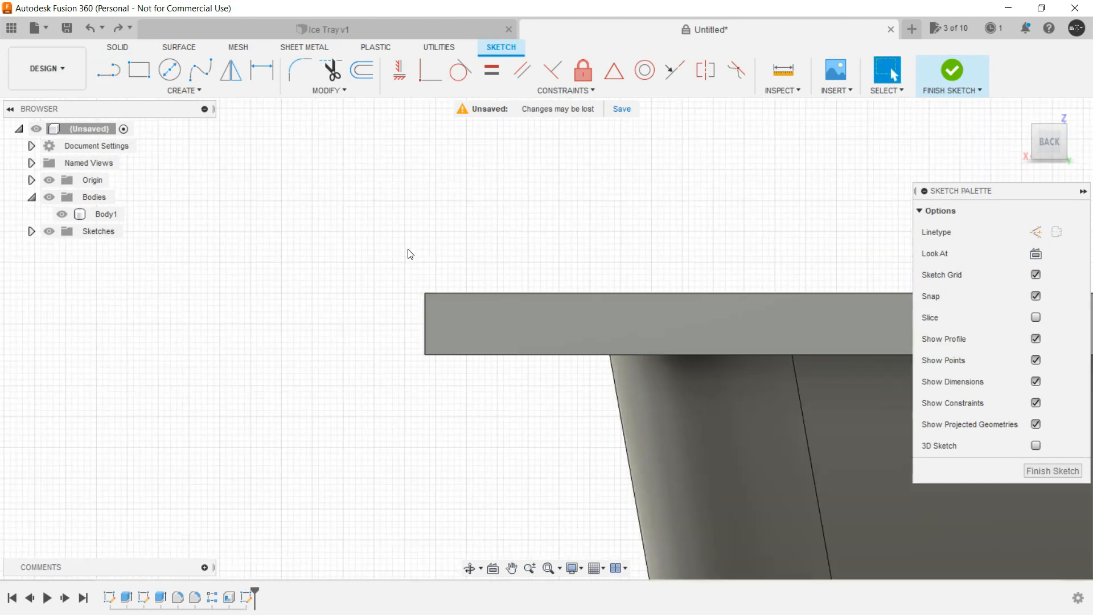
scroll(412, 305, "up", 3)
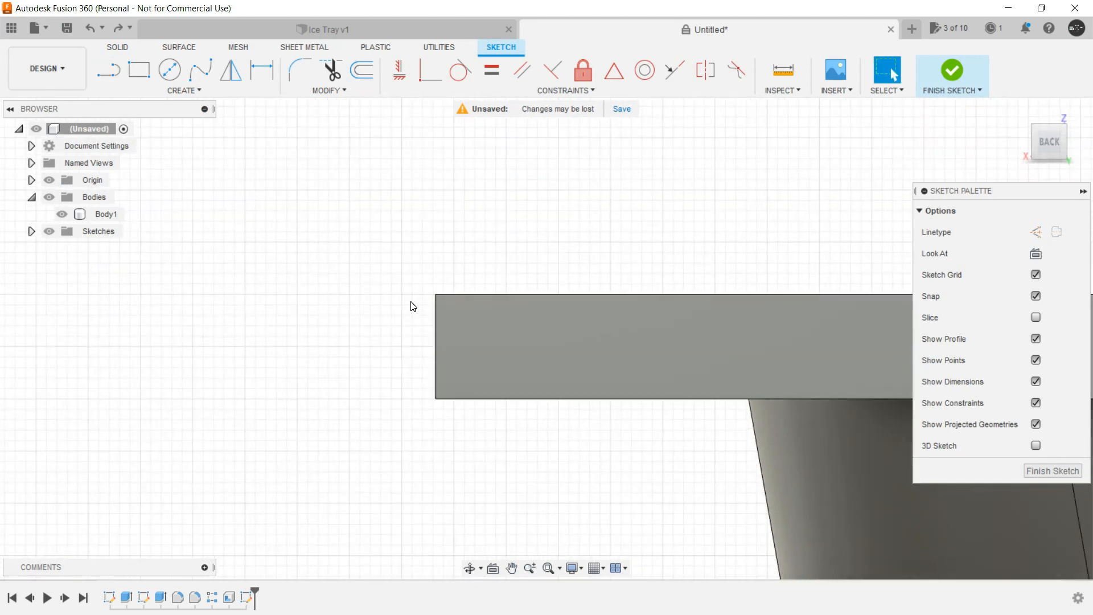
key("l")
scroll(424, 298, "up", 2)
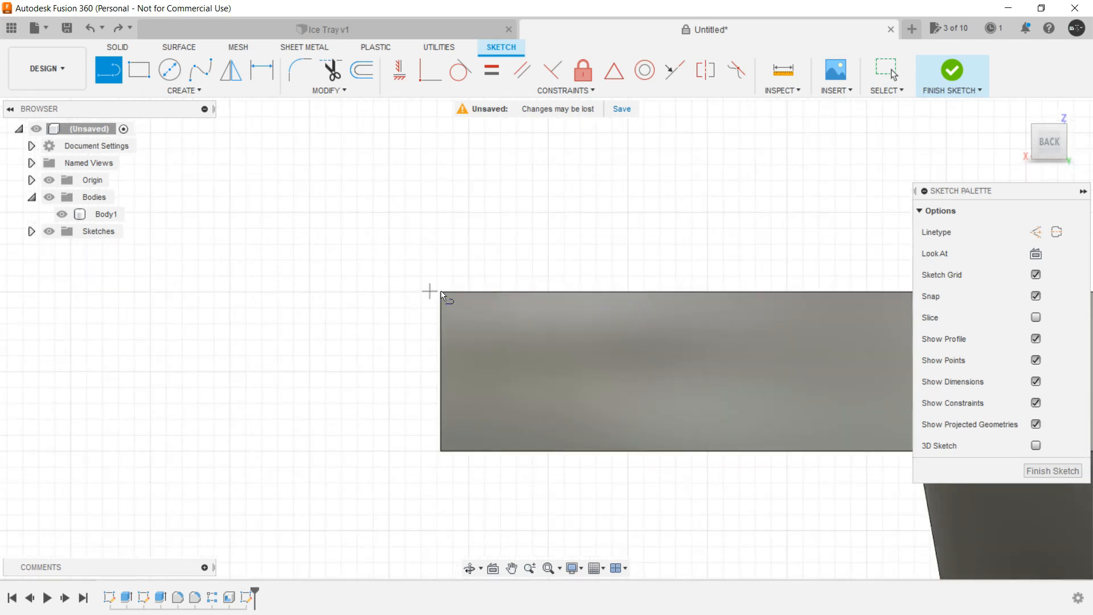
scroll(443, 294, "up", 4)
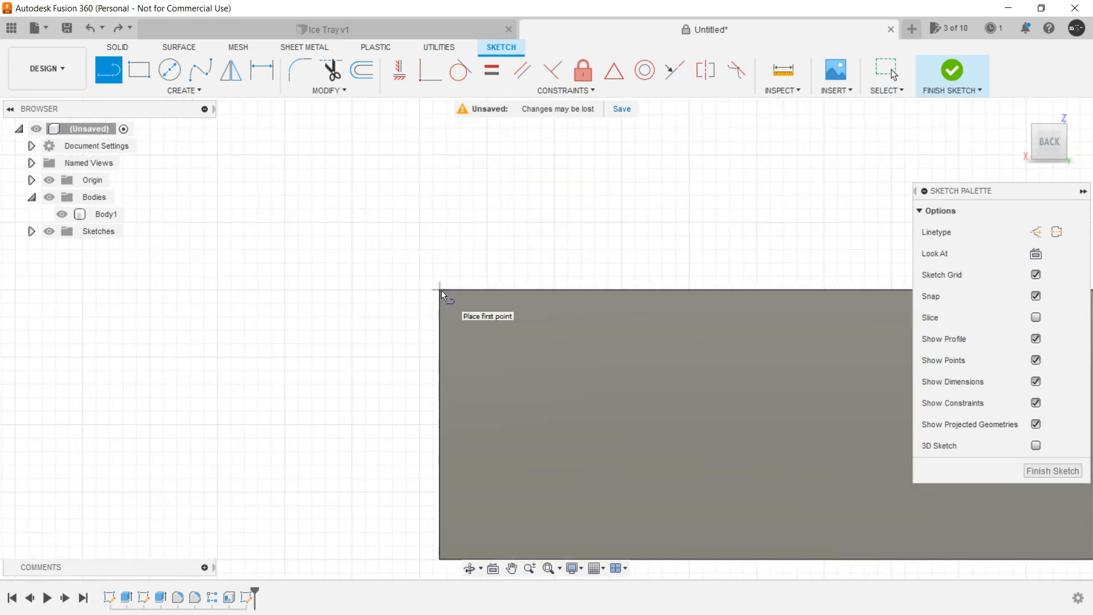
scroll(442, 293, "down", 8)
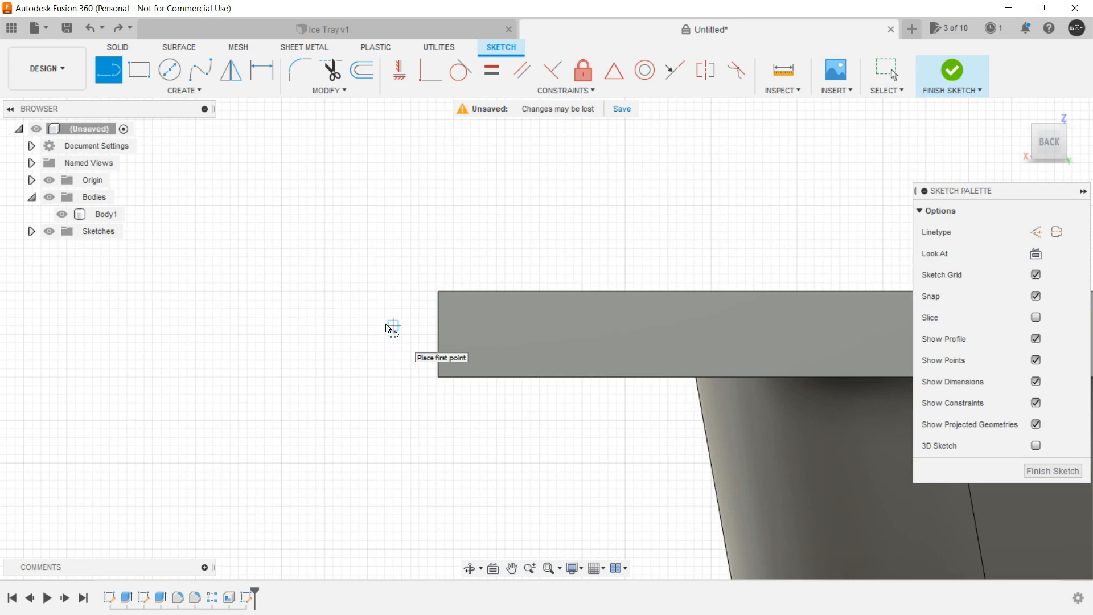
Project the long side face of the tray's top plate into the sketch, with the projection link on.
left_click(195, 92)
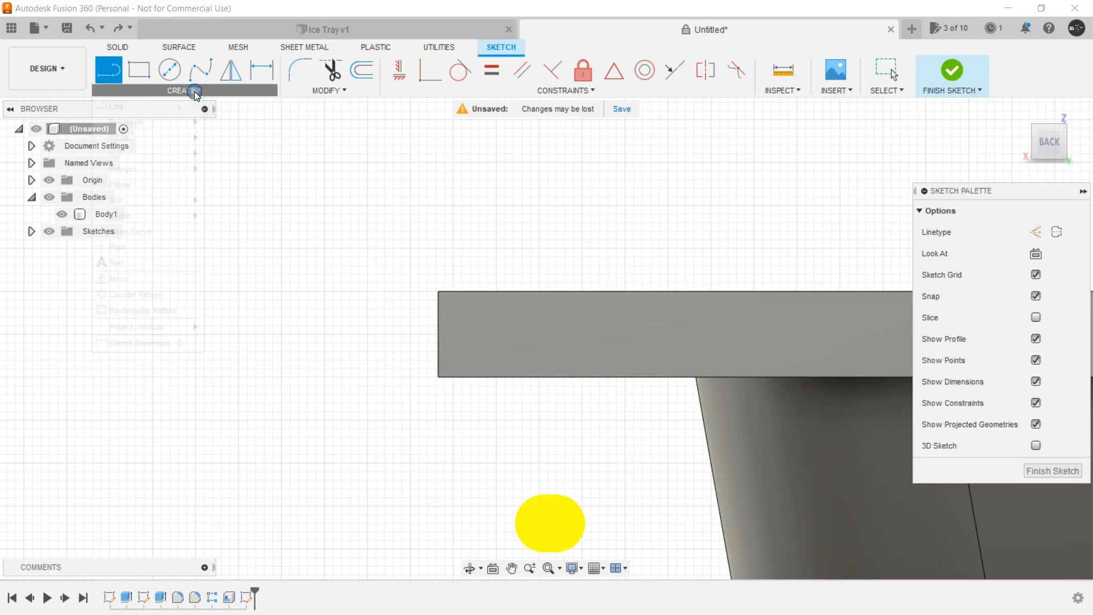
mouse_move(189, 334)
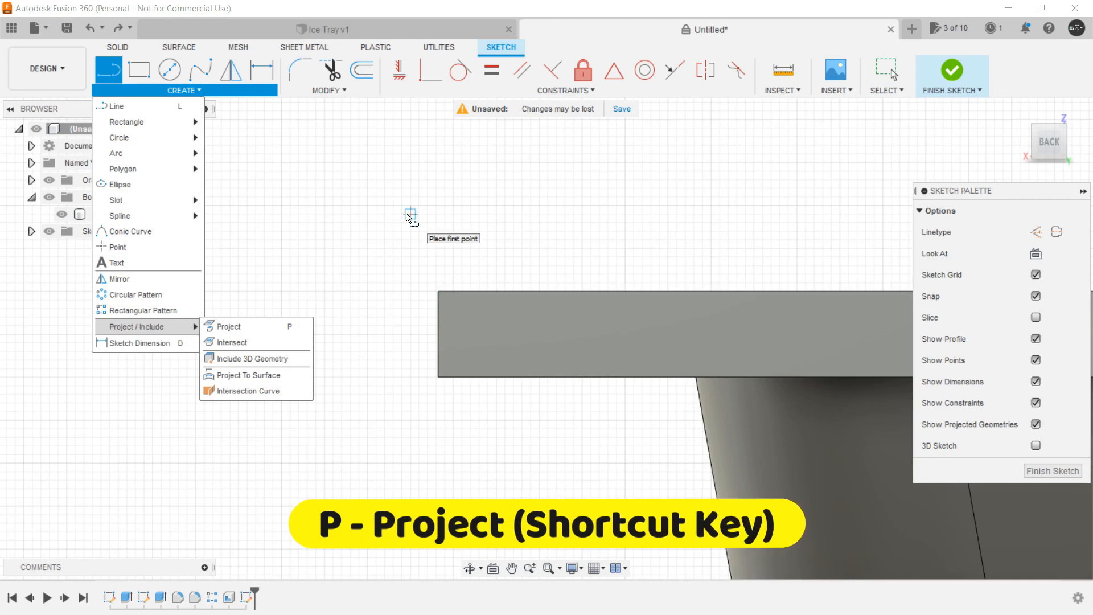
left_click(407, 214)
key("p")
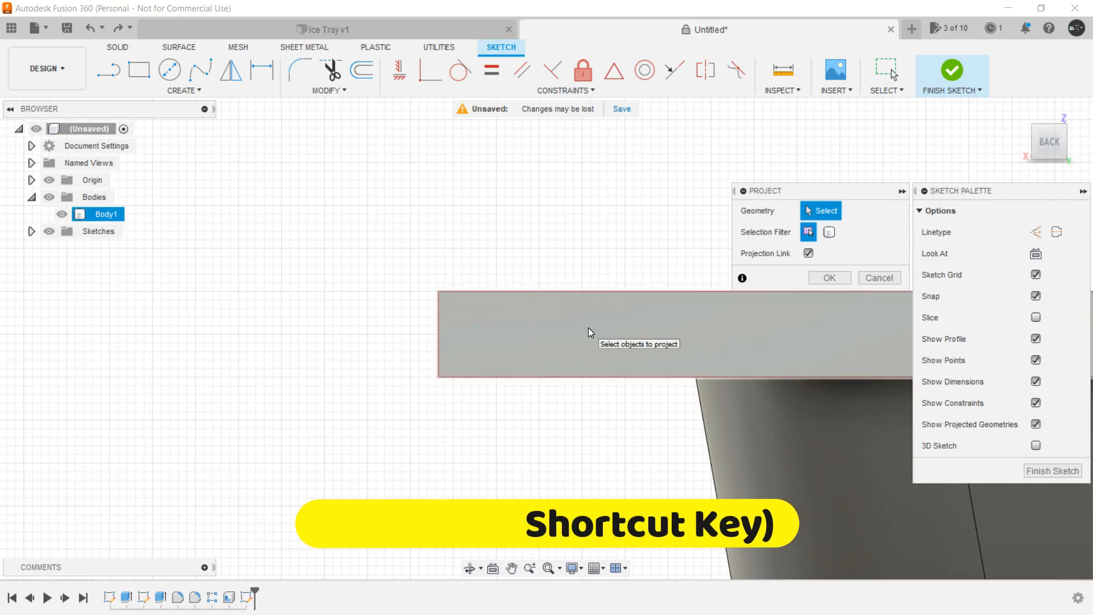
left_click(516, 324)
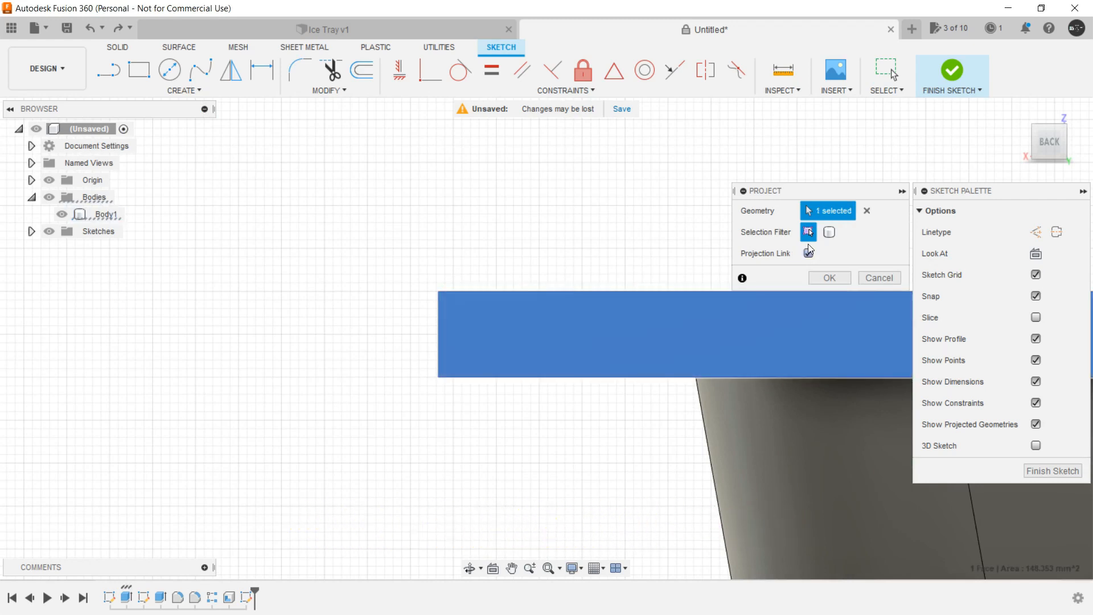
left_click(829, 278)
Draw a line about 2.5 mm straight down from the projected plate's upper end corner, and a horizontal line outward from its lower end.
scroll(407, 301, "up", 2)
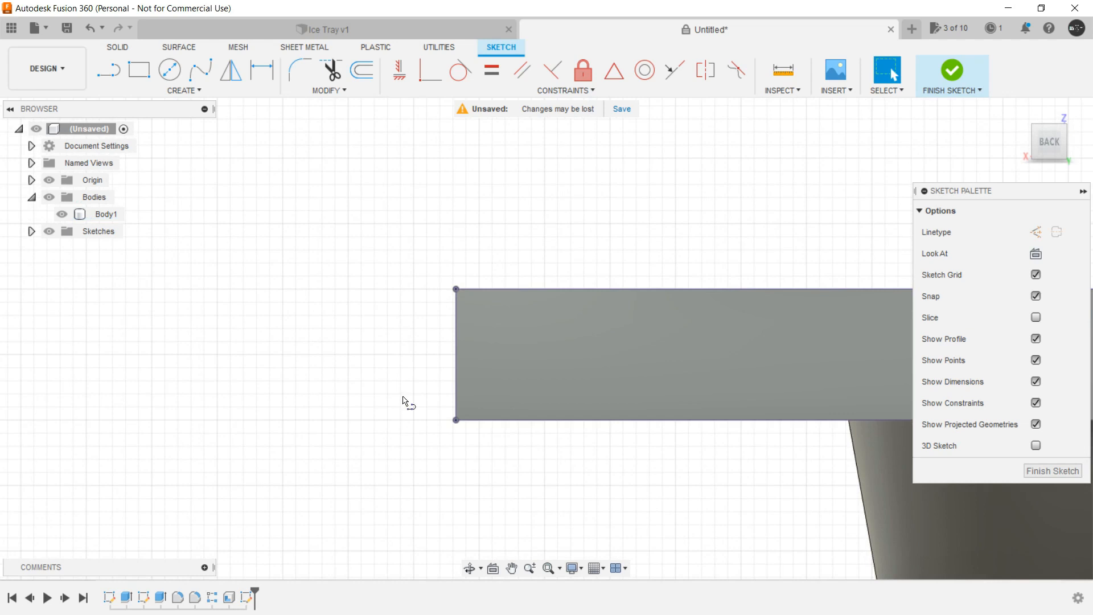
key("l")
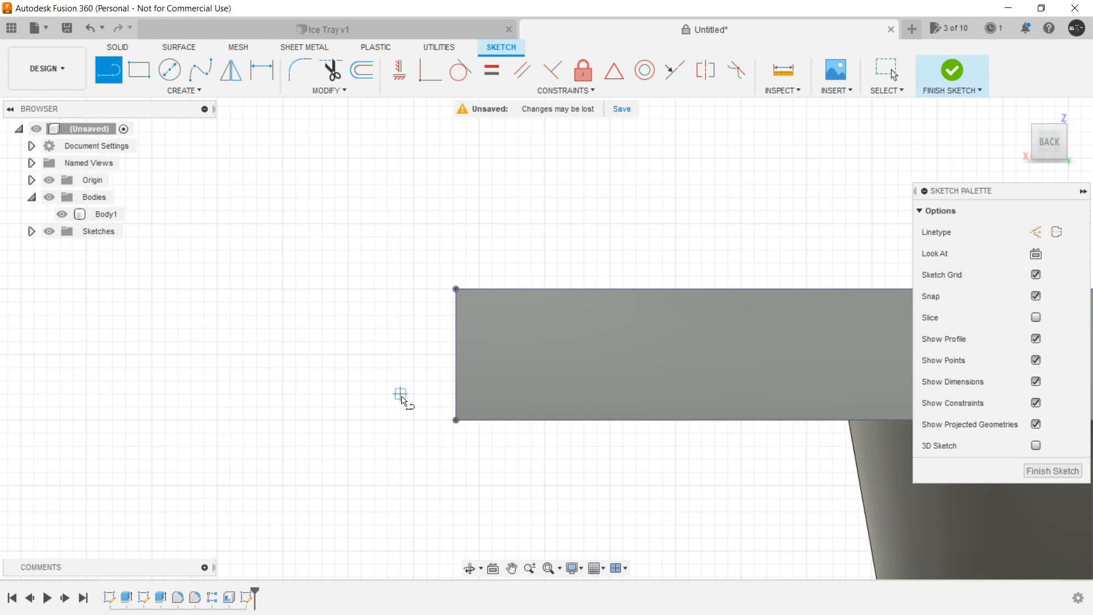
left_click(456, 290)
scroll(439, 378, "down", 5)
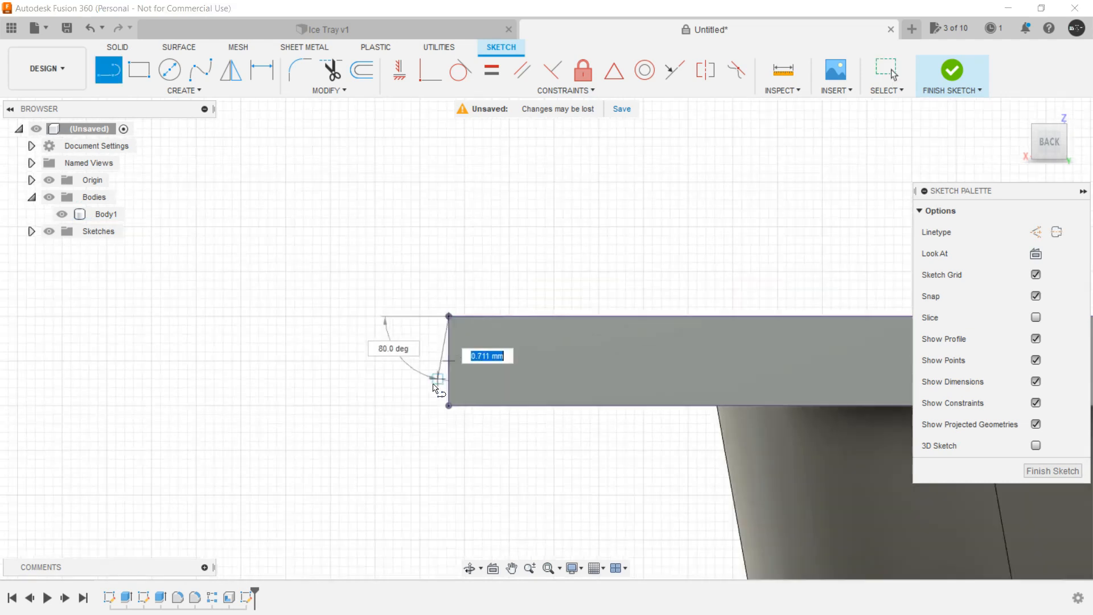
middle_click_drag(481, 384, 557, 245)
scroll(514, 405, "down", 2)
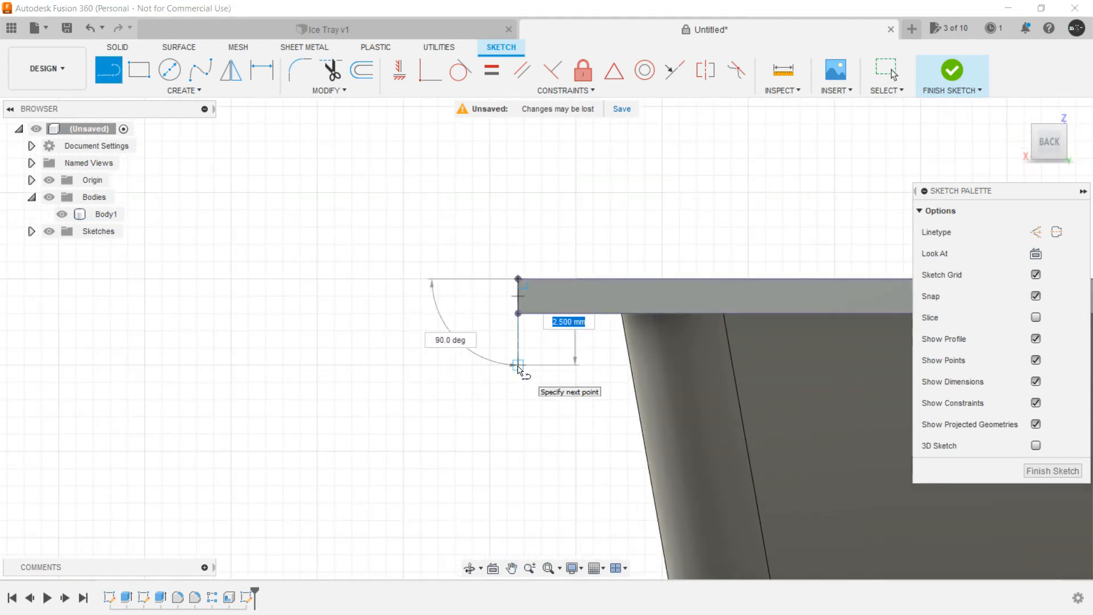
left_click(516, 366)
left_click_drag(516, 367, 432, 368)
scroll(432, 364, "up", 3)
scroll(432, 367, "up", 2)
left_click(432, 367)
Complete the L-shaped rim profile with its outer edge, ledge and upright back to the plate's upper corner, and finish the sketch.
left_click(432, 304)
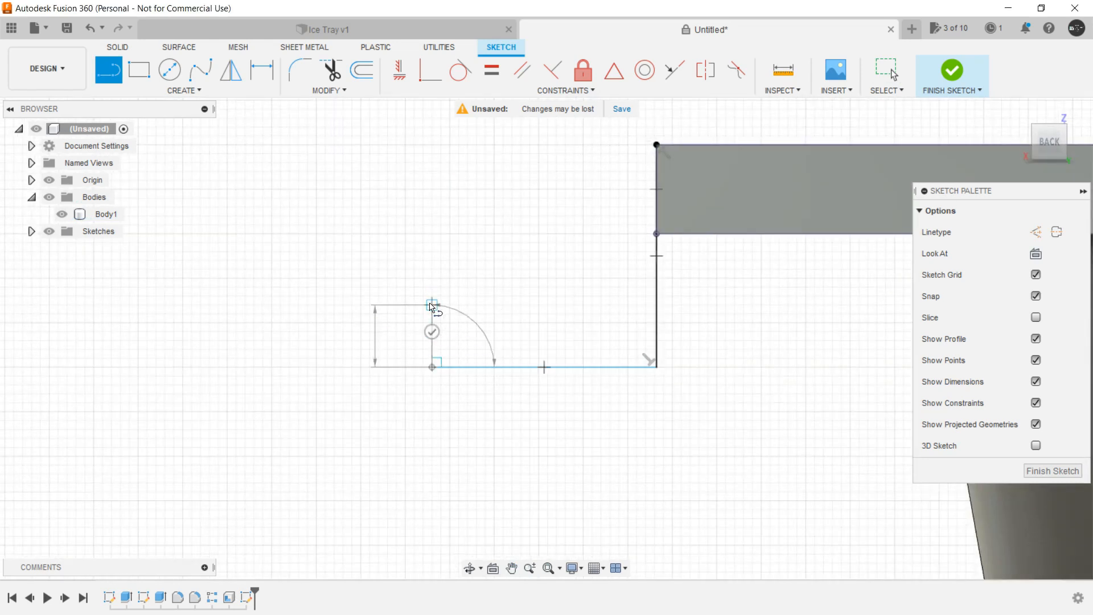
left_click(592, 306)
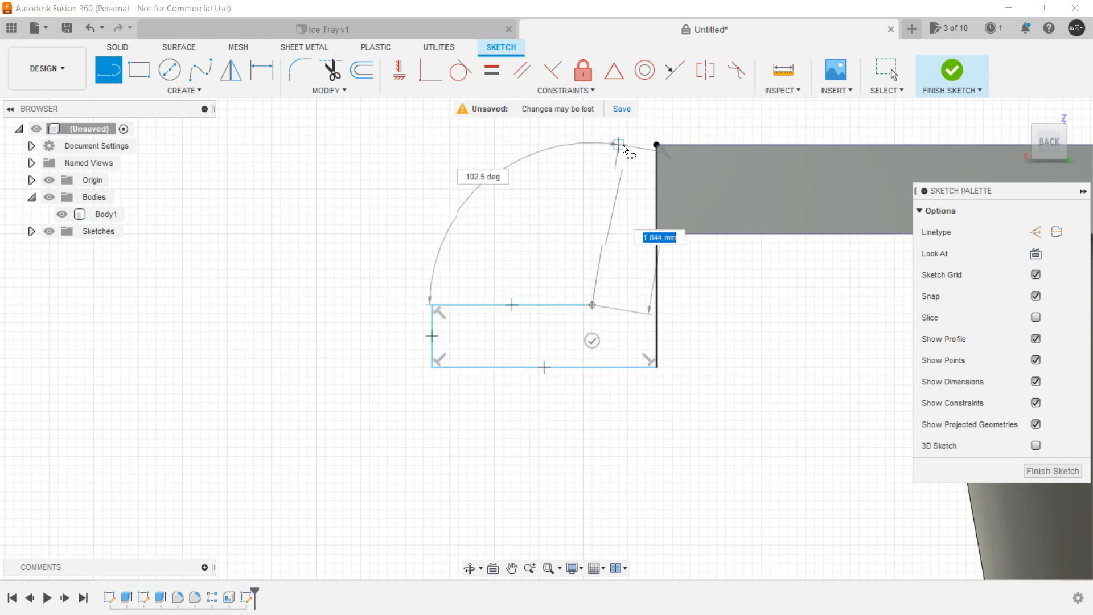
left_click(592, 146)
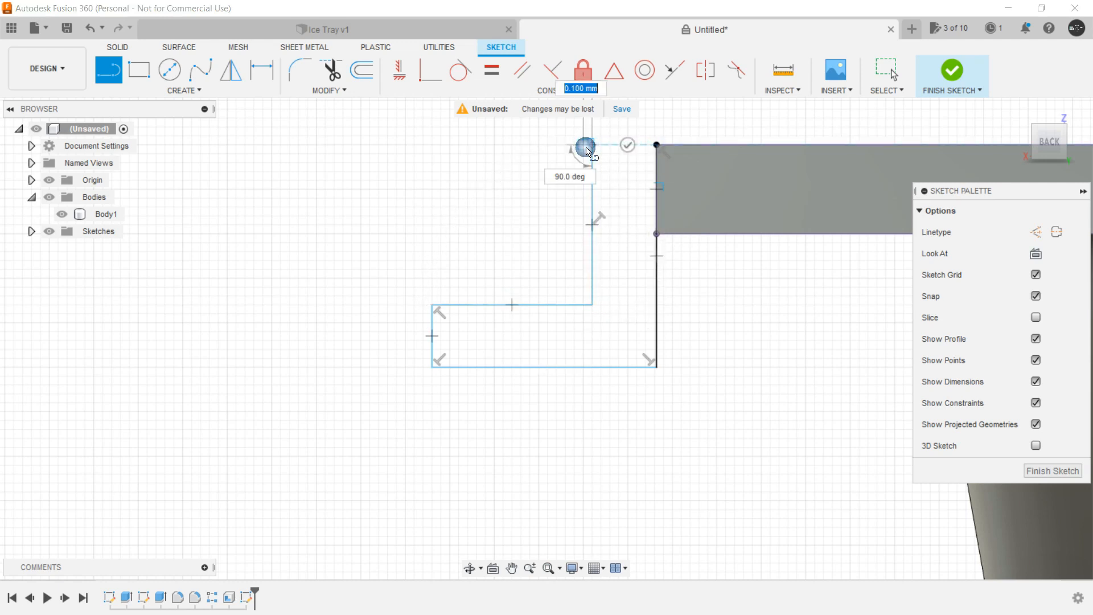
left_click(656, 145)
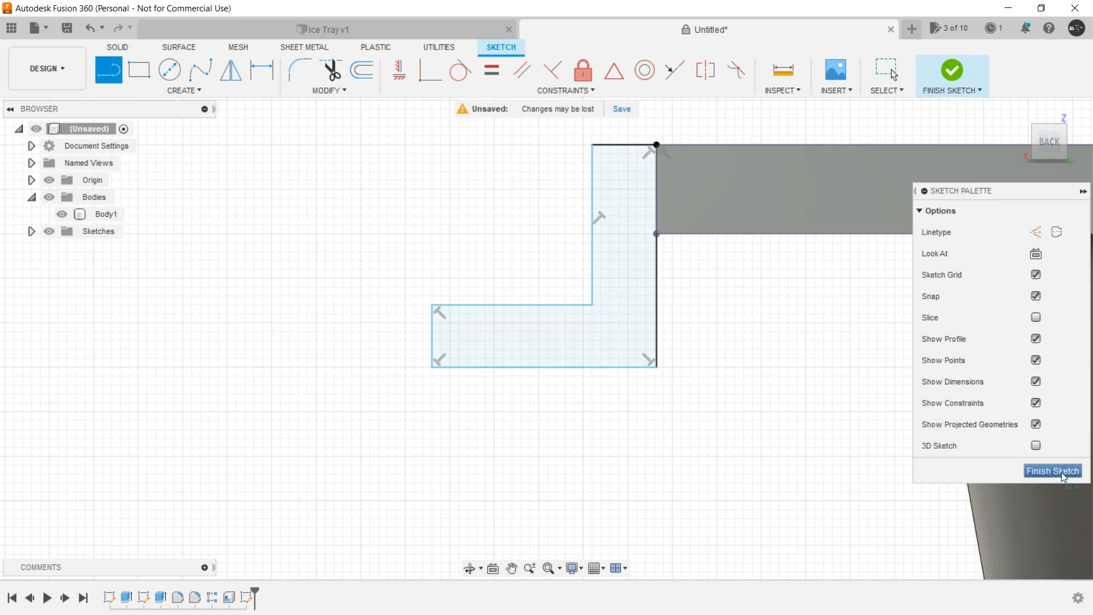
left_click(1053, 471)
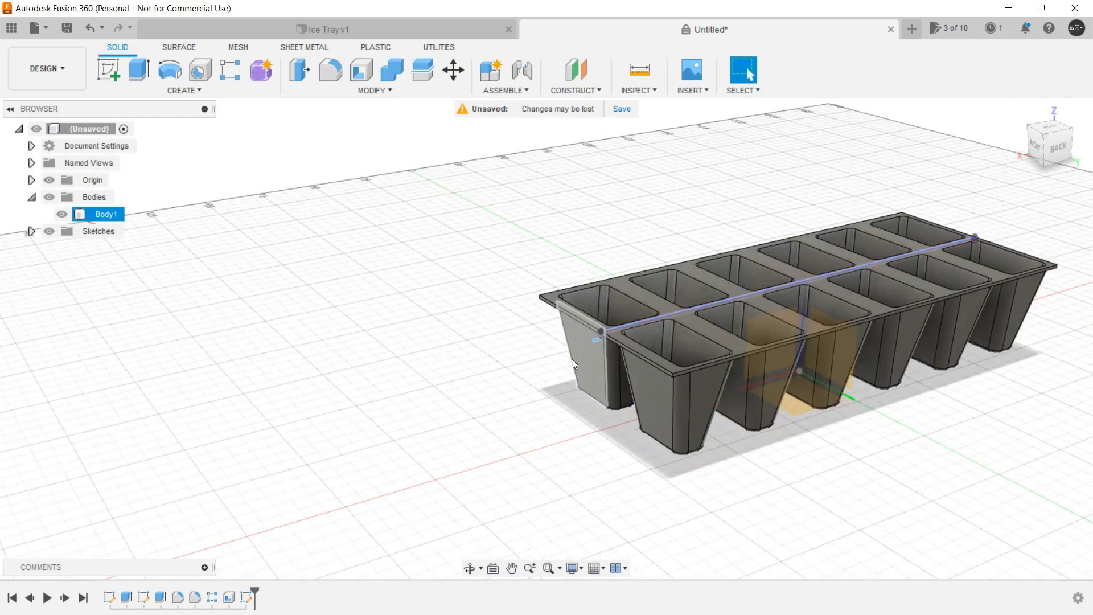
Start a single-path Sweep with the L-shaped sketch at the tray's short end as its profile.
scroll(572, 359, "up", 5)
scroll(361, 336, "down", 3)
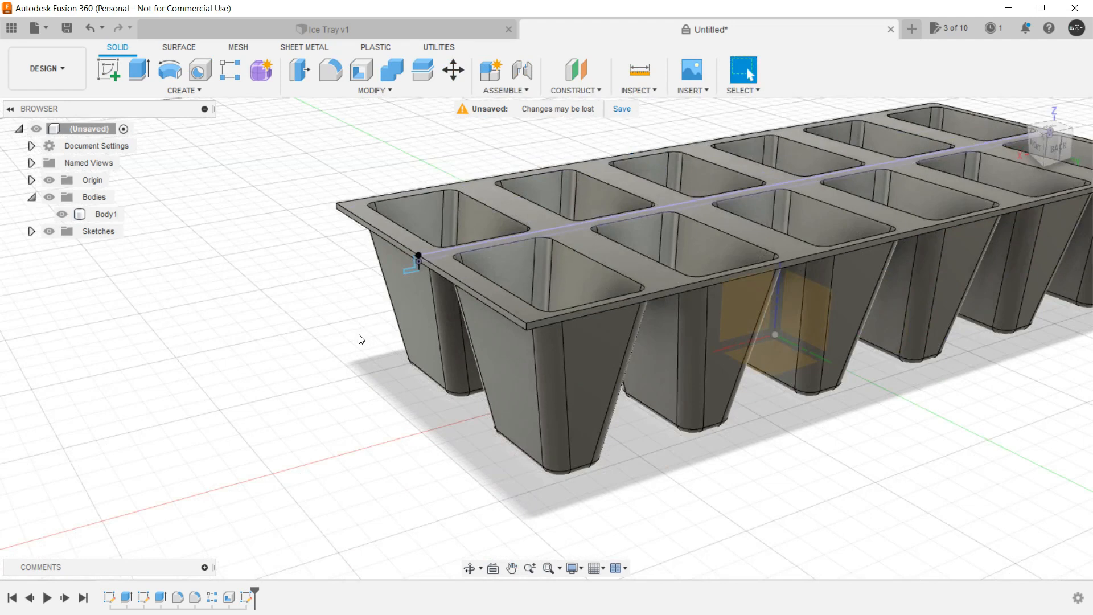
scroll(298, 310, "up", 2)
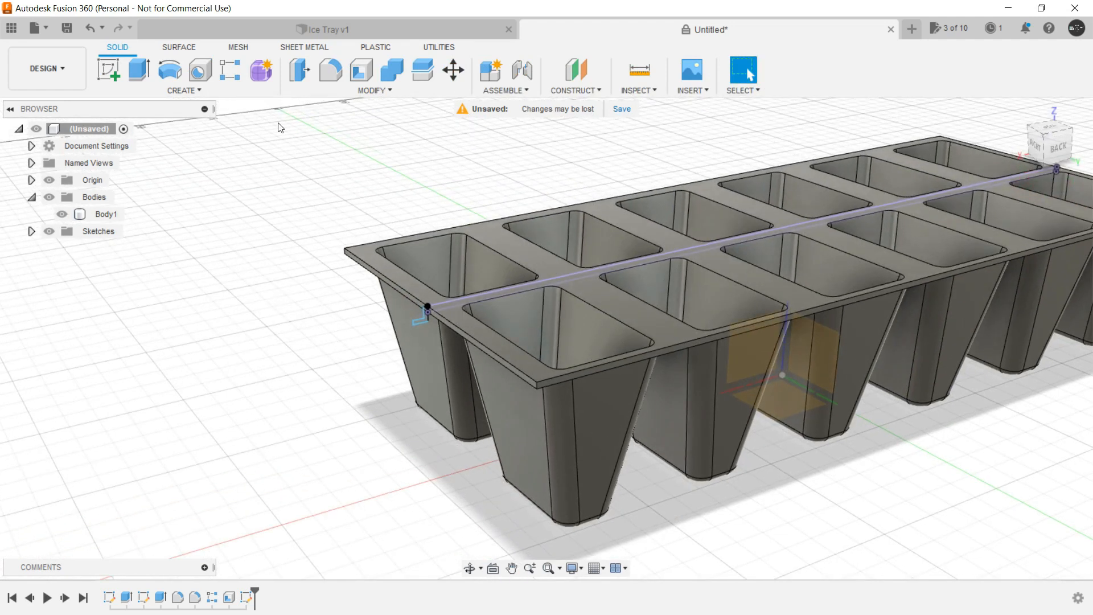
left_click(242, 92)
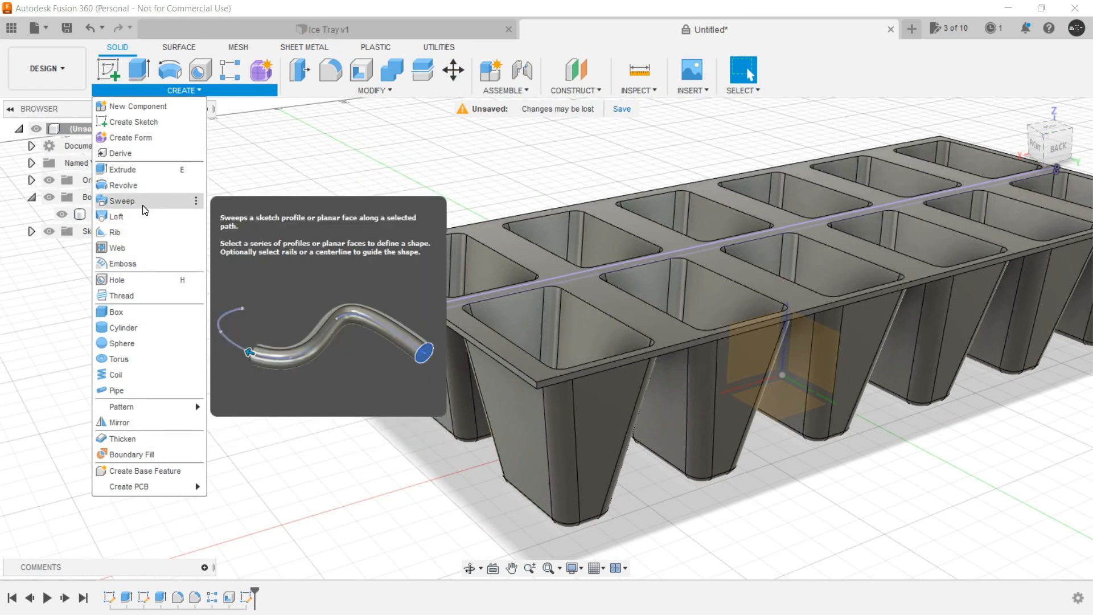
left_click(143, 205)
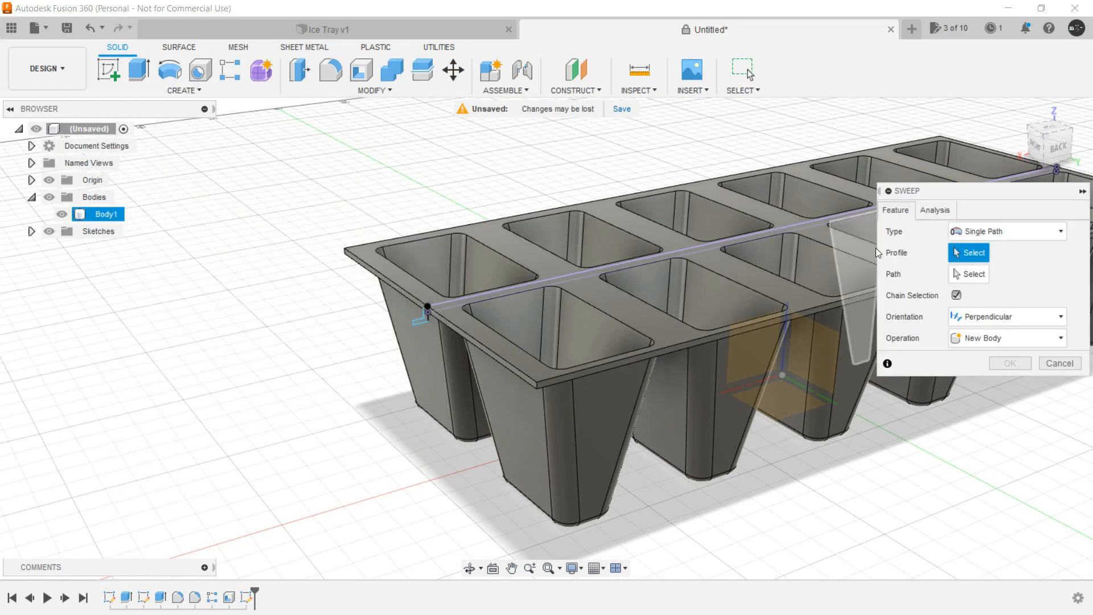
scroll(424, 318, "up", 10)
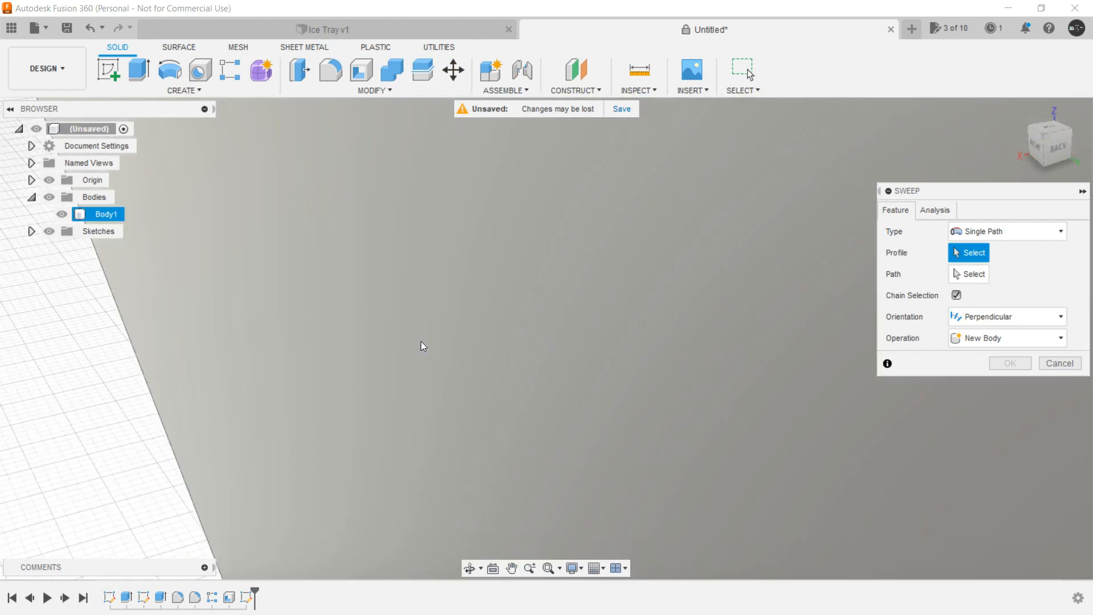
scroll(429, 336, "down", 5)
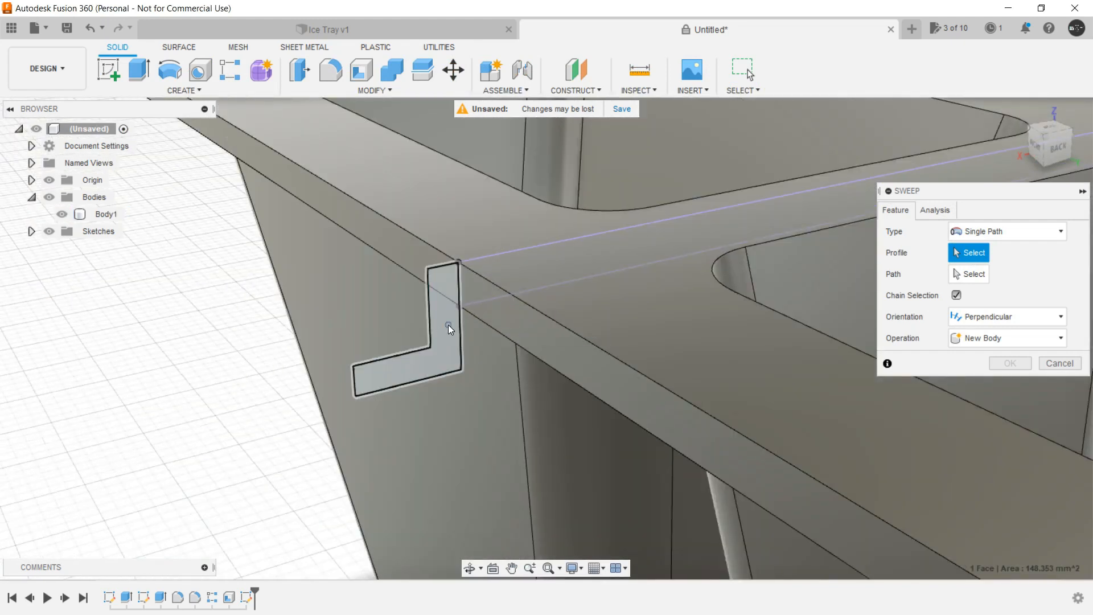
left_click(449, 325)
left_click(957, 271)
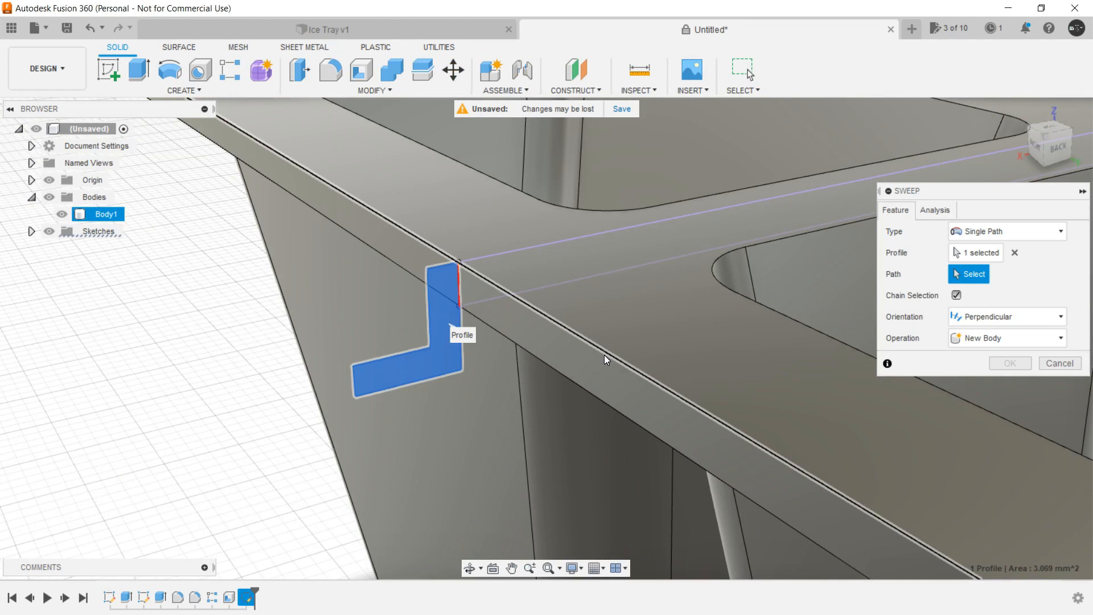
Sweep the L-shaped profile along all four upper outer edges of the top plate, perpendicular and joined to the tray.
left_click(604, 356)
scroll(603, 354, "down", 5)
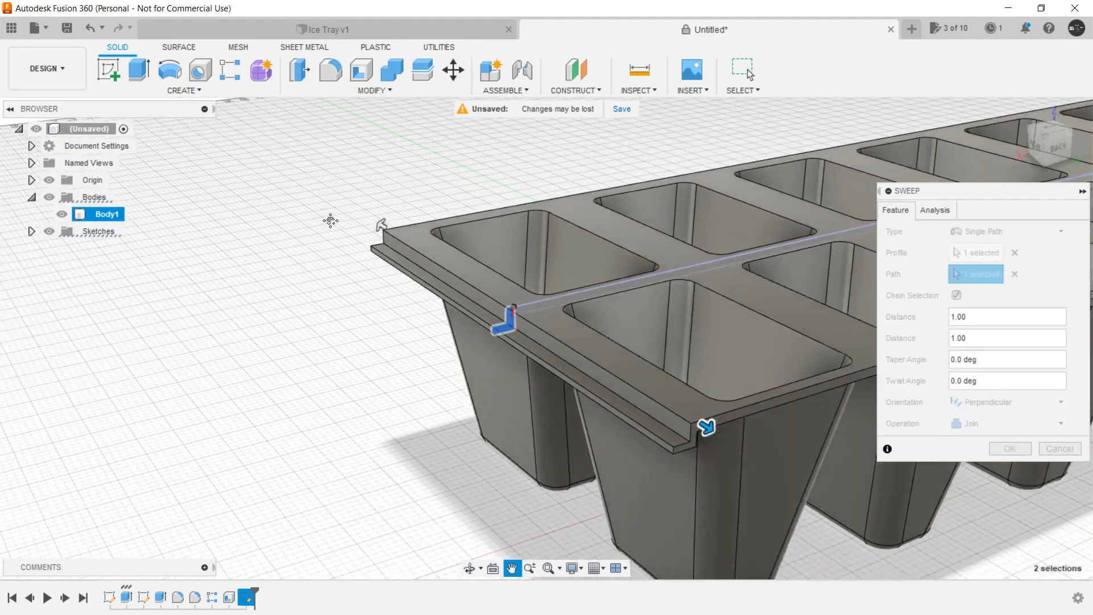
middle_click_drag(640, 351, 549, 326)
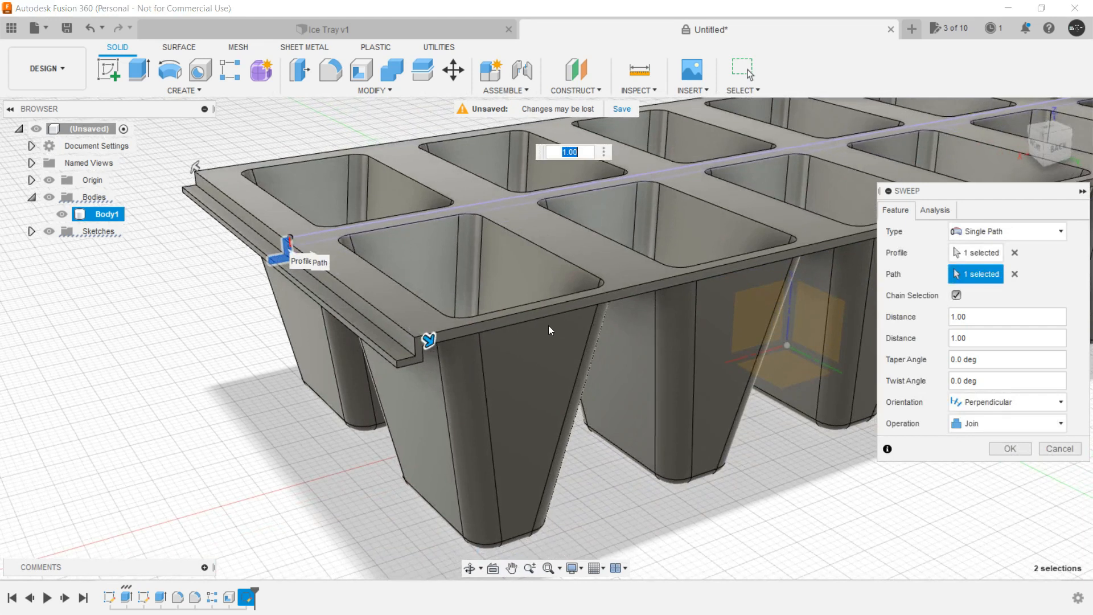
left_click(581, 298)
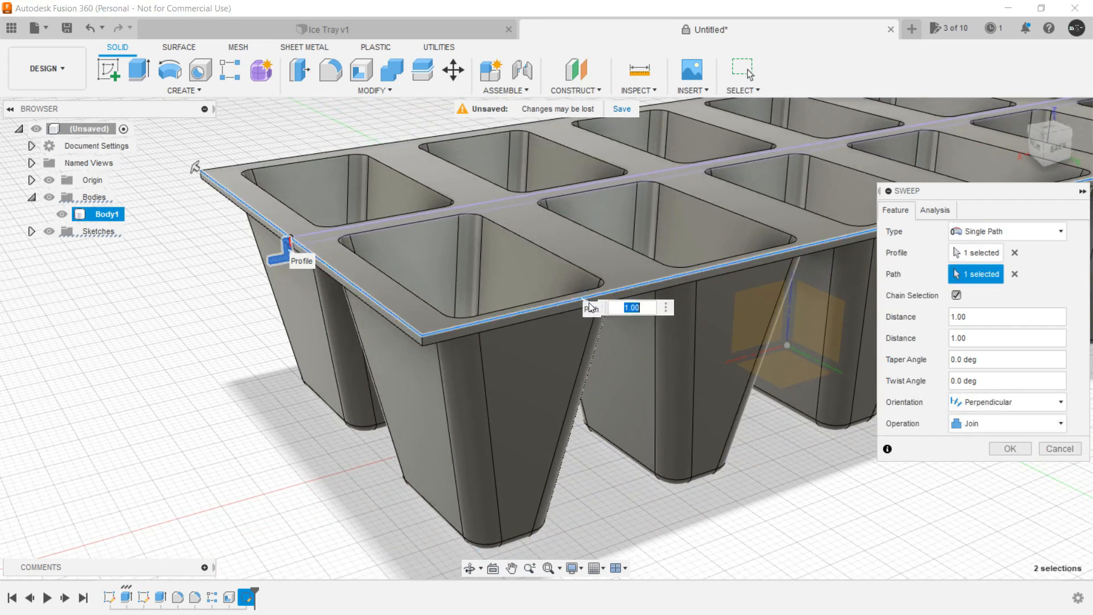
scroll(632, 411, "down", 5)
middle_click_drag(643, 415, 736, 340, "shift")
scroll(781, 364, "up", 3)
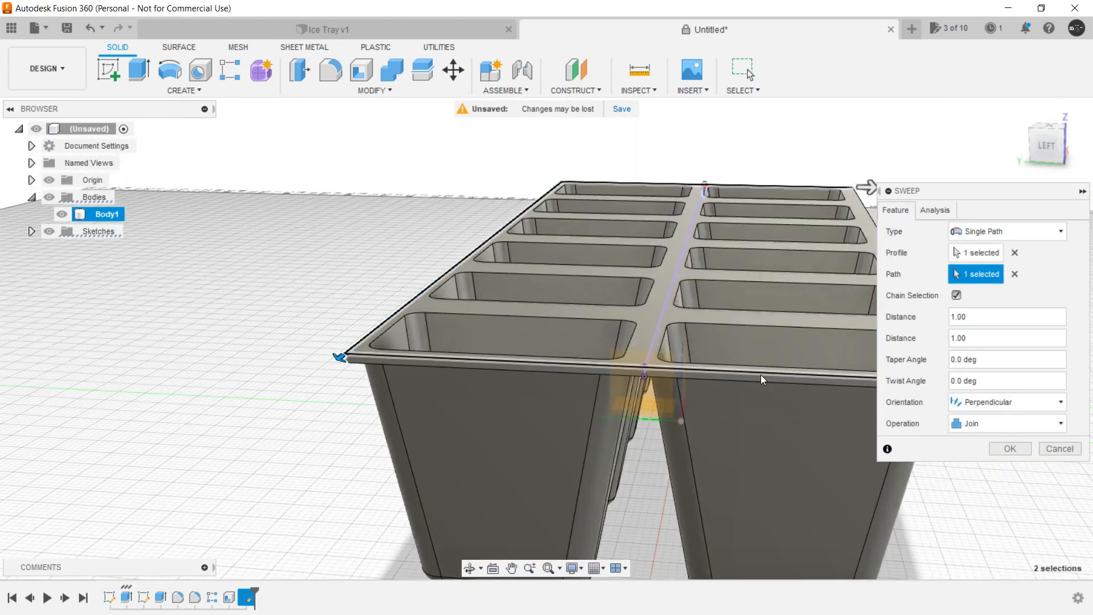
scroll(730, 404, "down", 5)
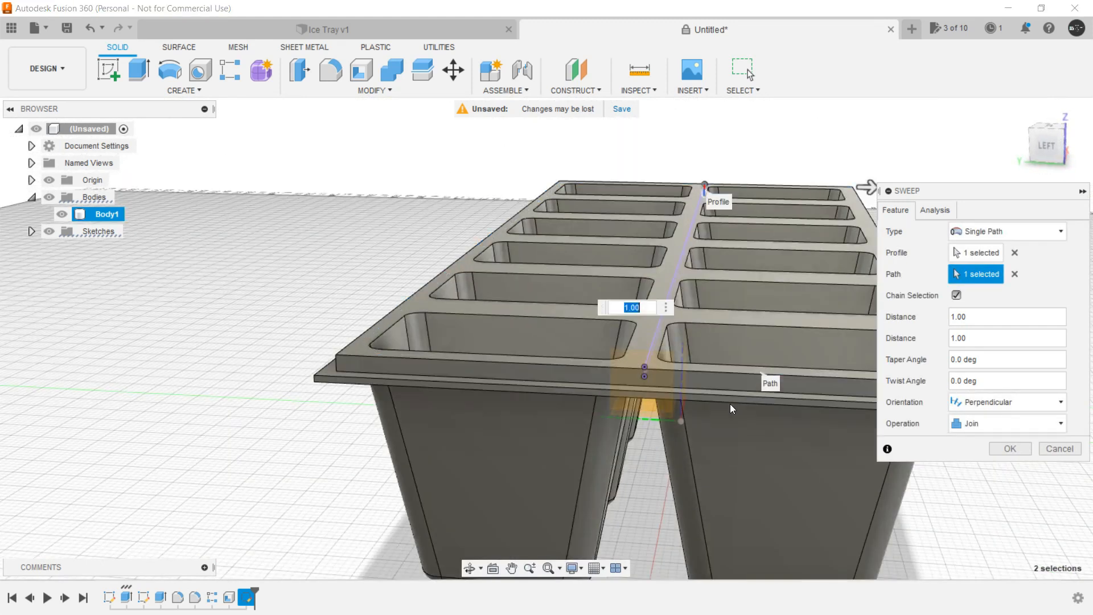
scroll(690, 423, "up", 5)
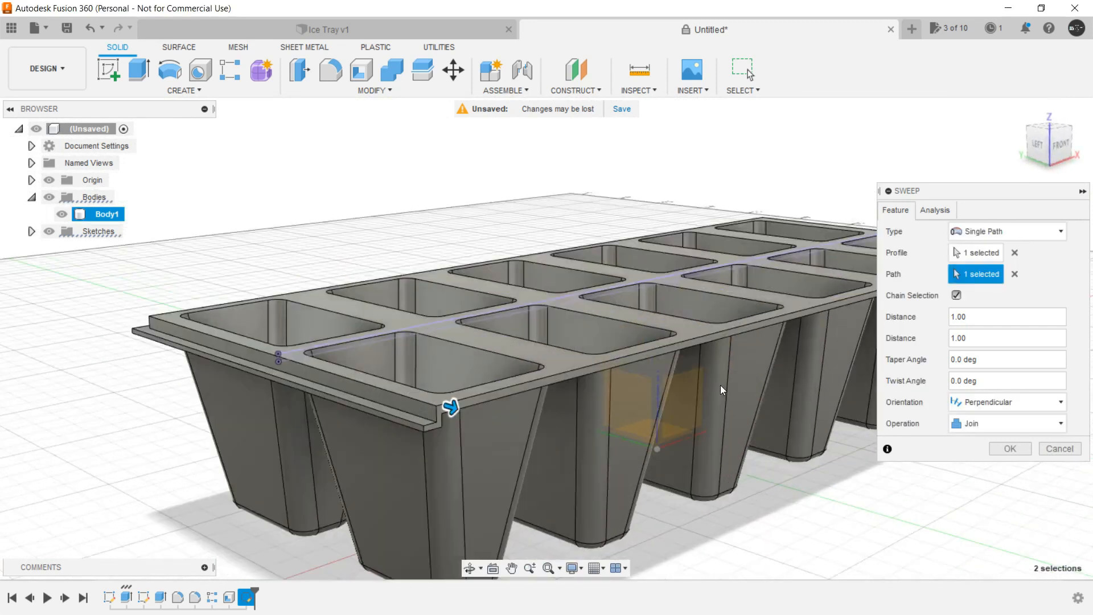
scroll(714, 322, "down", 5)
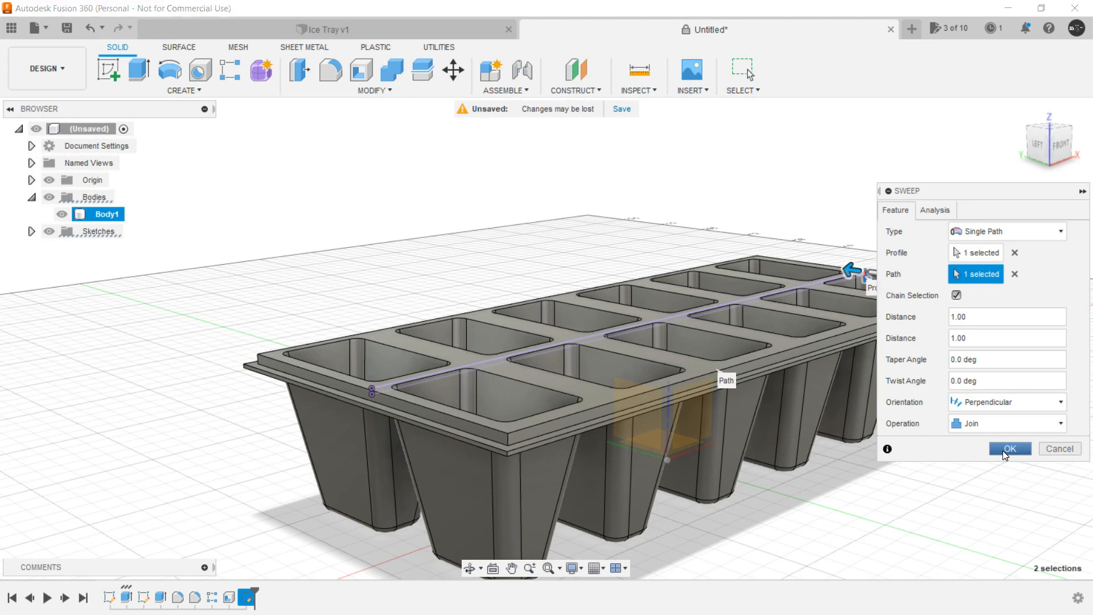
left_click(1004, 449)
Hide the origin geometry and all sketches in the design.
scroll(426, 425, "down", 2)
scroll(425, 425, "down", 2)
middle_click_drag(326, 429, 174, 263, "shift")
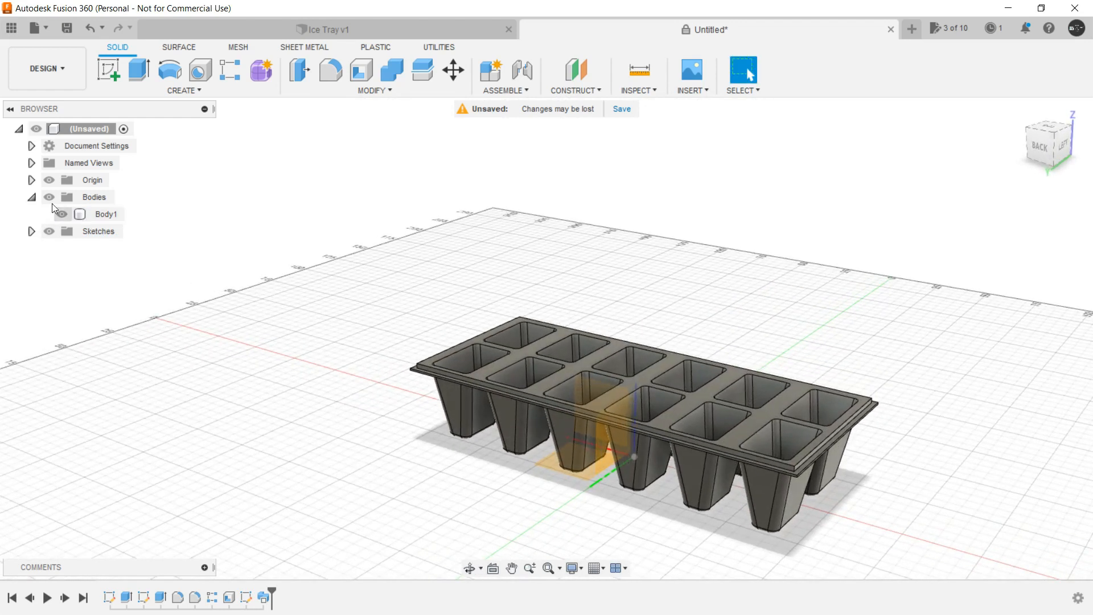
left_click(49, 181)
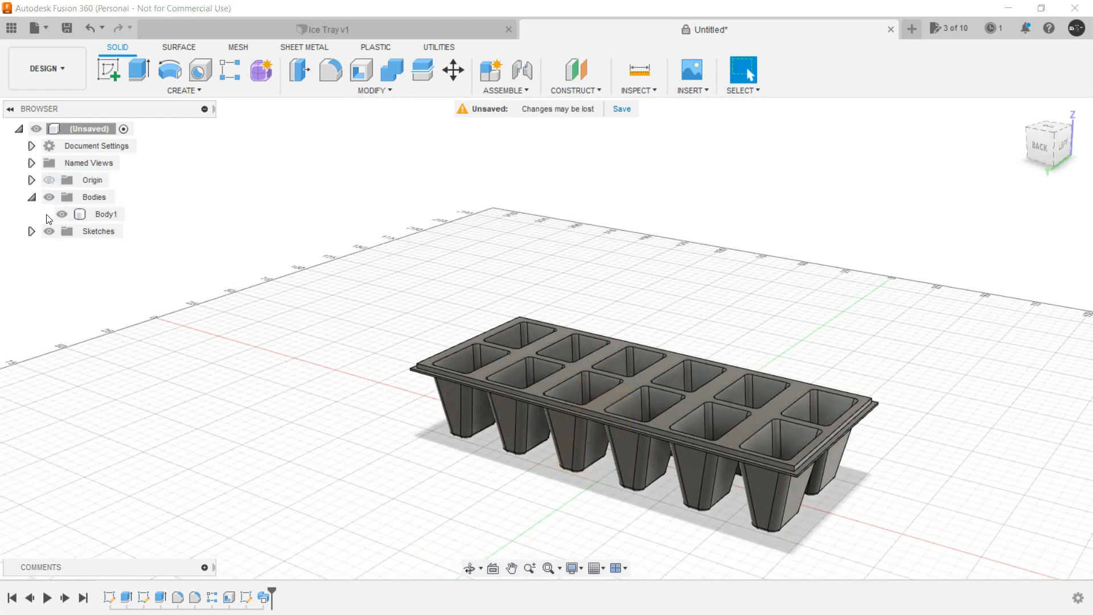
left_click(49, 231)
left_click(31, 197)
mouse_move(568, 261)
middle_mouse_down("shift")
mouse_move(571, 231)
mouse_move(563, 259)
middle_mouse_up("shift")
middle_click_drag(465, 254, 208, 186)
middle_click_drag(398, 260, 451, 290)
Rename the tray's solid body as Tray Body.
left_click(31, 197)
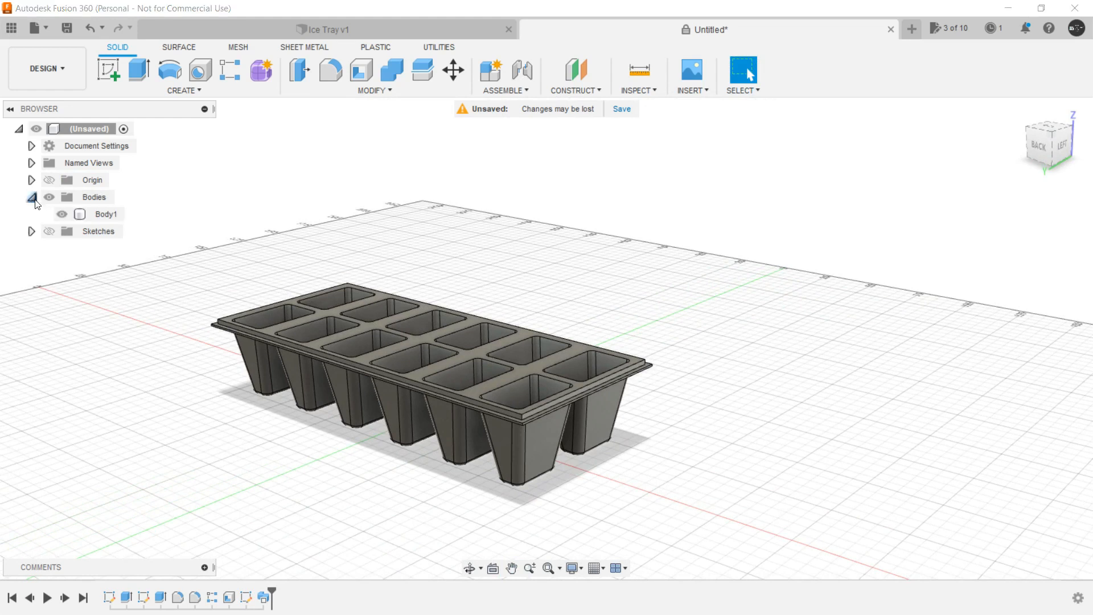
left_click(104, 218)
double_click(104, 217)
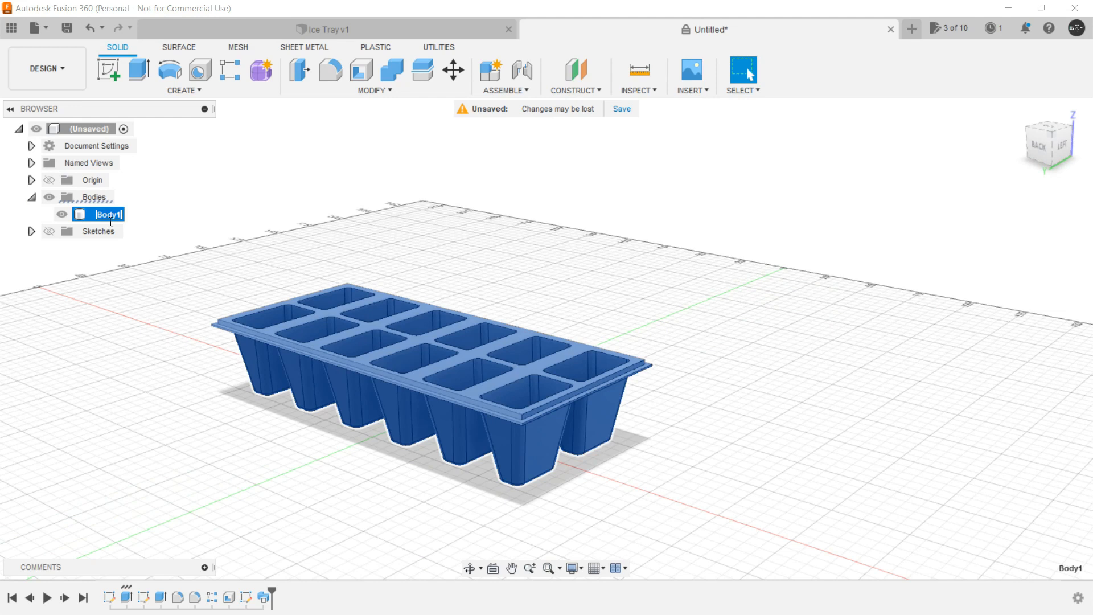
type("T")
key("Return")
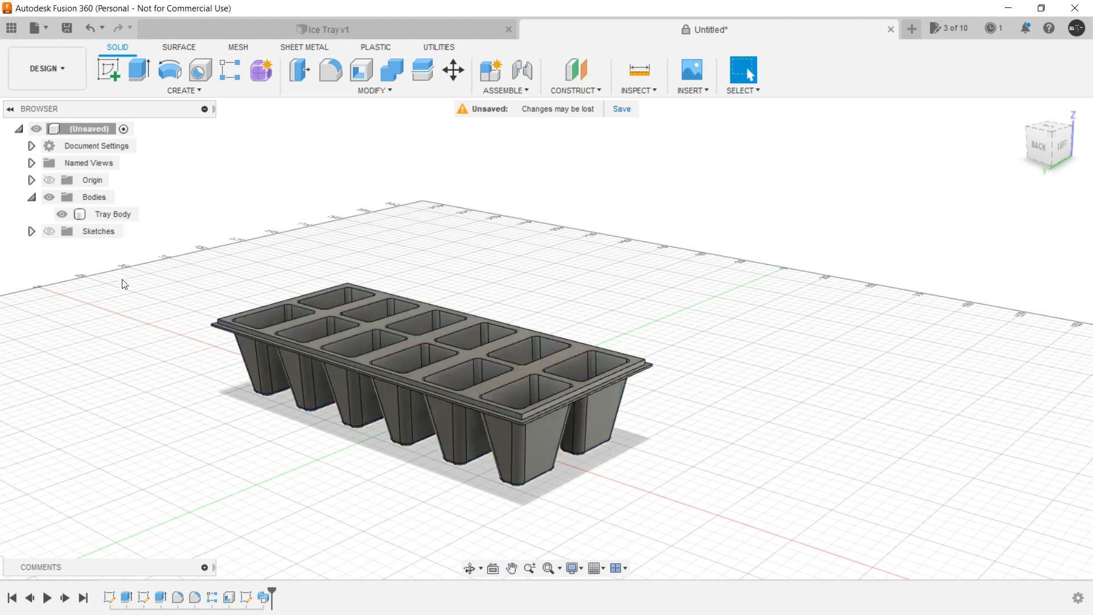
Examine the properties of Tray Body, including its mass and physical material.
left_click(117, 214)
right_click(117, 214)
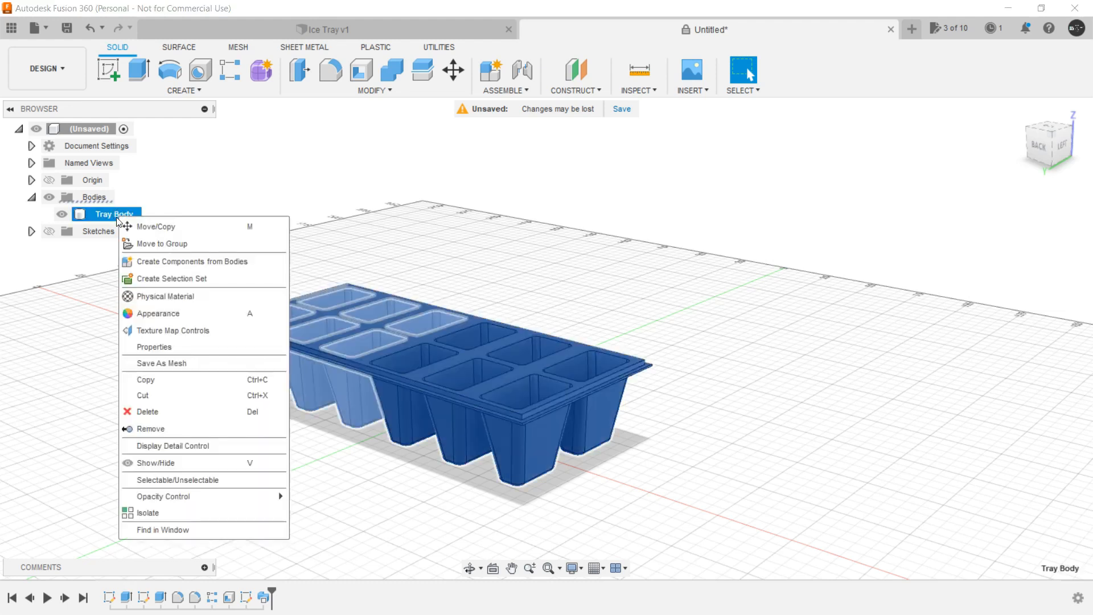
left_click(179, 350)
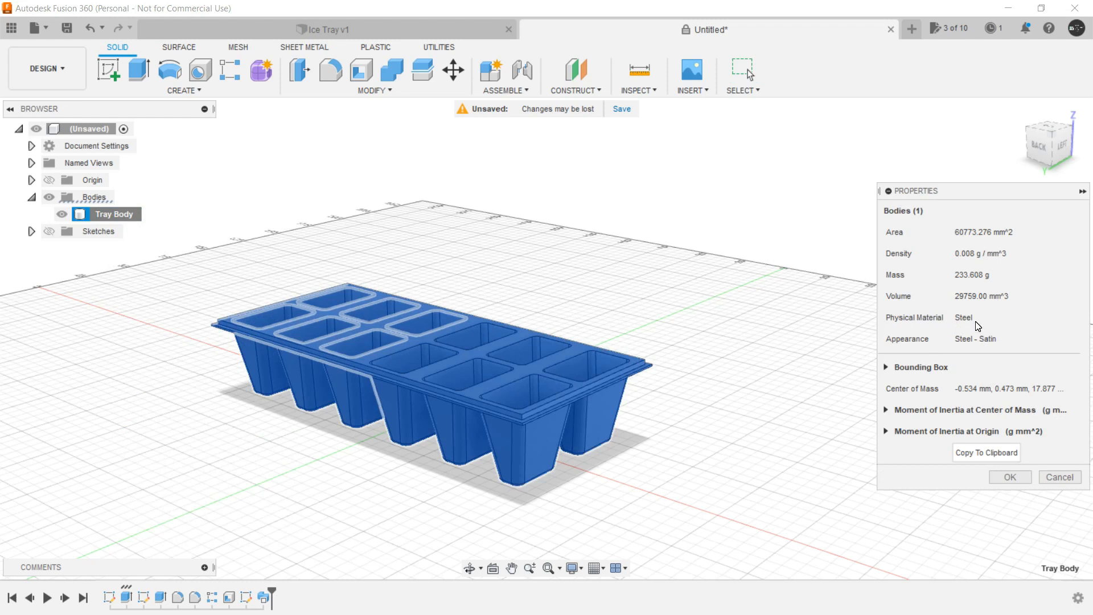
left_click(1023, 477)
left_click(608, 259)
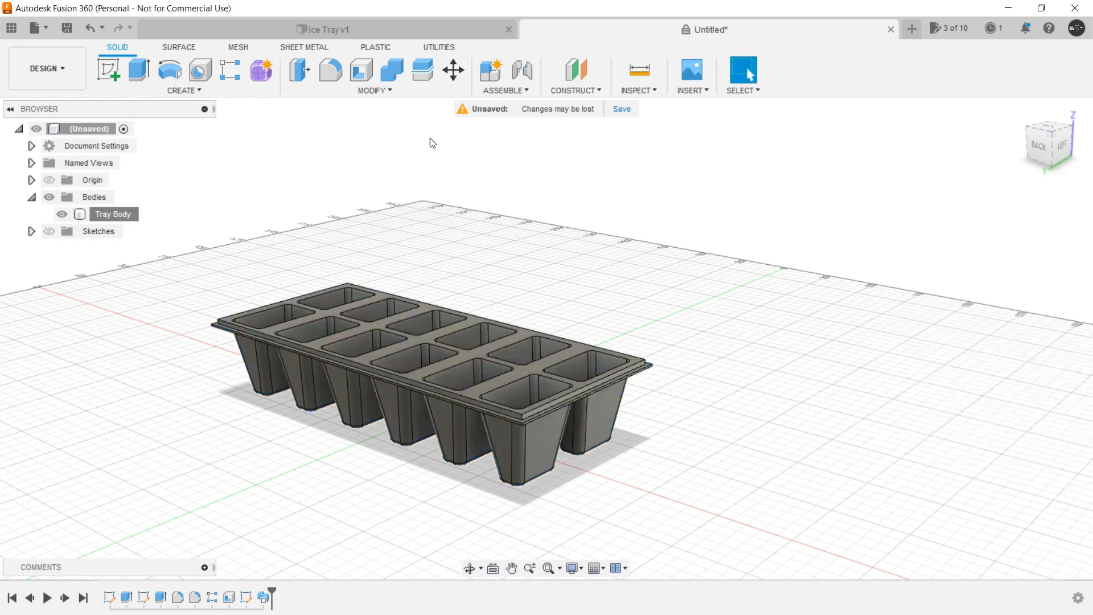
left_click(391, 91)
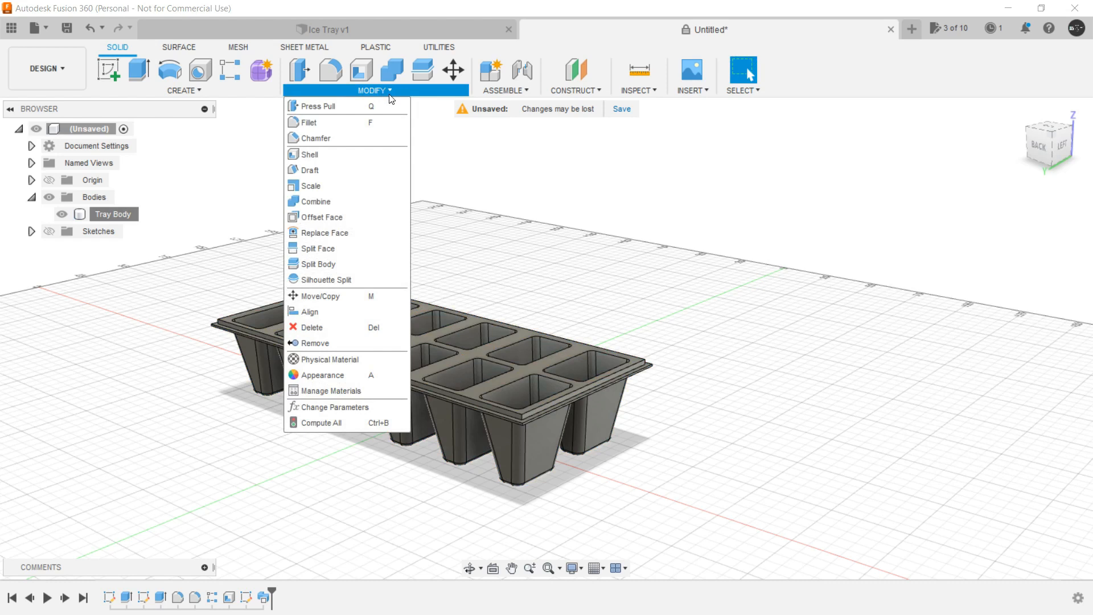
left_click(366, 361)
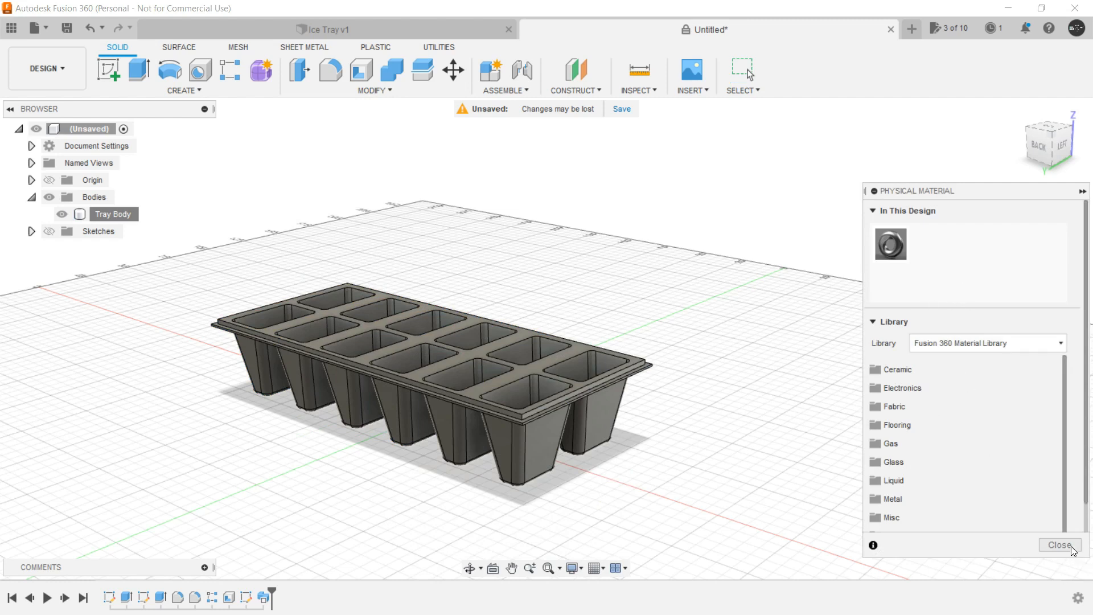
left_click(119, 214)
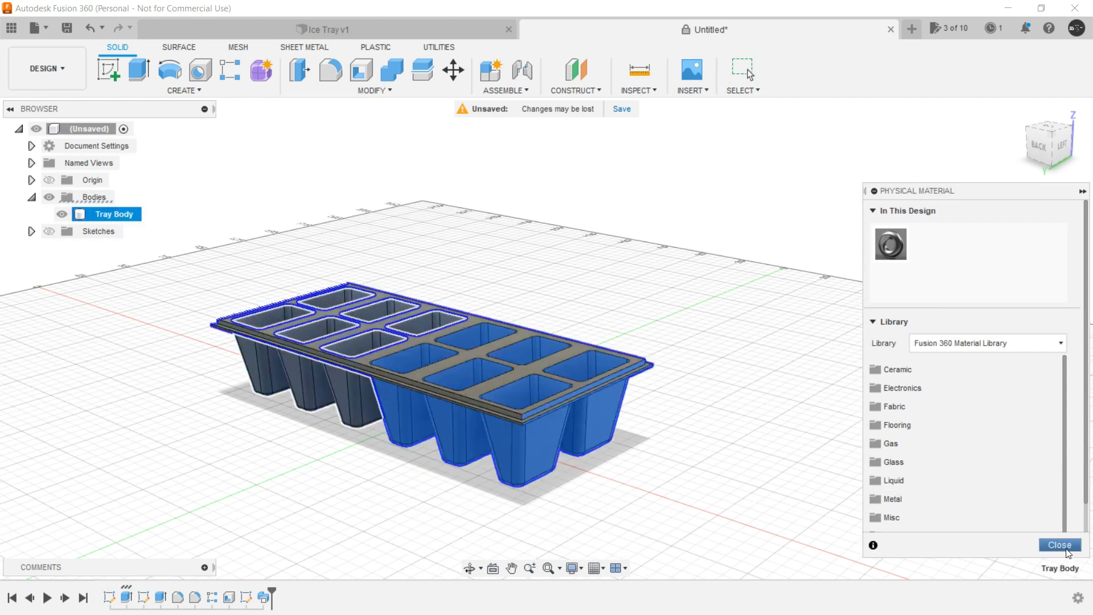
left_click(1060, 545)
left_click(310, 237)
Check the mass of Tray Body in its properties before changing the material.
right_click(114, 214)
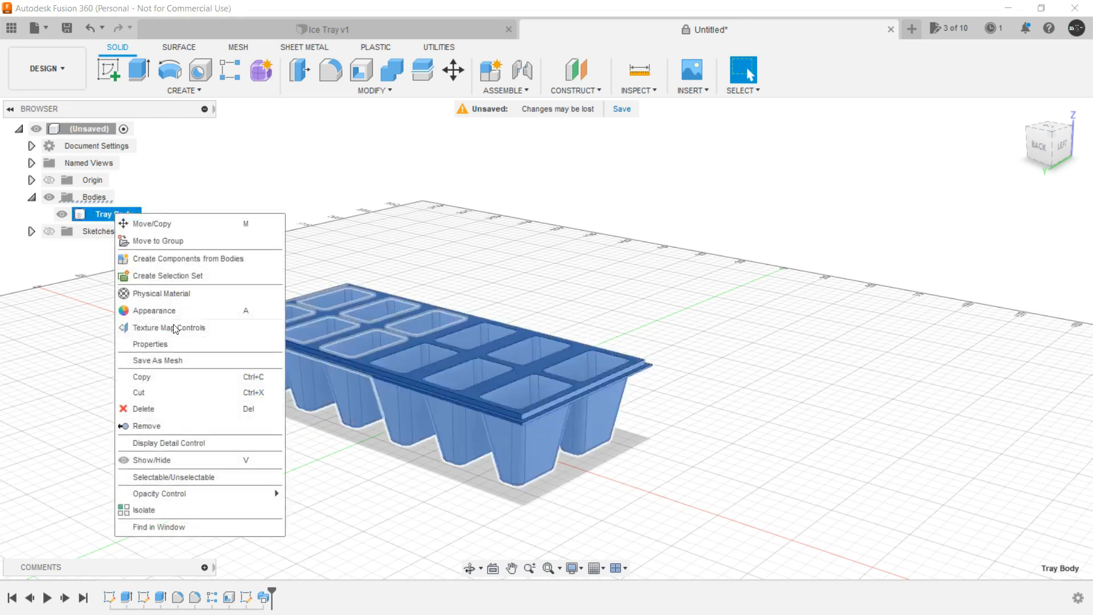
left_click(177, 347)
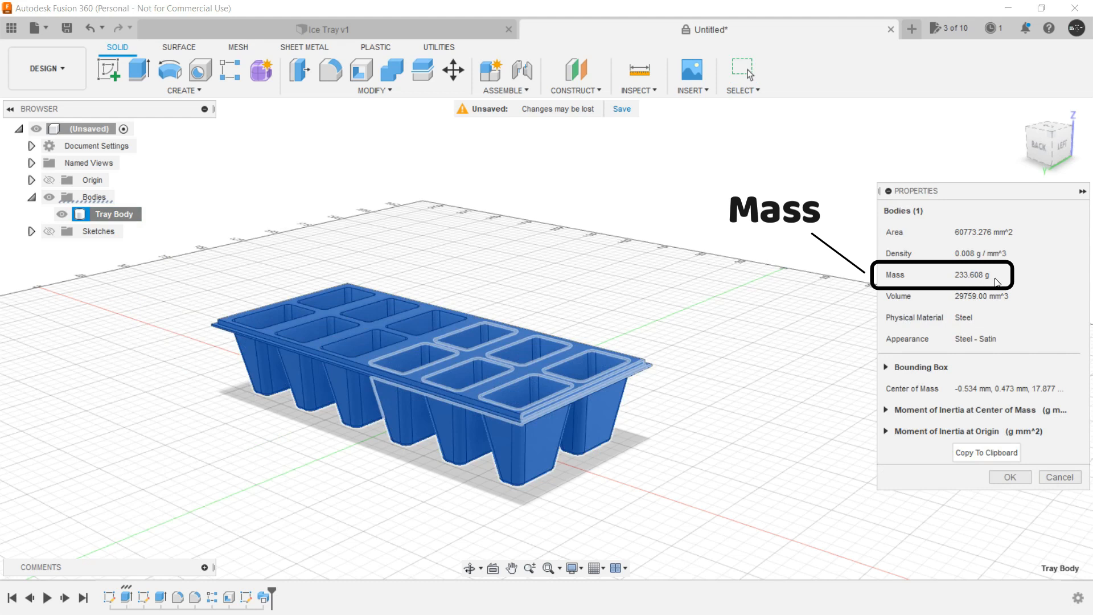
left_click(1010, 477)
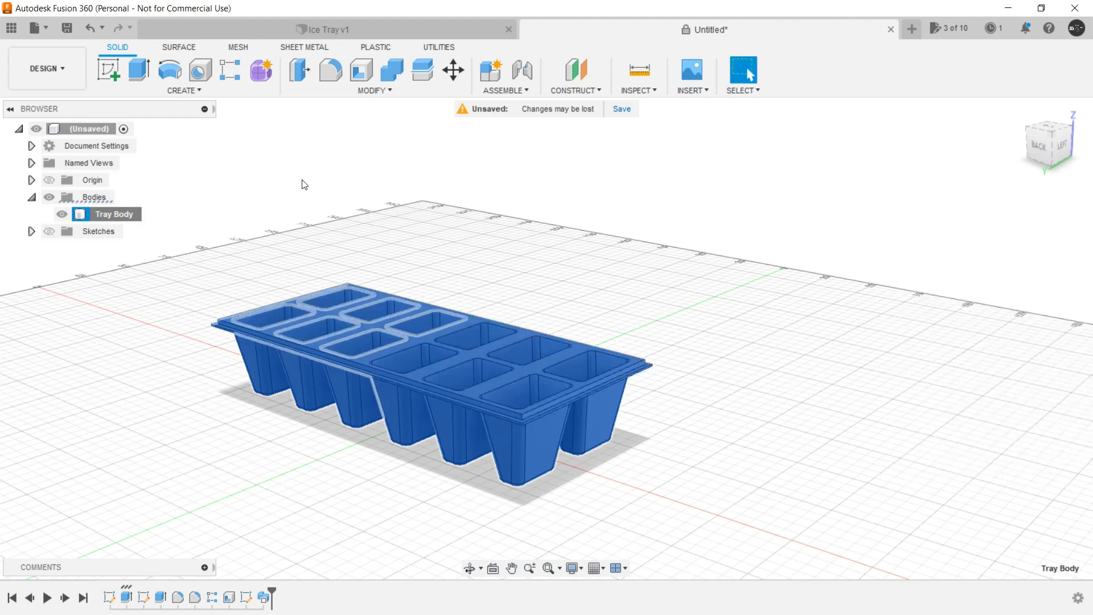
Assign the PAEK Plastic physical material from the Fusion 360 Material Library's plastics to Tray Body.
left_click(374, 92)
left_click(364, 366)
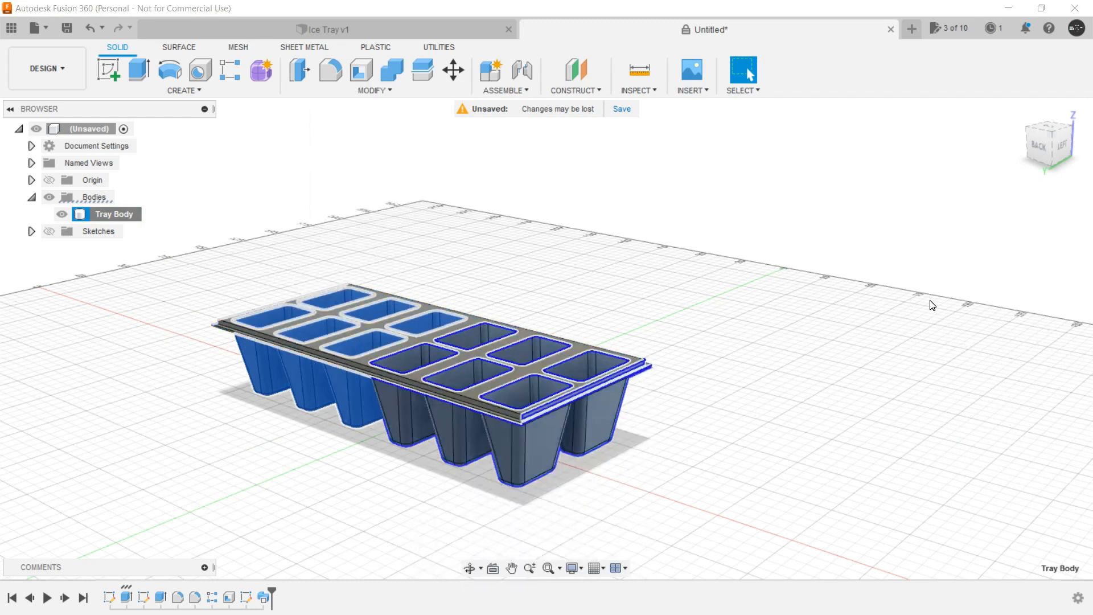
scroll(934, 409, "down", 1)
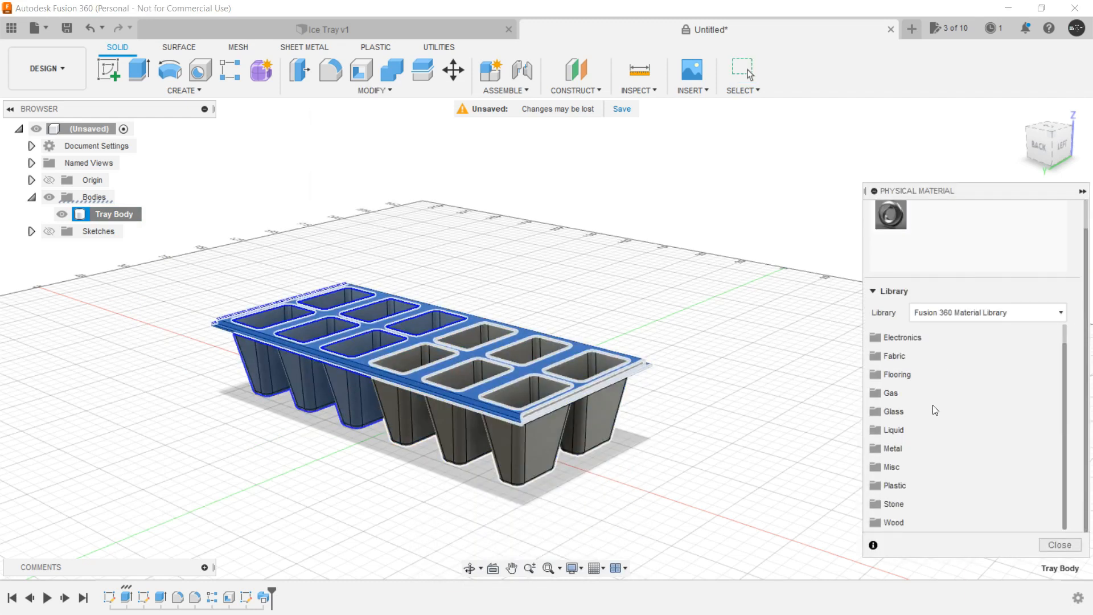
left_click(896, 485)
scroll(935, 449, "down", 6)
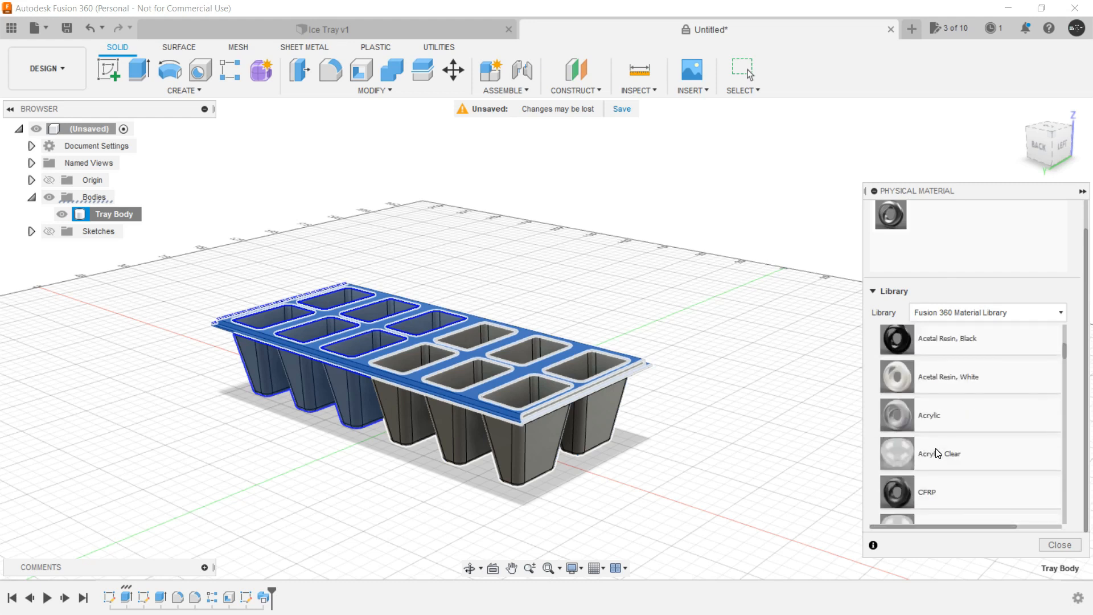
scroll(941, 454, "down", 3)
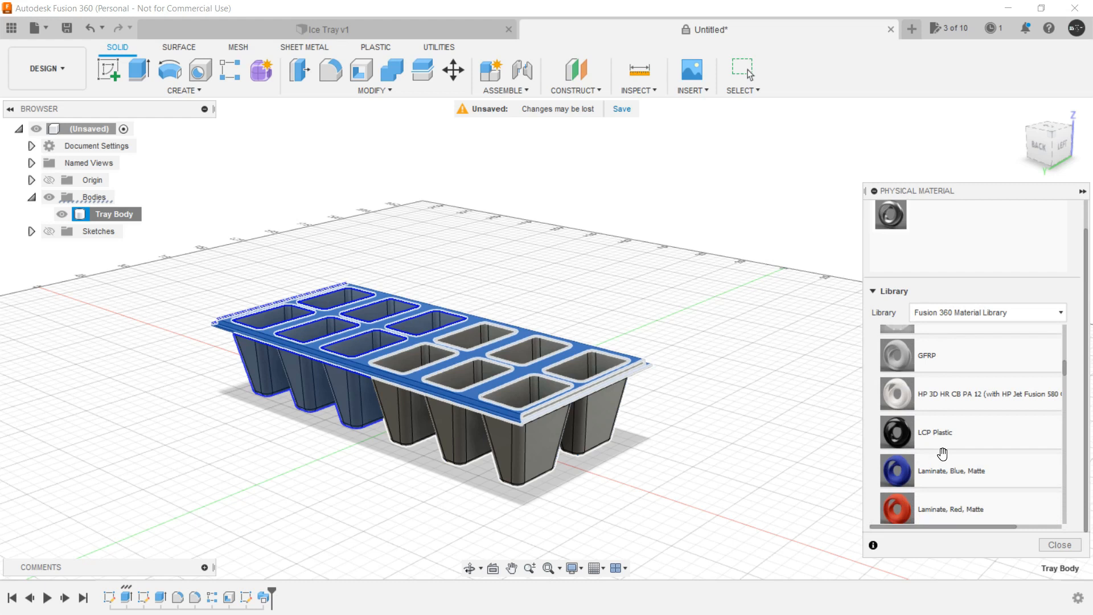
scroll(942, 453, "down", 3)
scroll(950, 419, "up", 2)
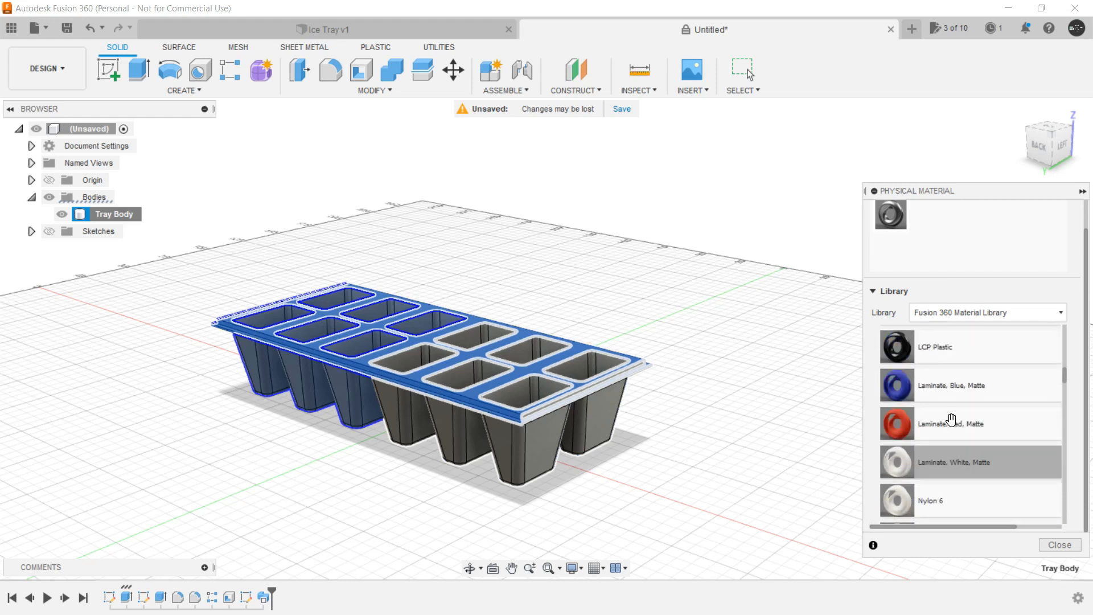
scroll(949, 413, "up", 2)
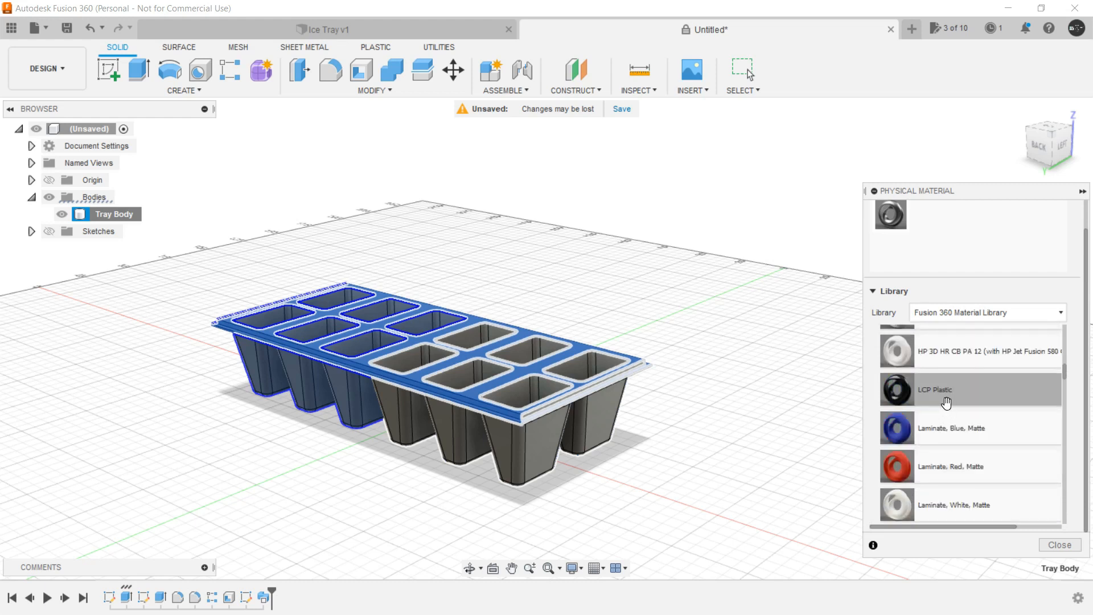
scroll(983, 450, "down", 3)
scroll(983, 453, "down", 3)
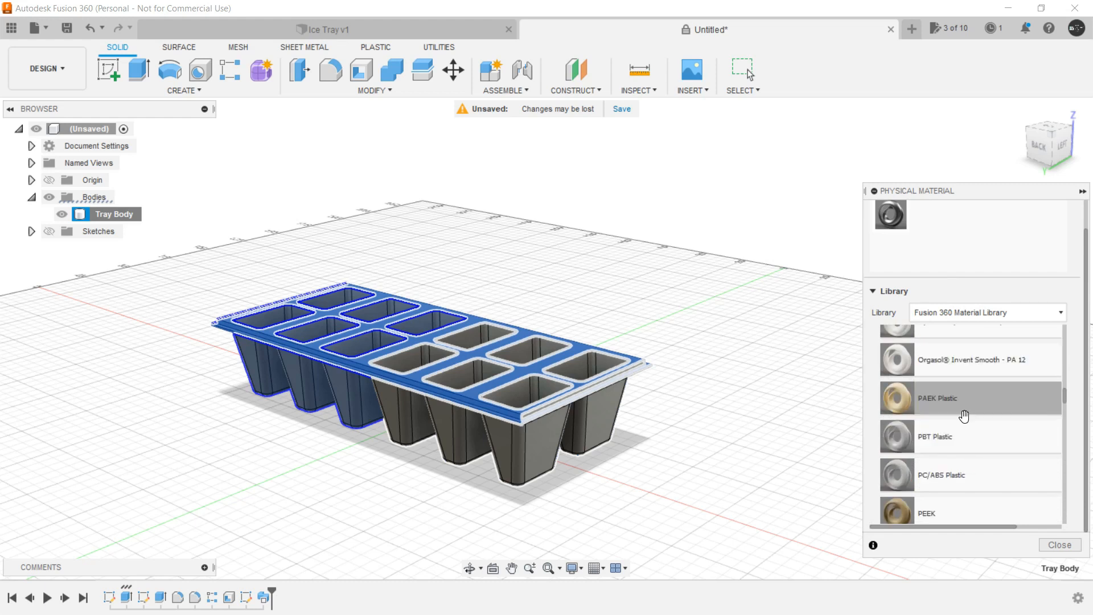
left_click_drag(957, 406, 551, 395)
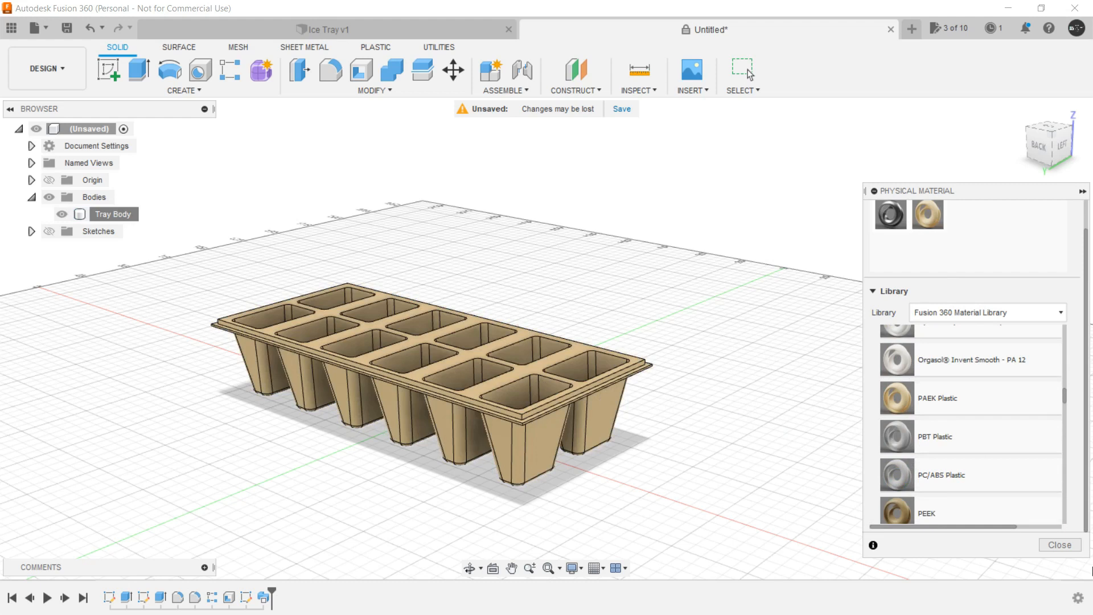
left_click(1060, 544)
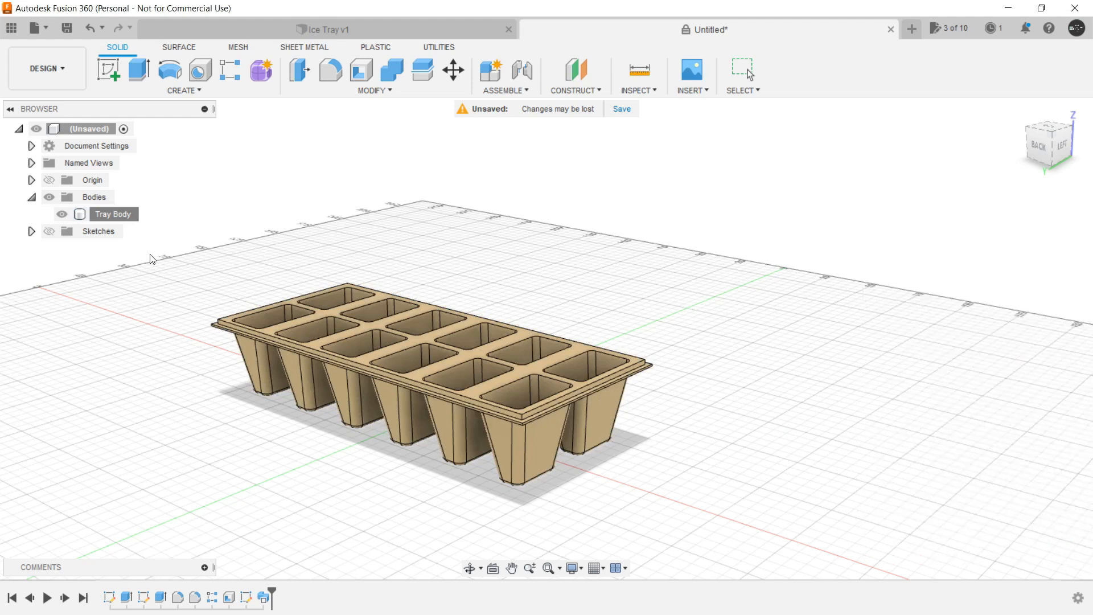
Check the mass and material of Tray Body in its properties with the plastic applied, and view the finished tray.
right_click(104, 217)
left_click(158, 356)
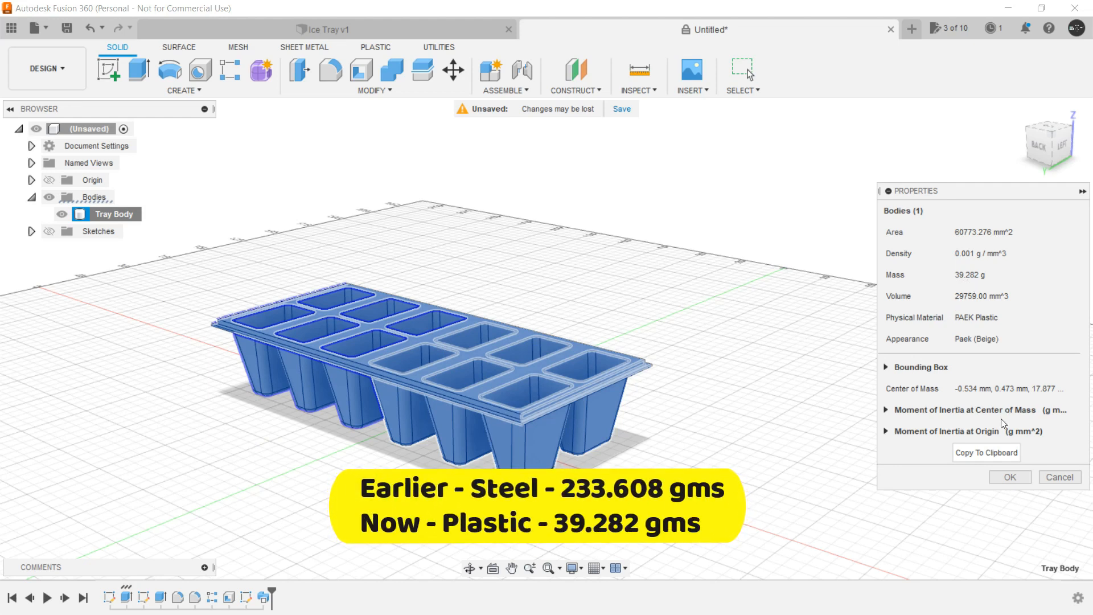
left_click(1010, 477)
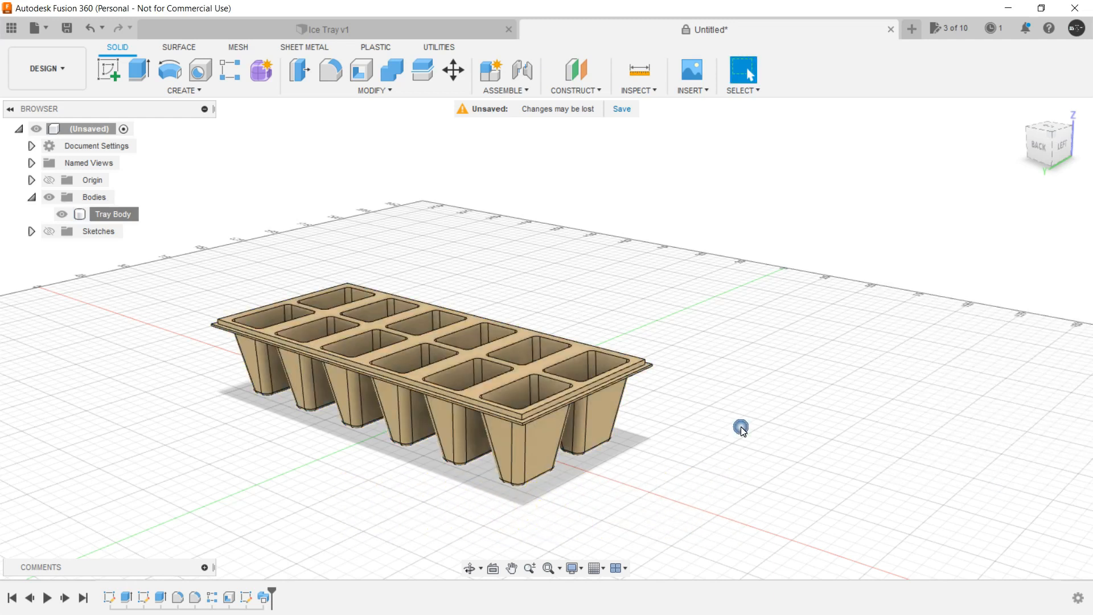
mouse_move(739, 431)
middle_mouse_down("shift")
mouse_move(722, 417)
mouse_move(759, 444)
mouse_move(757, 426)
middle_mouse_up("shift")
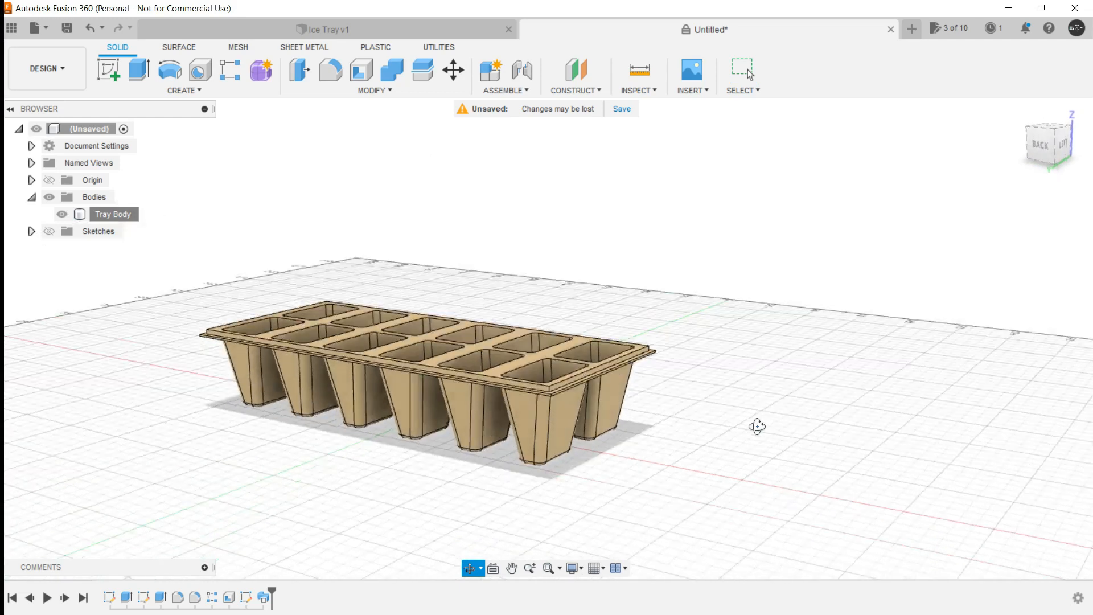